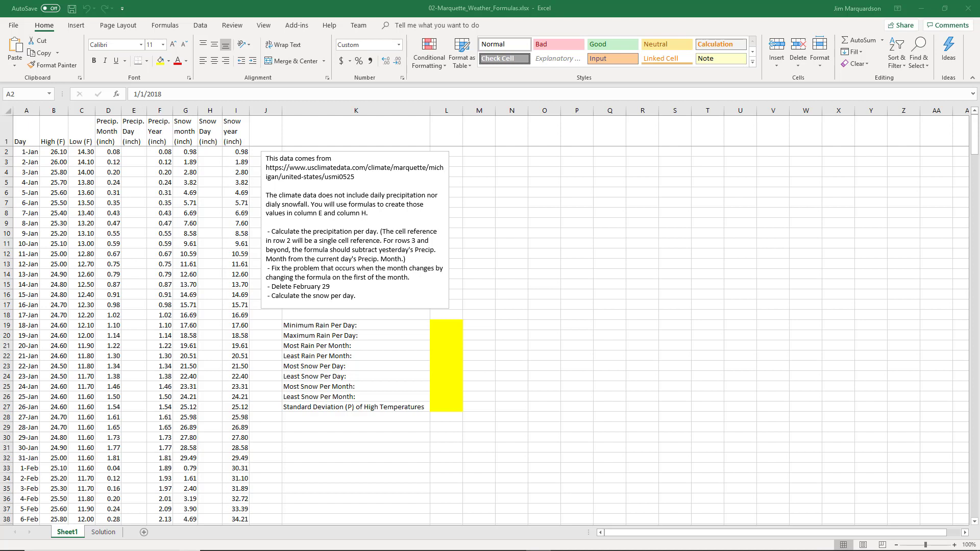
Examine the monthly and yearly precipitation and snow values in columns D through G
click(112, 132)
key(Down)
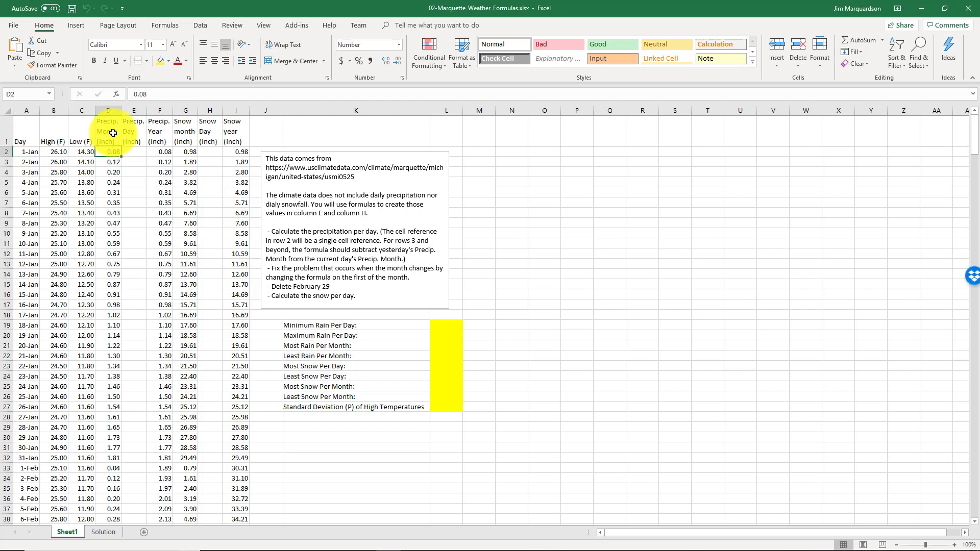
key(Down)
key(Down)
key(Down)
key(Down)
key(Down)
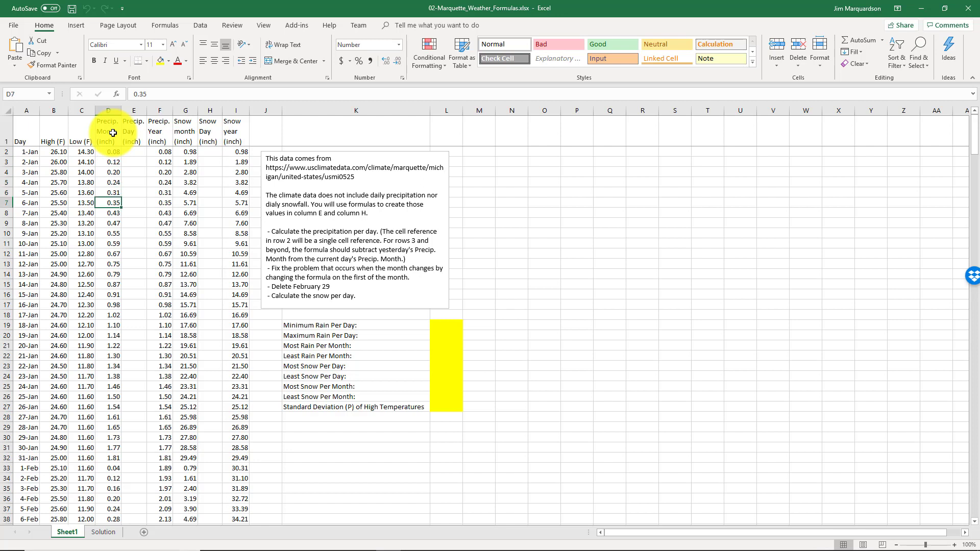
key(Down)
key(Down)
key(Down)
key(Down)
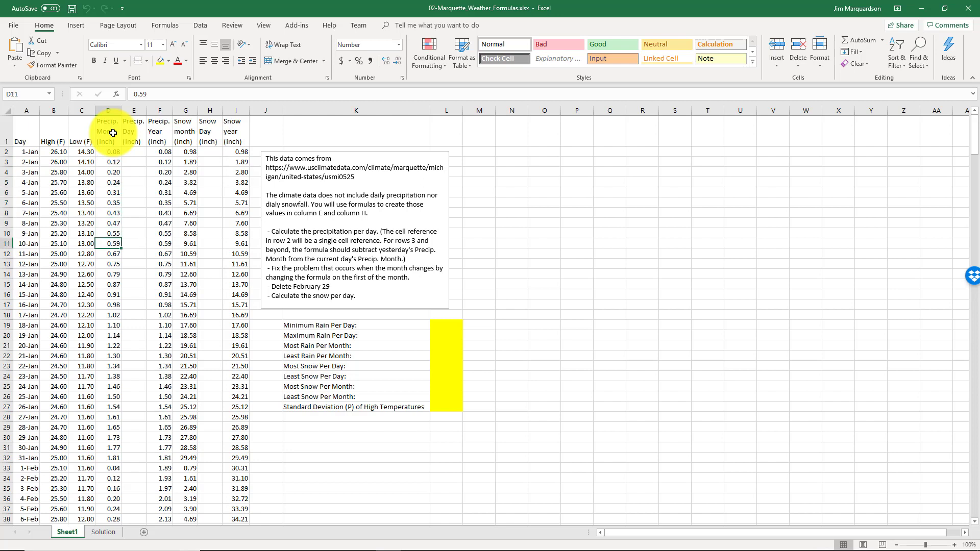
key(Up)
key(Up)
key(Up)
key(Up)
key(Up)
key(Up)
key(Up)
key(Up)
key(Up)
key(Right)
key(Right)
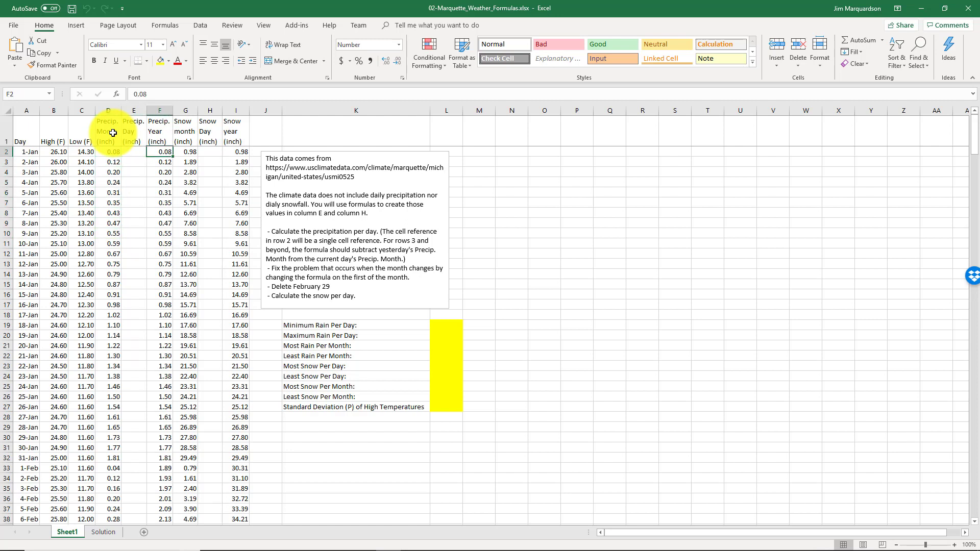
key(Right)
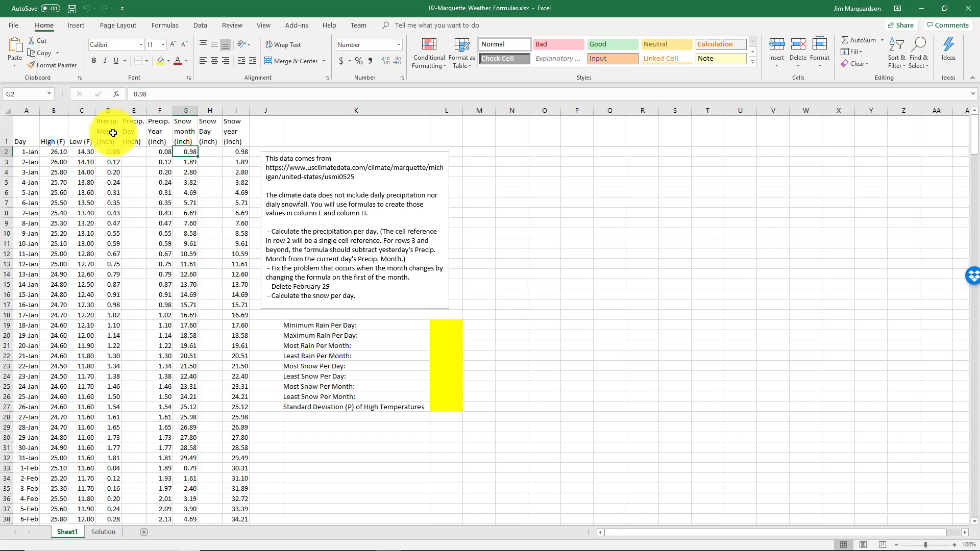
key(Down)
key(Down)
key(Down)
key(Down)
key(Down)
key(Down)
key(Down)
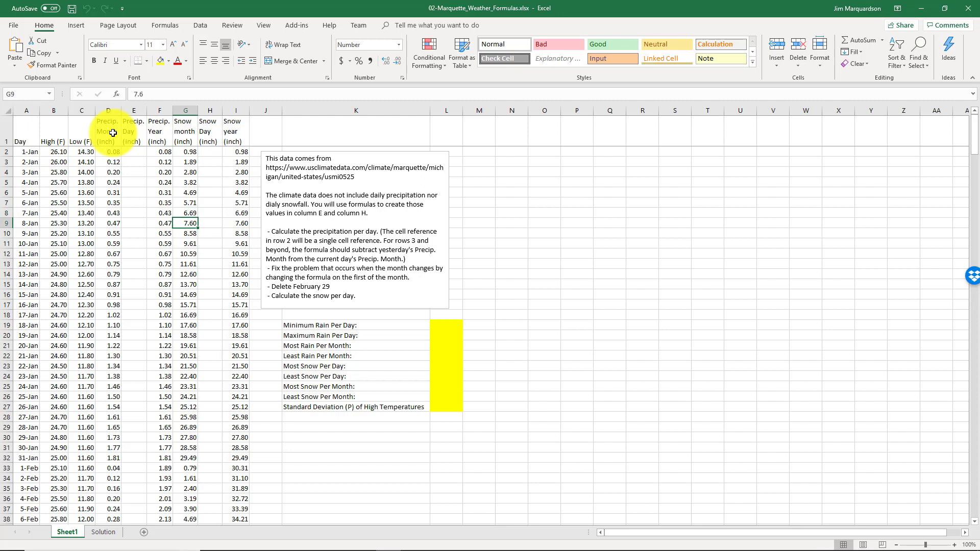
key(Up)
key(Up)
key(Up)
key(Up)
key(Up)
key(Up)
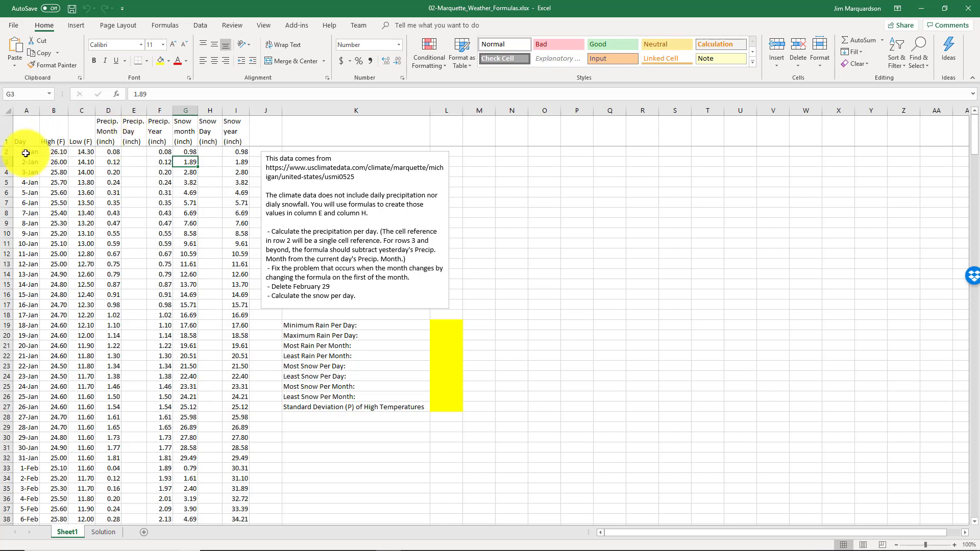
drag(24, 153, 84, 474)
click(110, 468)
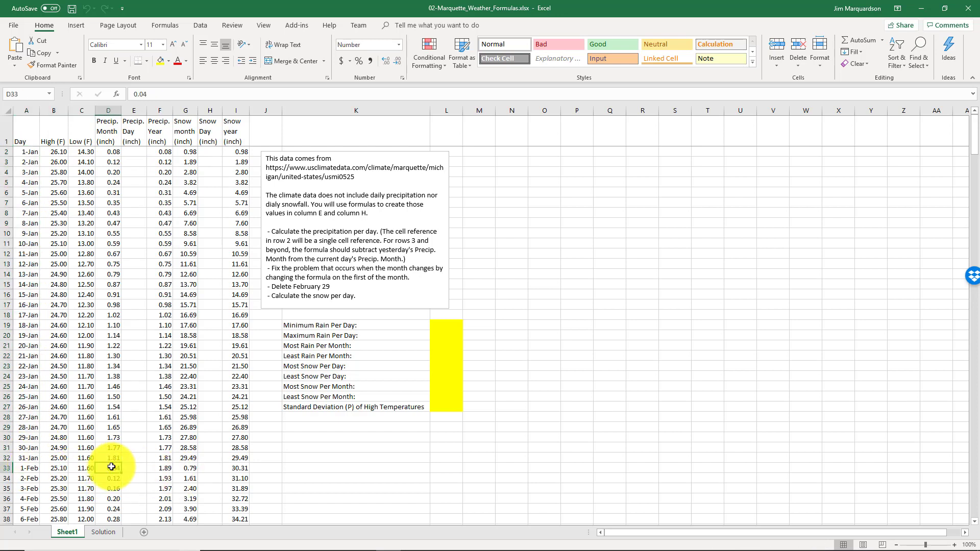
click(193, 469)
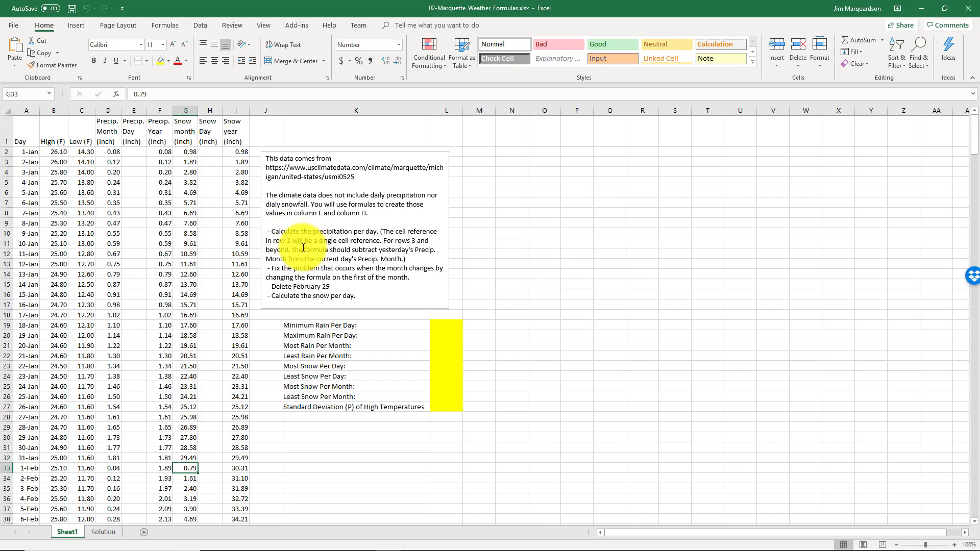
Enter a formula in E2 that takes the first day's precipitation directly from D2
click(135, 152)
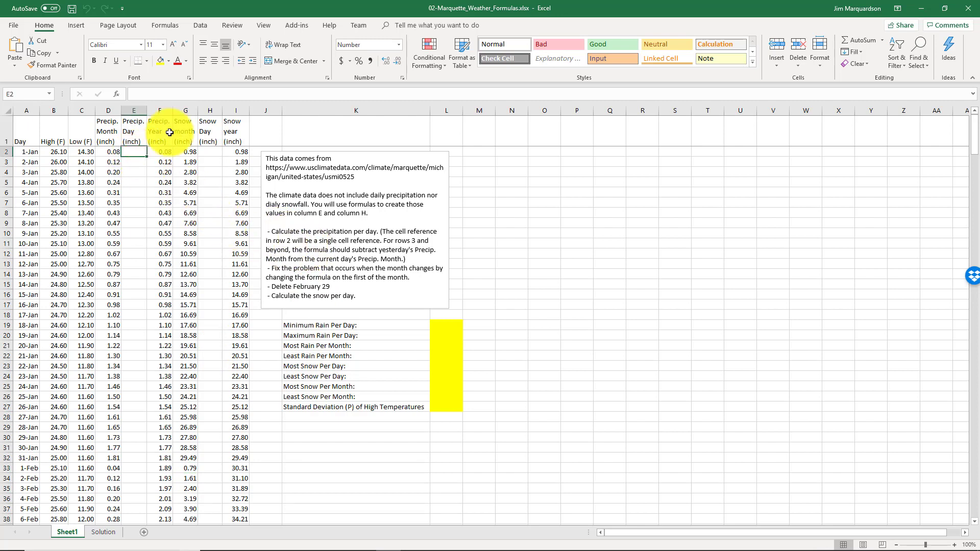
text(=)
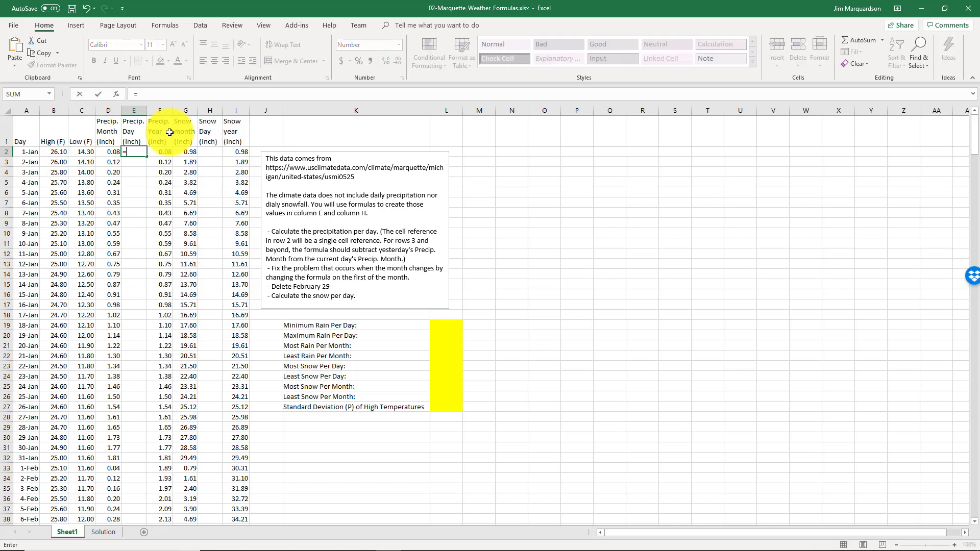
click(108, 152)
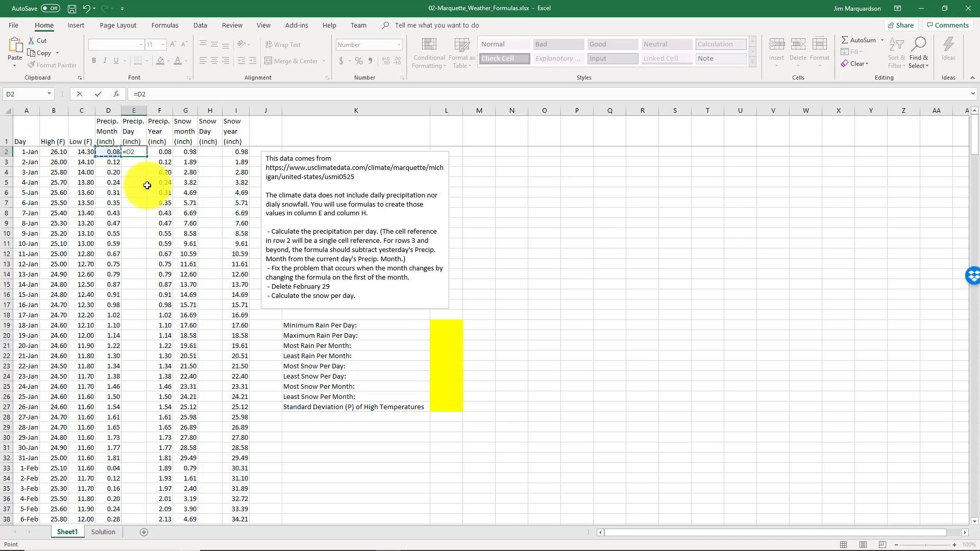
key(Return)
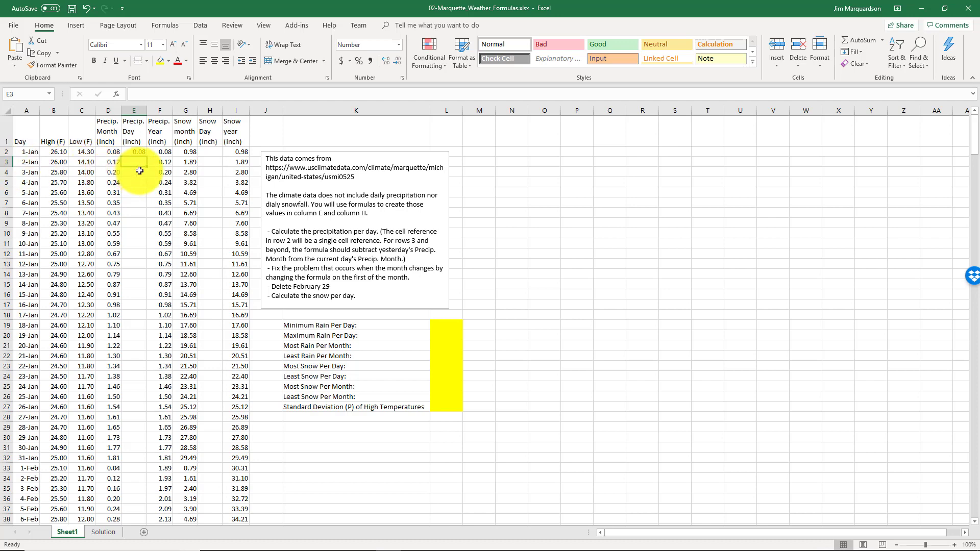
Enter the formula =D3-D2 in E3 to compute the second day's precipitation
text(=)
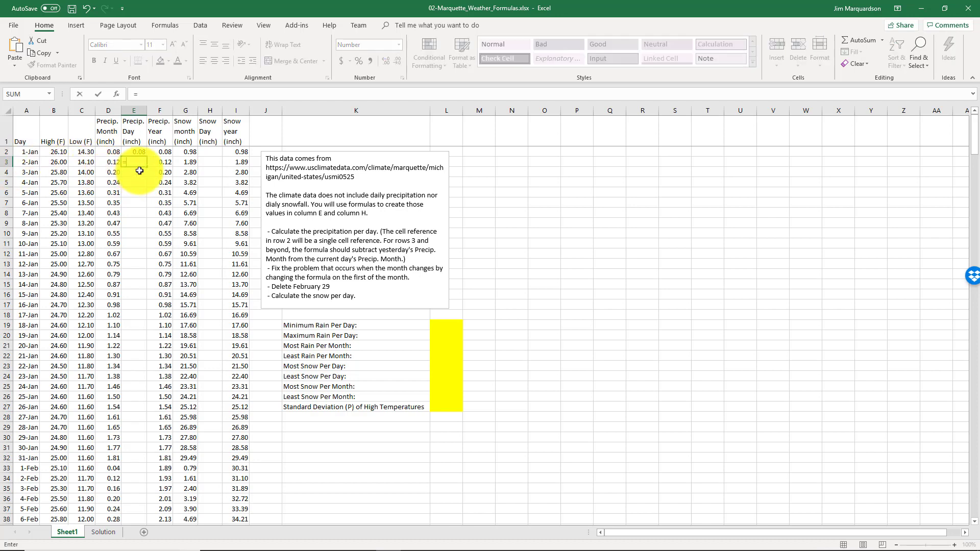
click(112, 162)
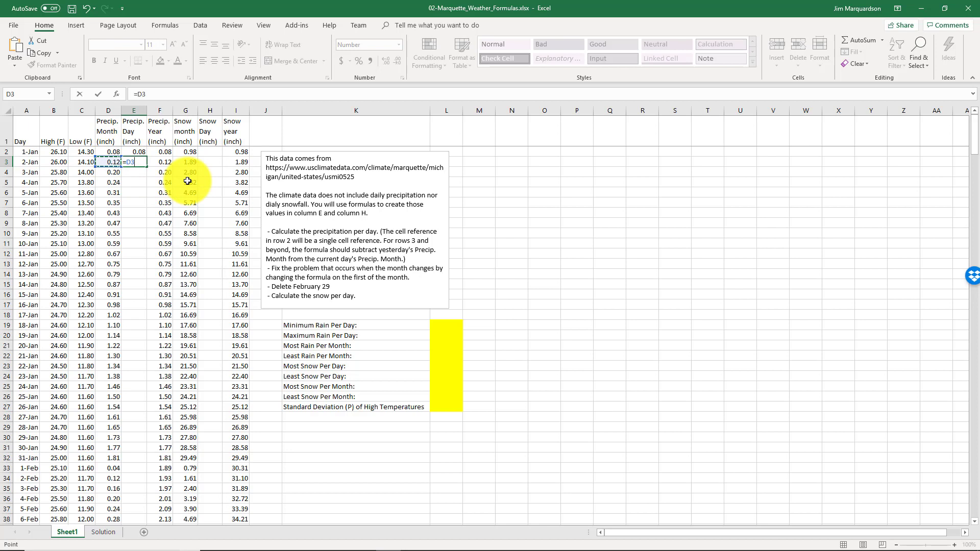
text(-)
click(112, 153)
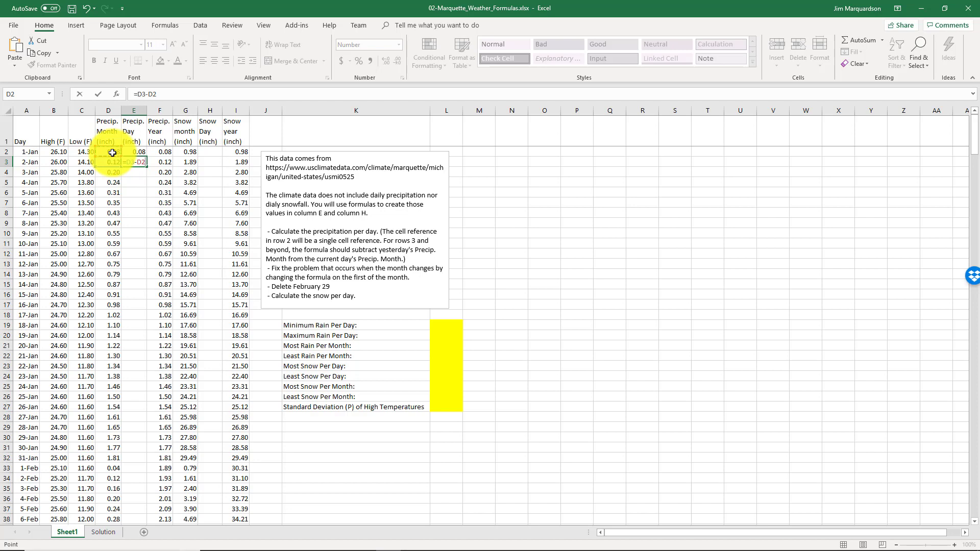
key(Return)
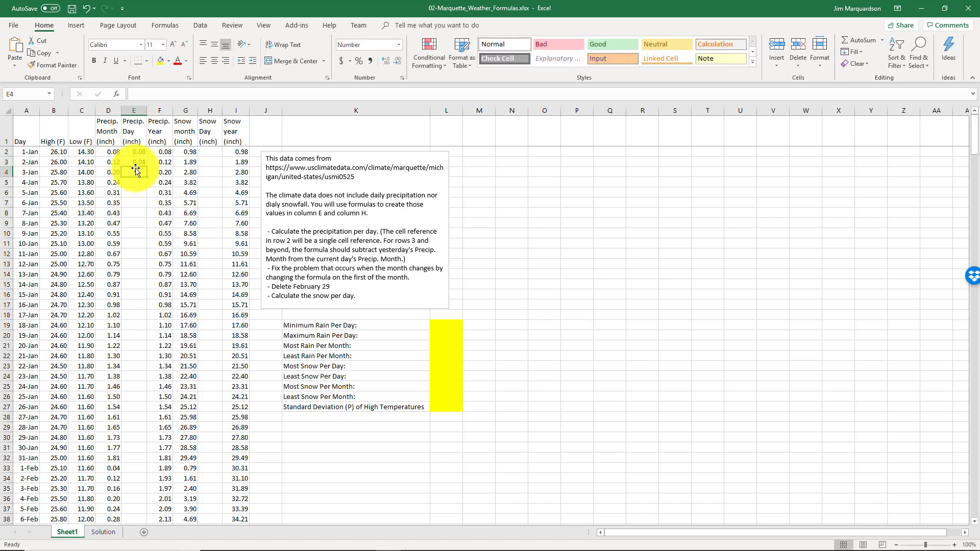
Fill the E3 daily precipitation formula down column E through the rest of the data
click(135, 162)
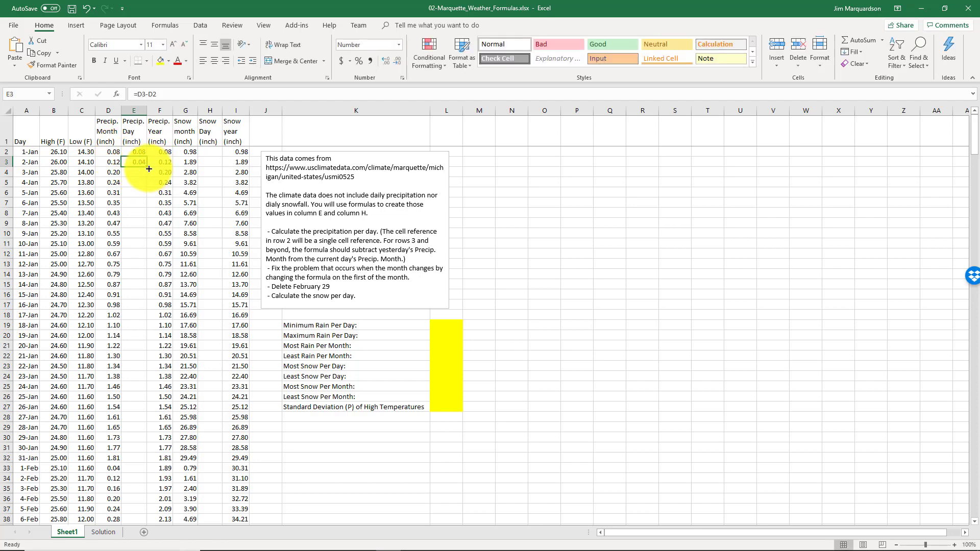
drag(138, 151, 143, 162)
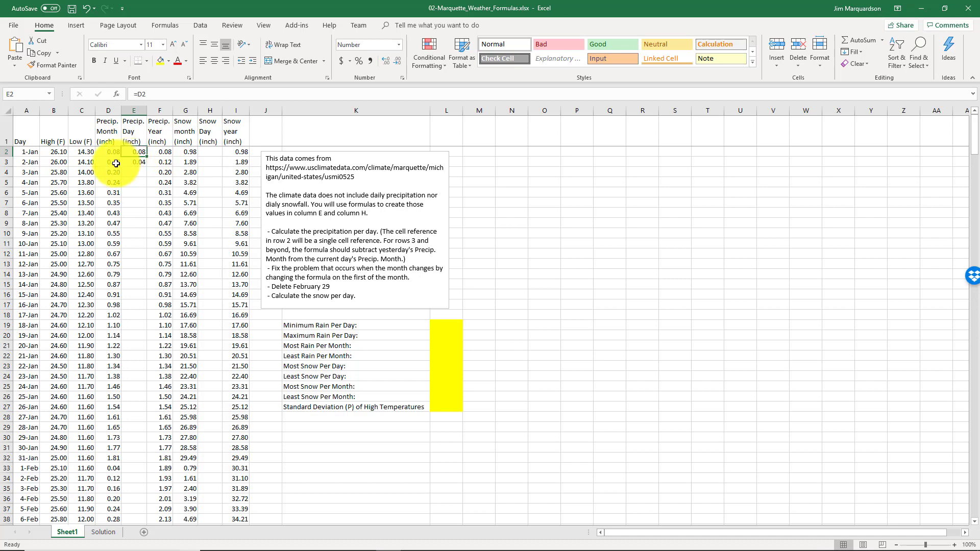
click(136, 161)
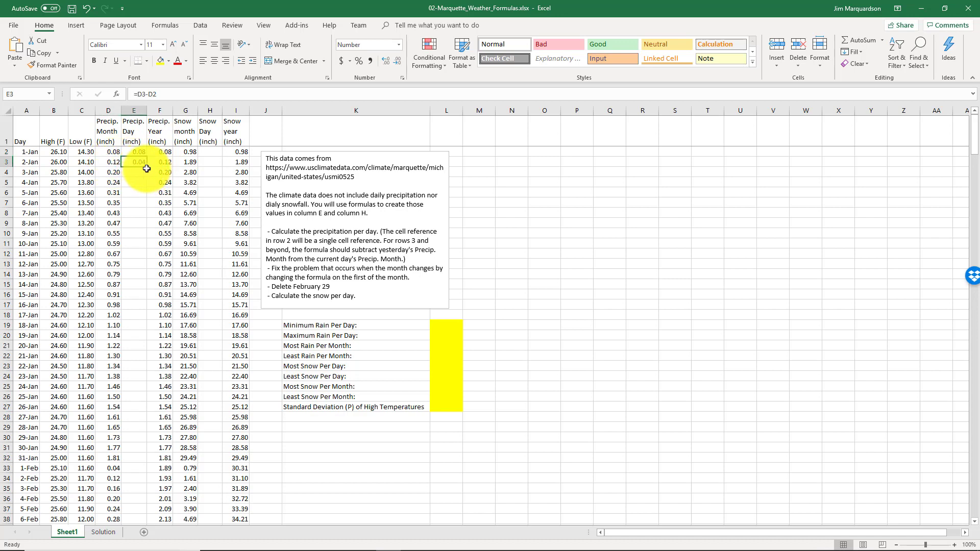
drag(147, 167, 146, 177)
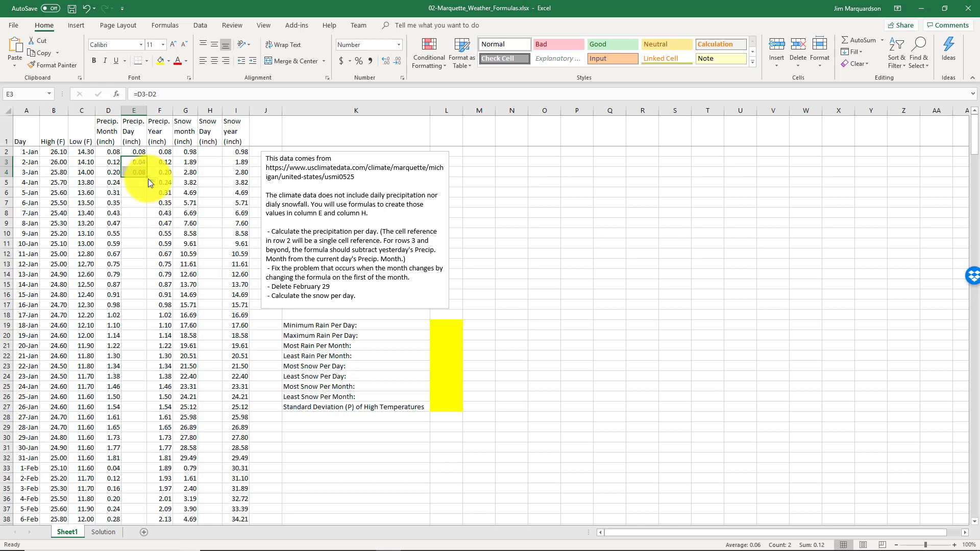
click(140, 182)
click(141, 170)
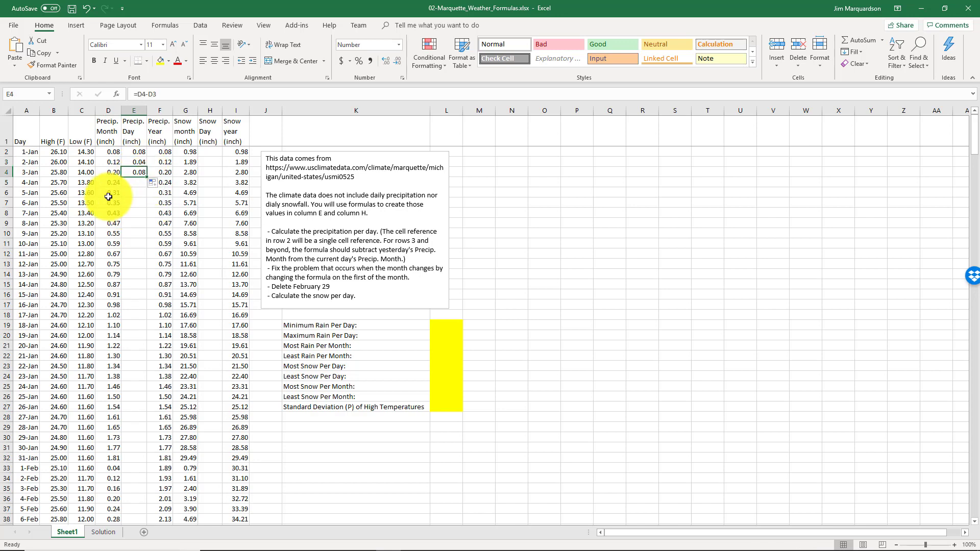
double_click(146, 177)
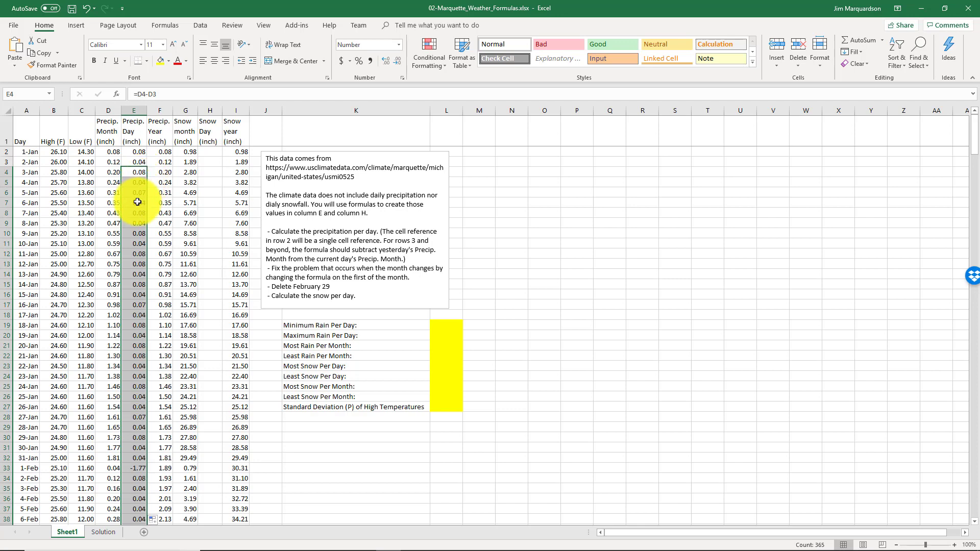
Step through the daily precipitation formulas down column E to check their cell references
click(136, 233)
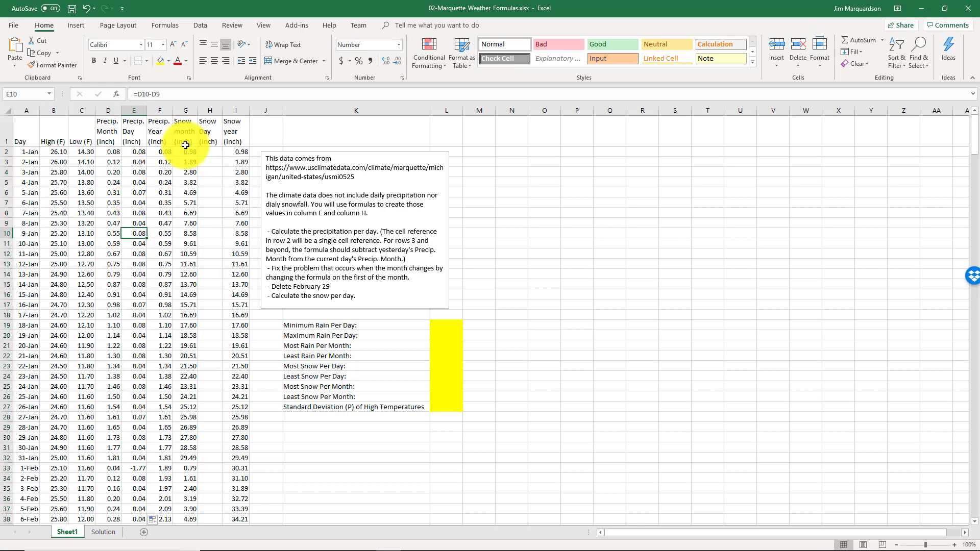
key(Down)
key(Down)
key(Down)
key(Down)
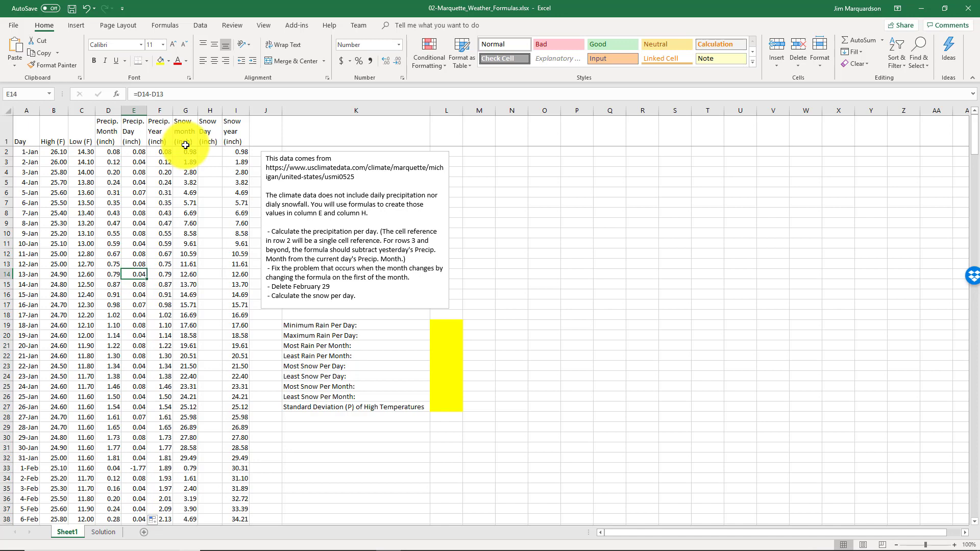
key(Down)
key(Left)
key(Right)
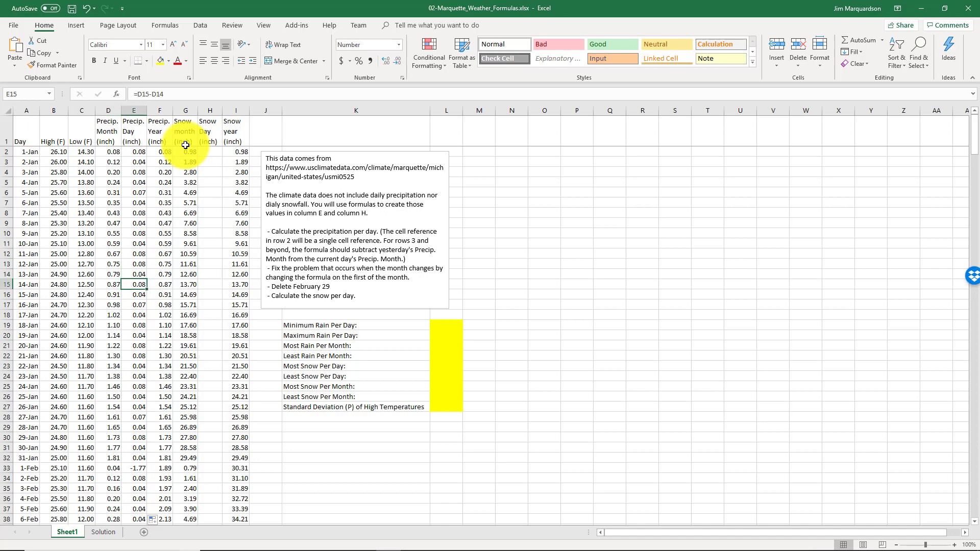
key(Up)
key(Left)
key(Down)
key(Right)
key(Down)
key(Down)
key(Down)
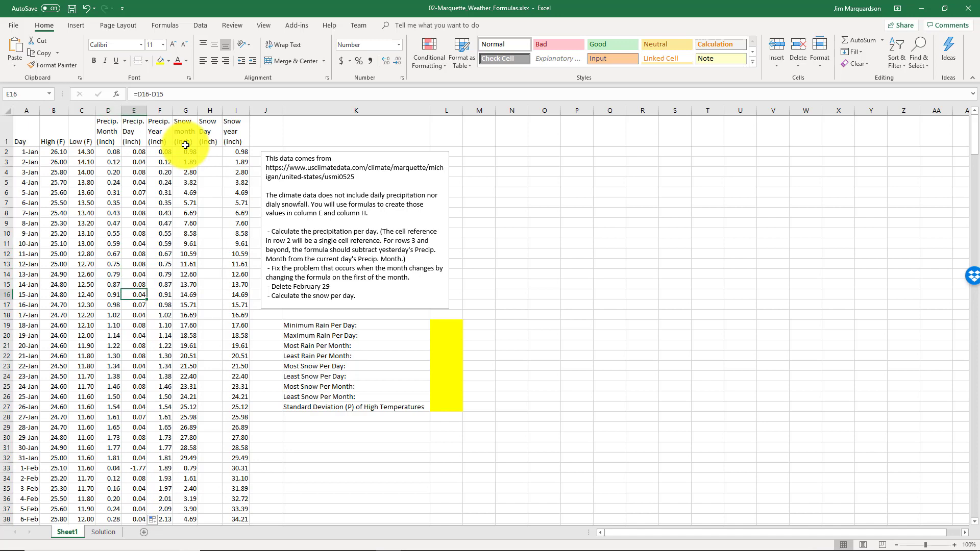
key(Down)
key(Down)
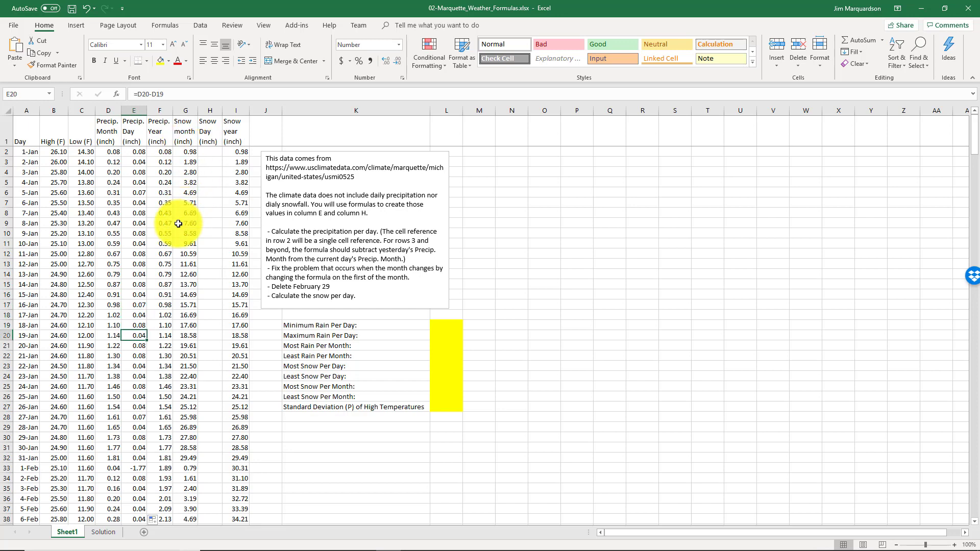
Replace the February 1 precipitation formula in E33 with =D33 so the new month starts from its own total
scroll(186, 219, down, 5)
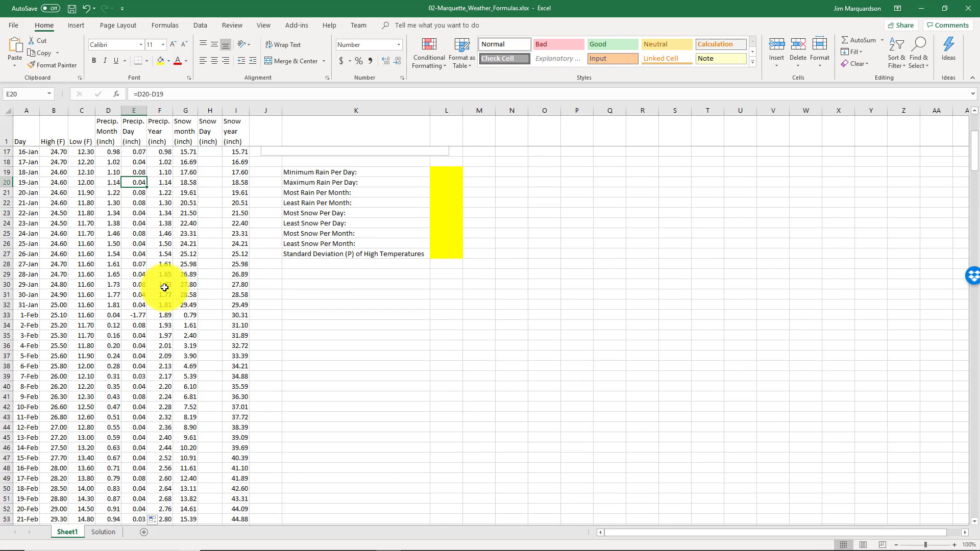
click(143, 313)
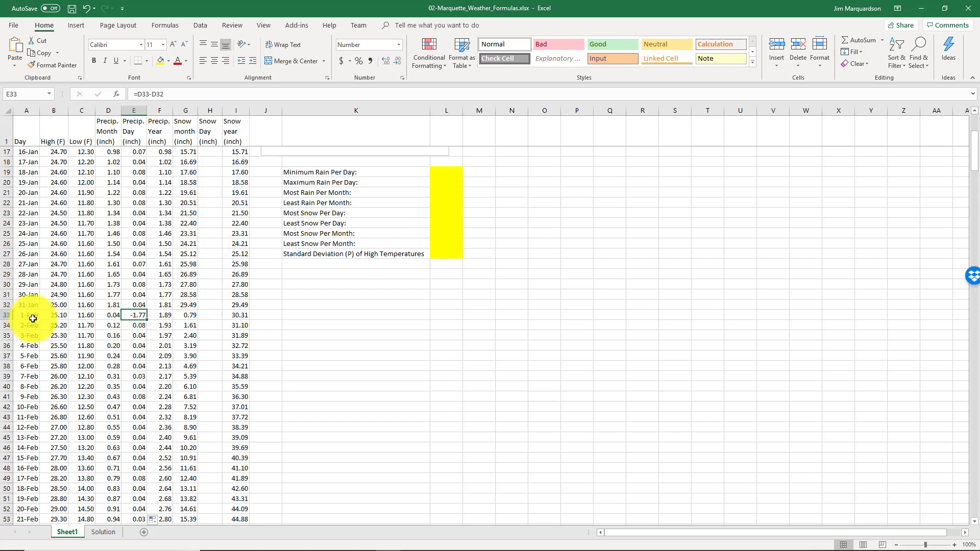
click(112, 316)
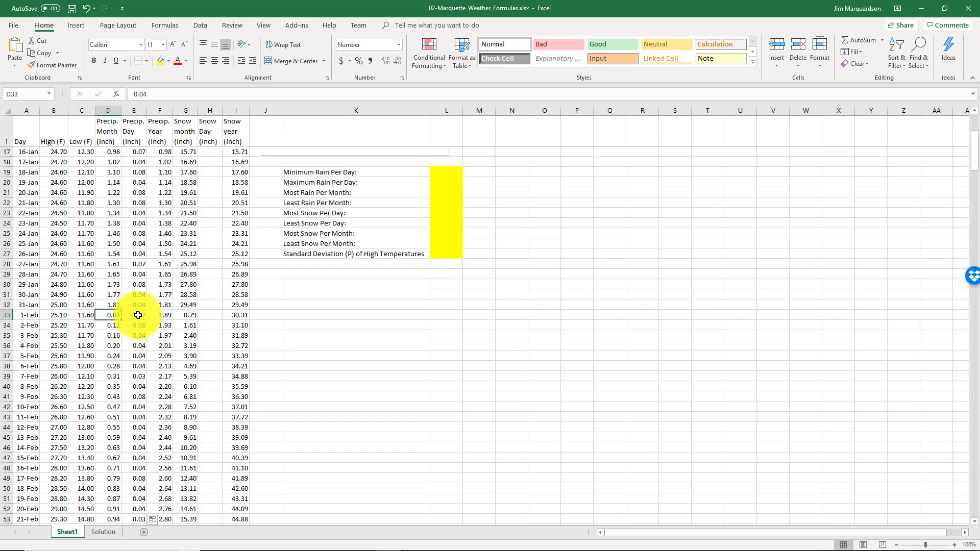
click(117, 306)
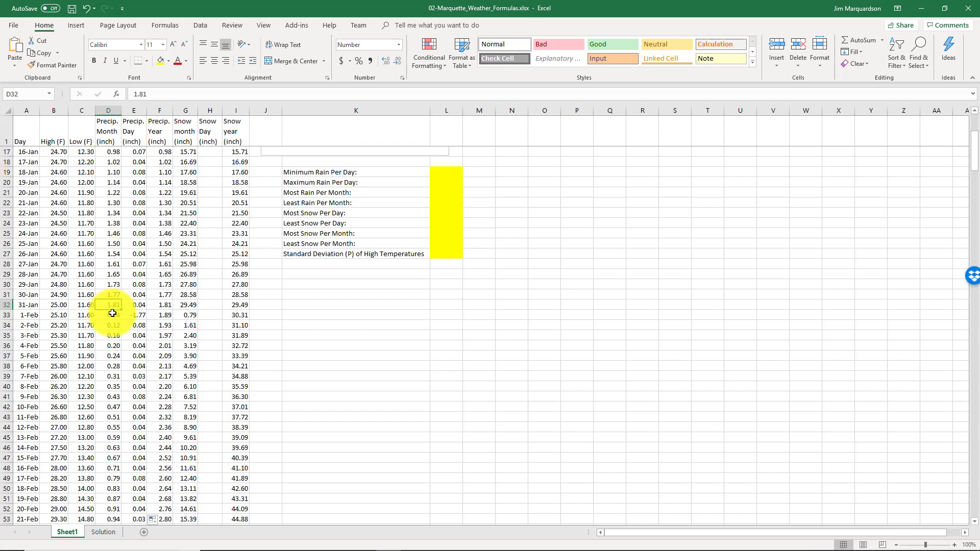
click(136, 315)
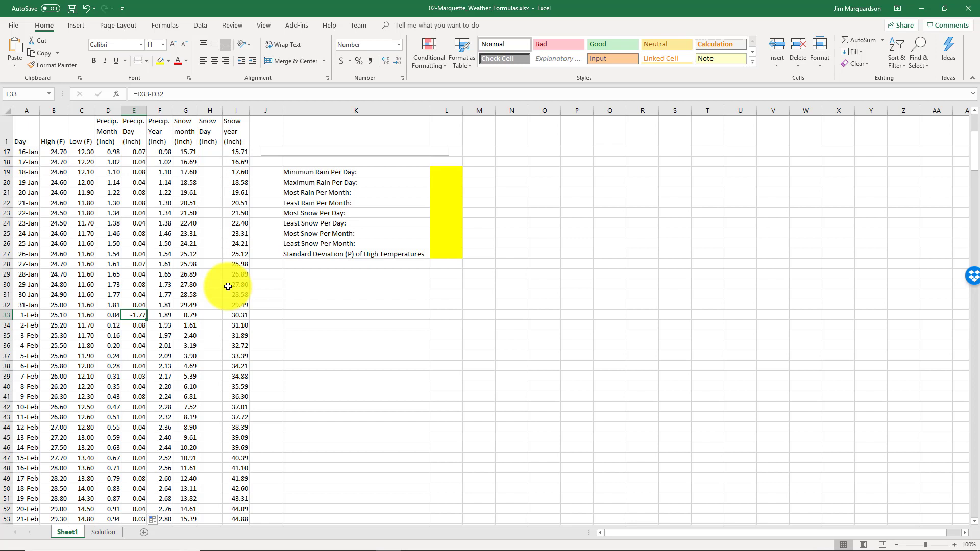
text(=)
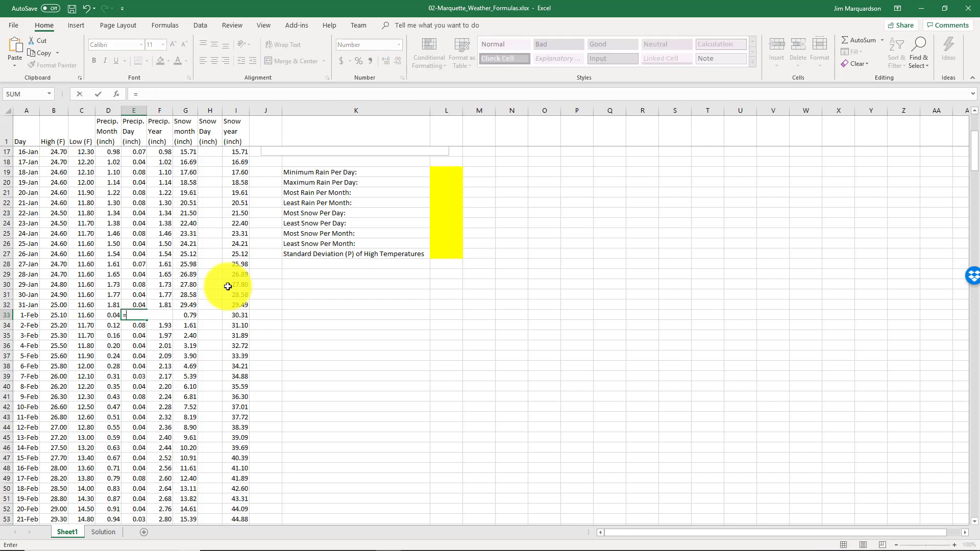
click(112, 315)
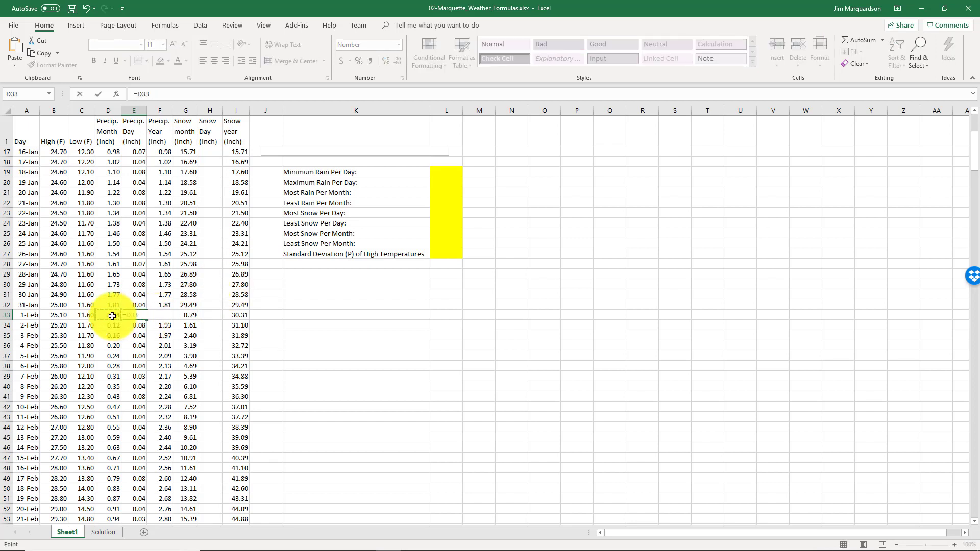
key(Return)
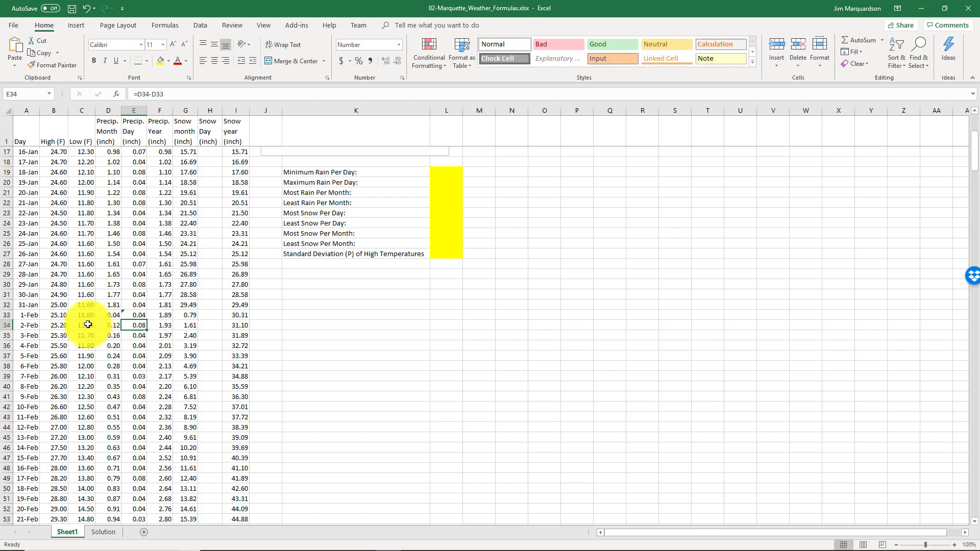
click(129, 306)
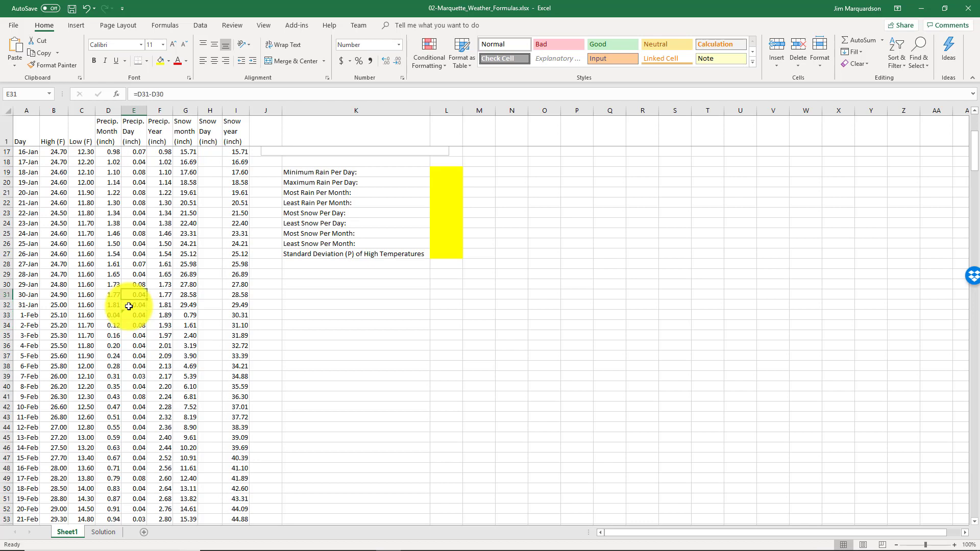
key(Down)
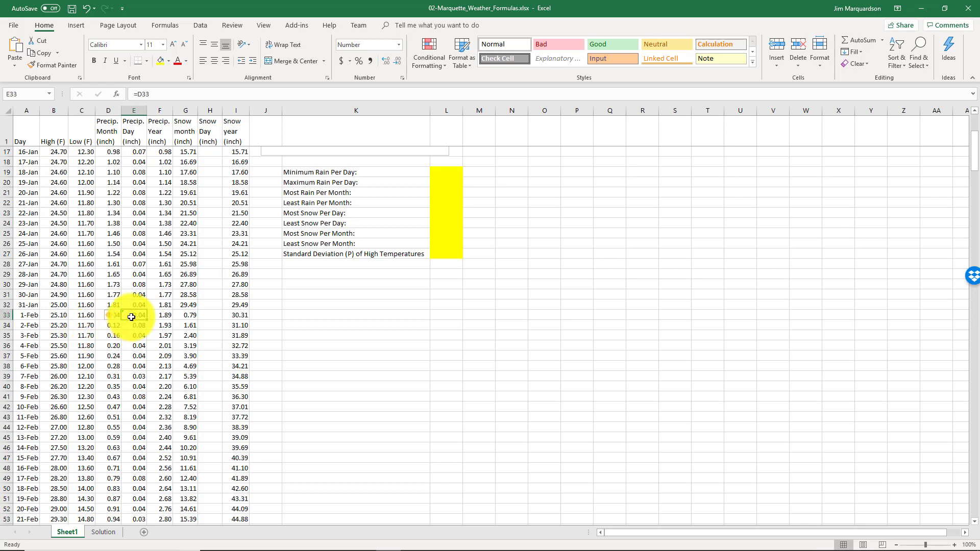
Delete the entire 29 feb row (row 61) from the worksheet
scroll(131, 317, down, 4)
scroll(131, 317, down, 2)
scroll(131, 317, down, 1)
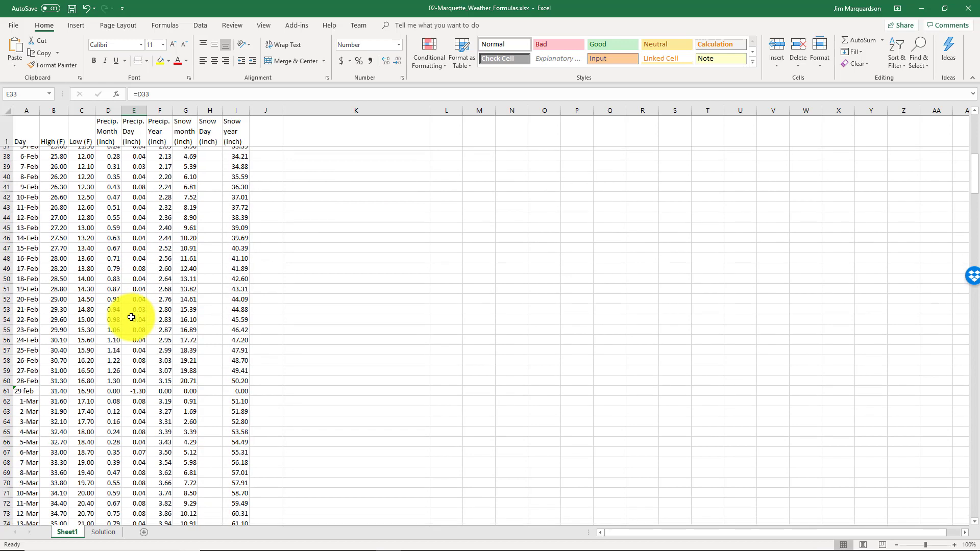
scroll(139, 348, down, 1)
click(138, 355)
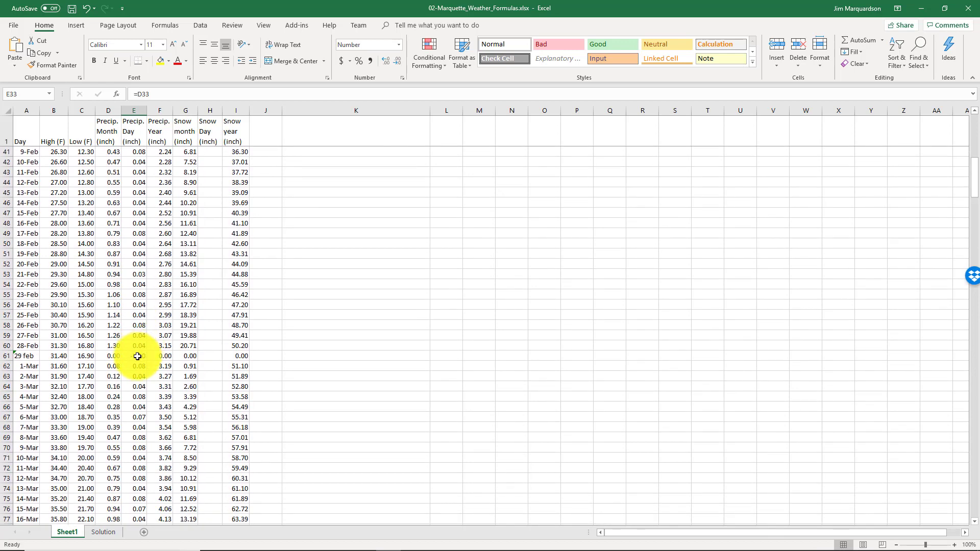
key(Left)
key(Left)
key(Left)
key(Left)
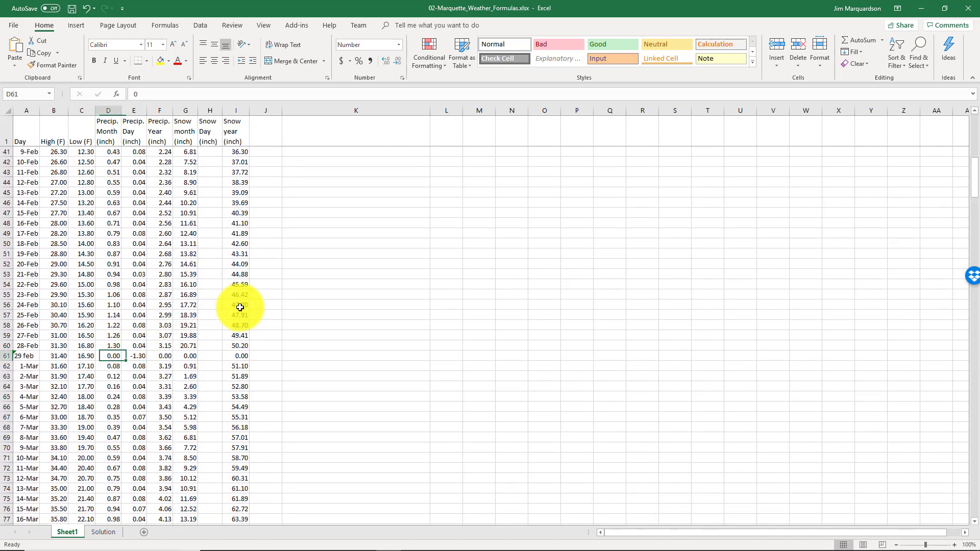
key(Right)
key(Left)
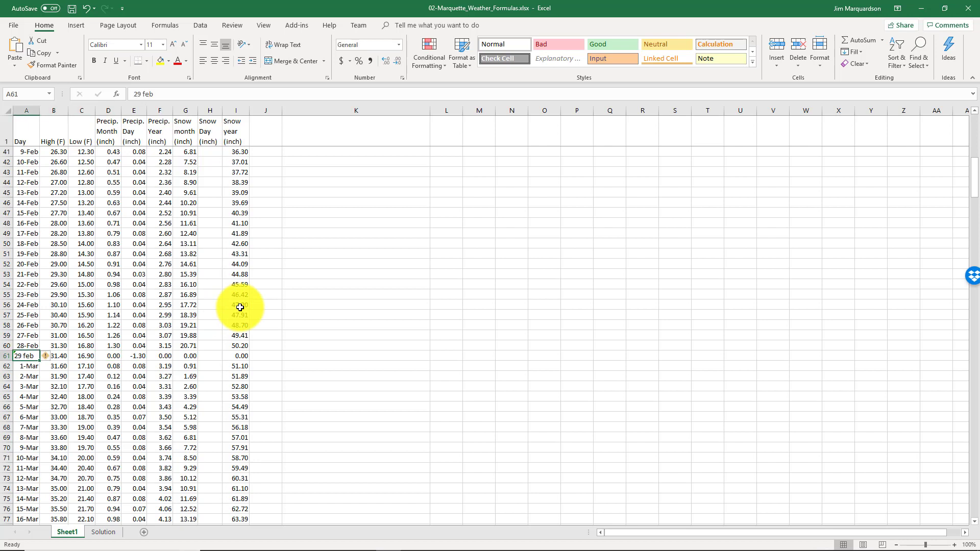
key(Right)
key(Right)
key(Right)
key(Right)
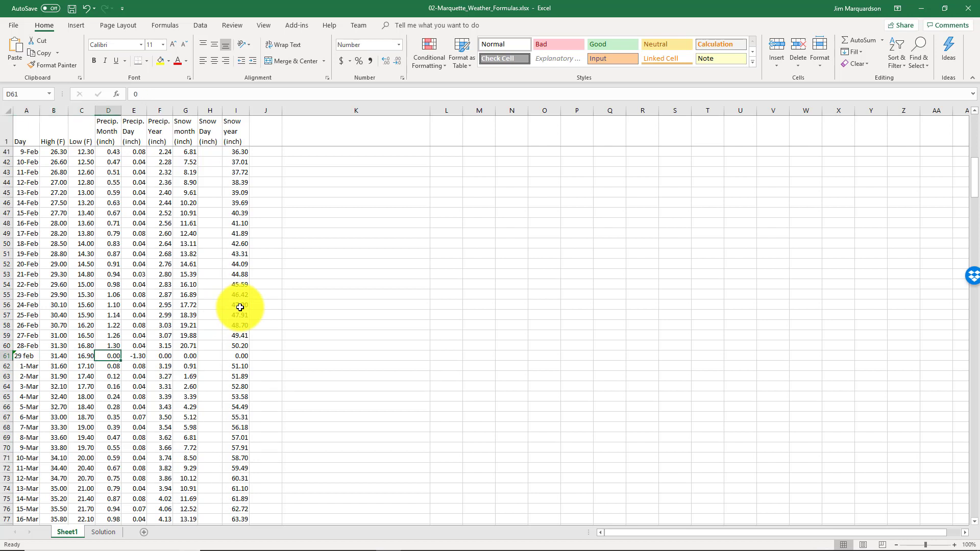
key(Left)
key(Left)
key(Left)
key(Left)
key(Right)
key(Right)
key(Right)
key(Right)
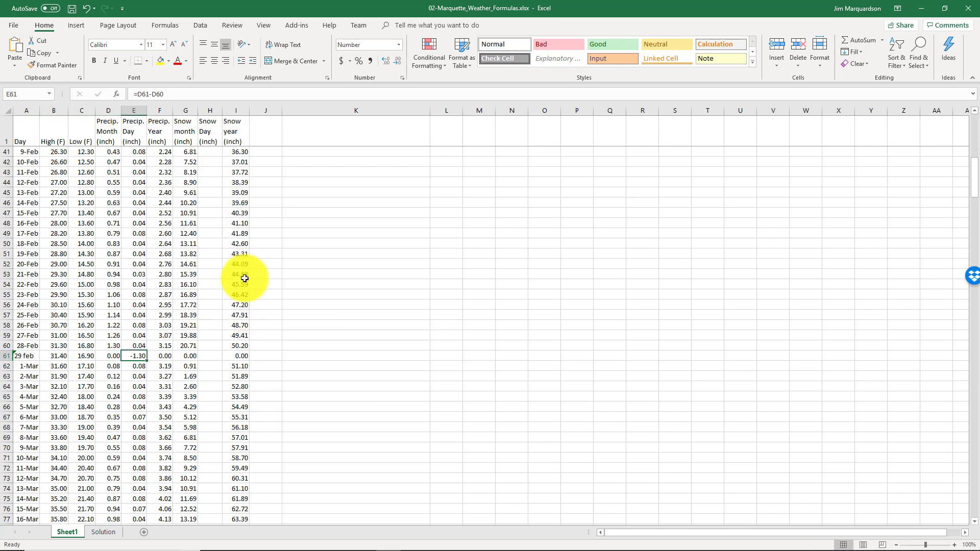
drag(29, 356, 155, 359)
mouse_move(99, 357)
mouse_down()
mouse_move(70, 357)
mouse_move(111, 356)
mouse_up()
click(111, 357)
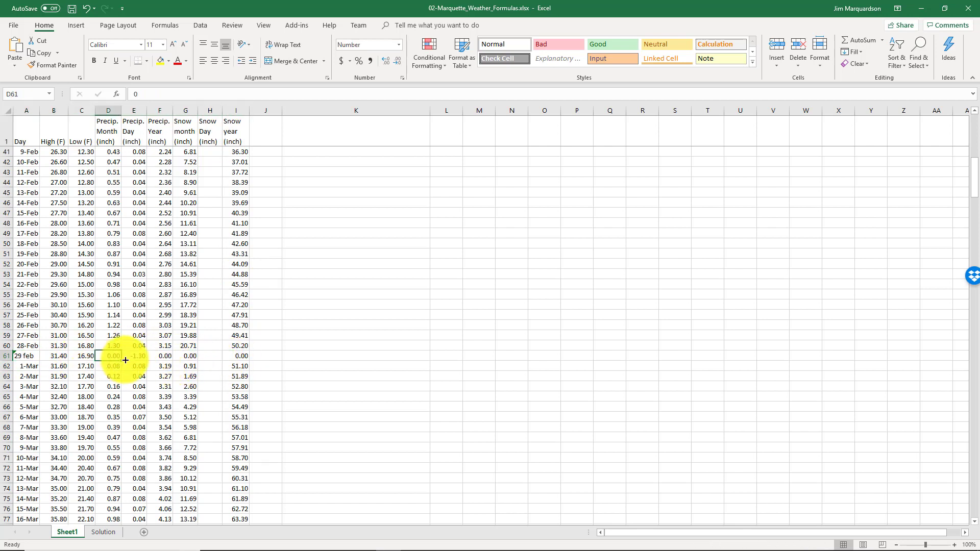
click(5, 356)
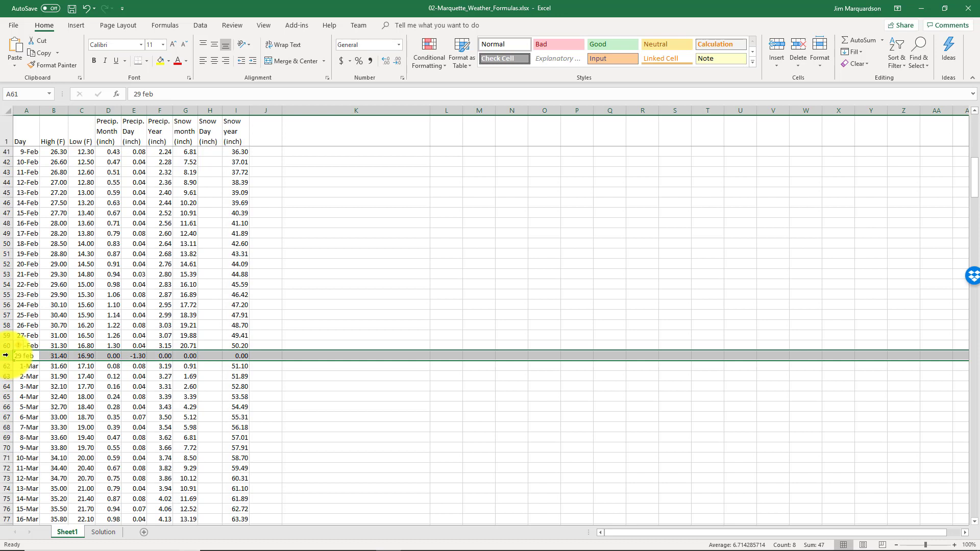
right_click(5, 356)
click(51, 437)
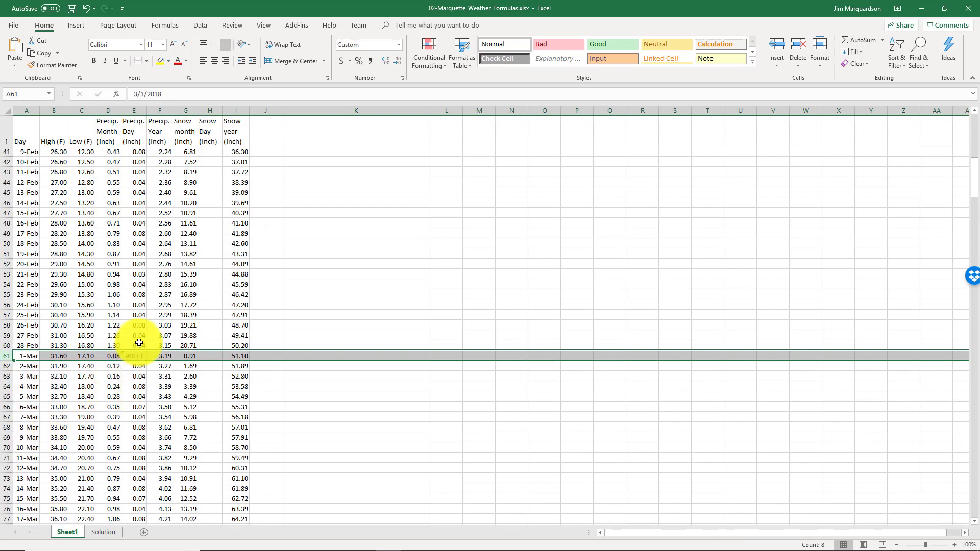
Fix the broken March 1 precipitation cell E61 with the formula =D61
click(135, 354)
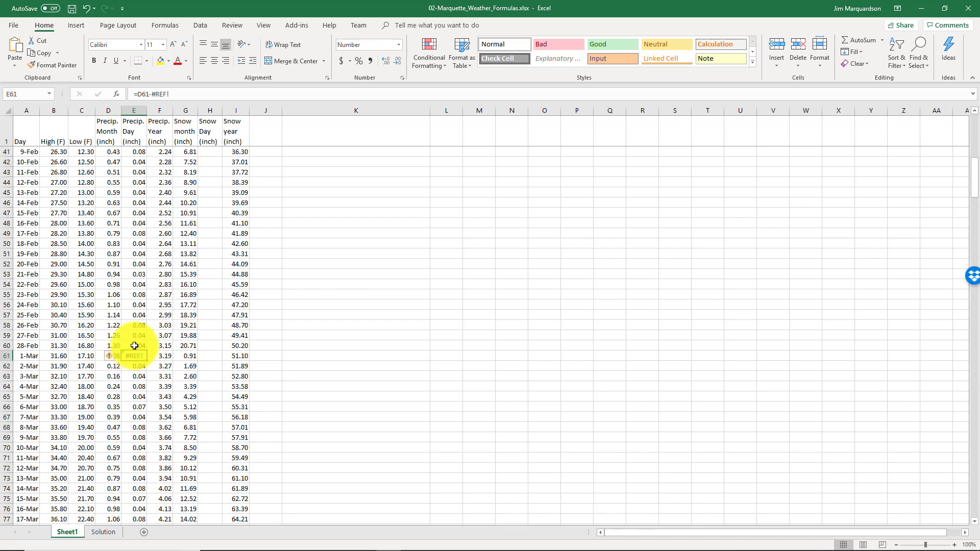
click(134, 347)
double_click(147, 350)
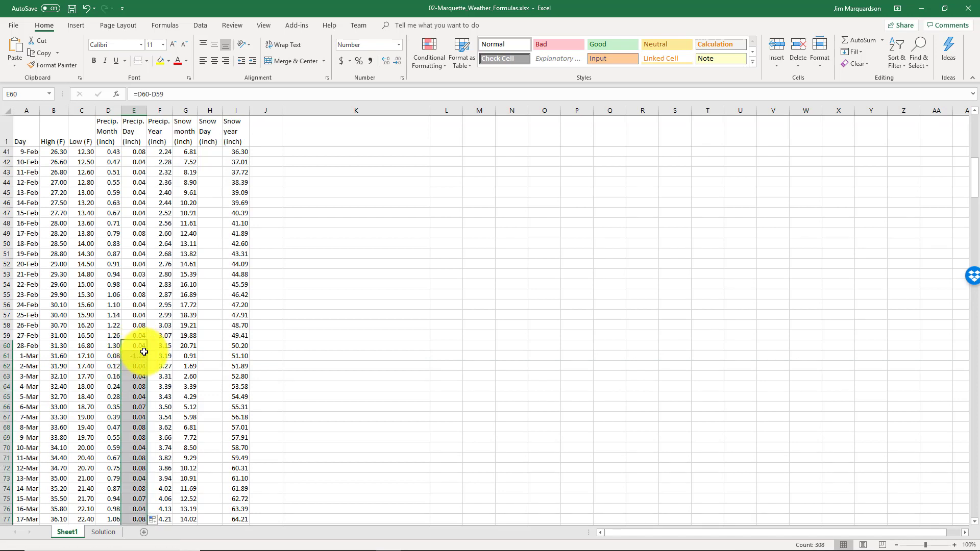
click(140, 345)
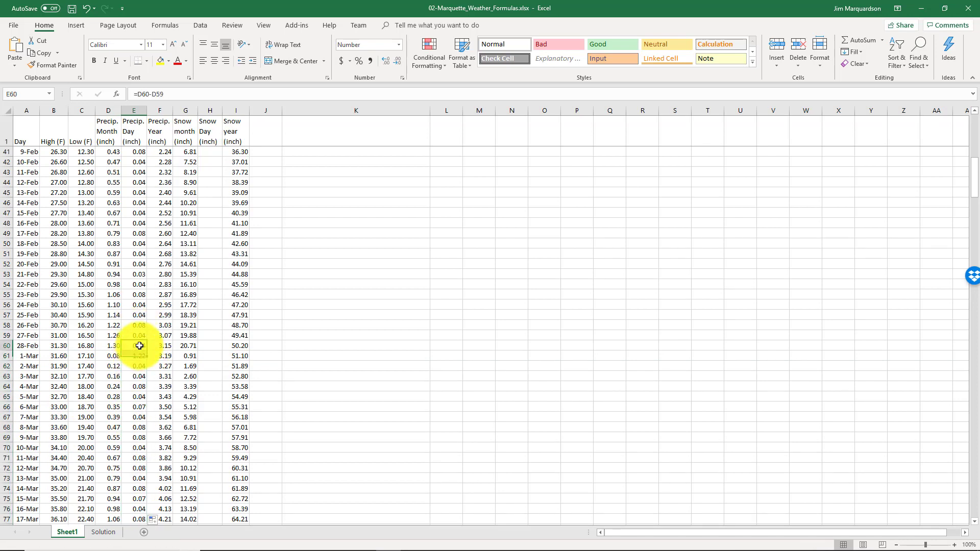
click(137, 356)
text(=)
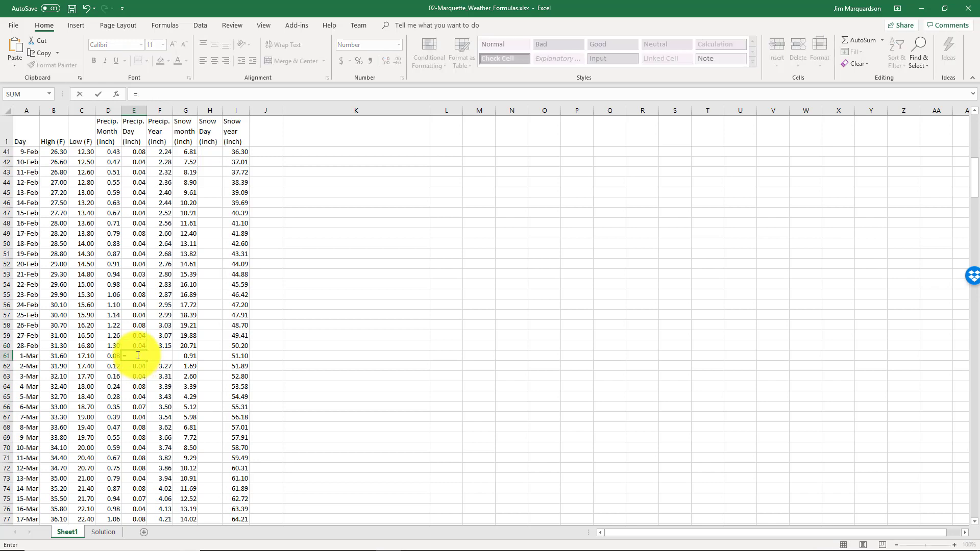
click(113, 356)
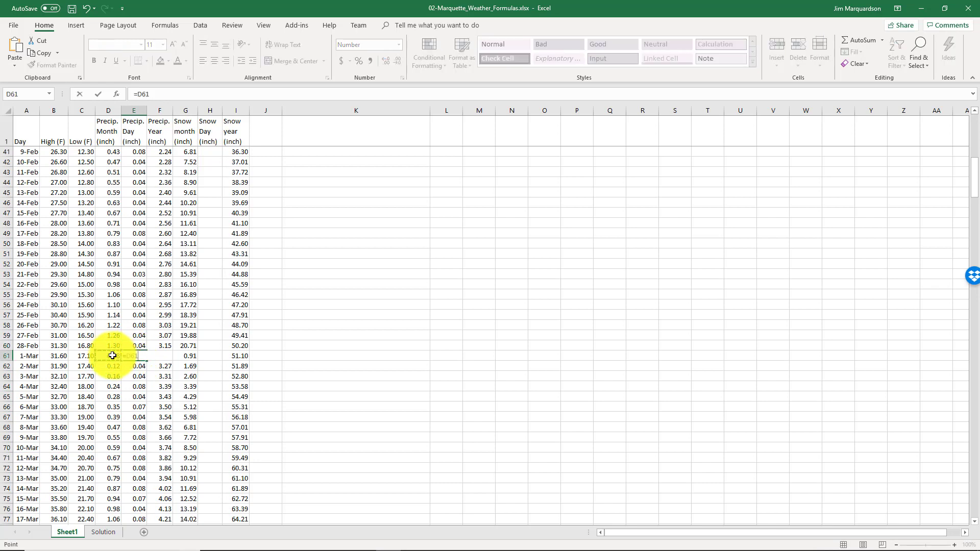
key(Return)
Set the April 1 daily precipitation in E92 to =D92
scroll(143, 358, down, 9)
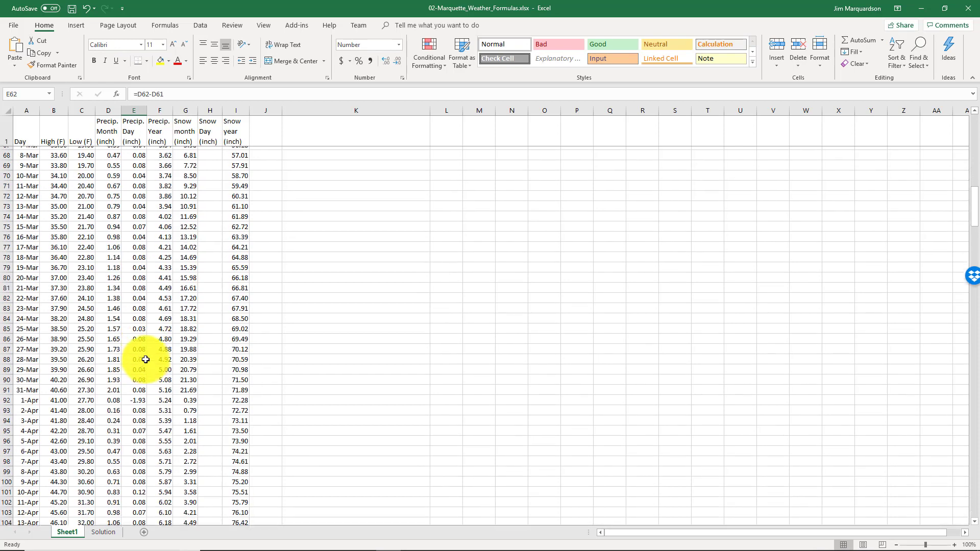
scroll(146, 359, down, 1)
click(140, 367)
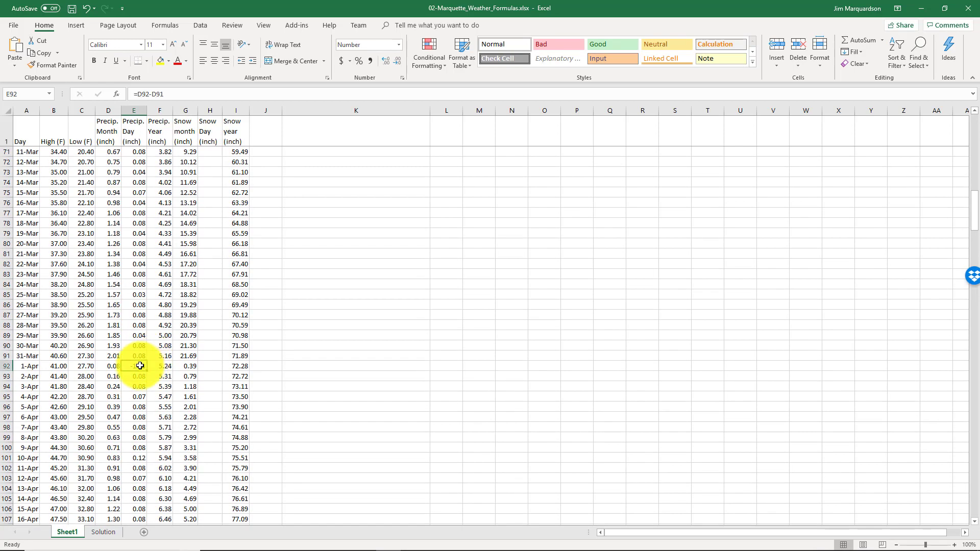
text(=)
click(112, 366)
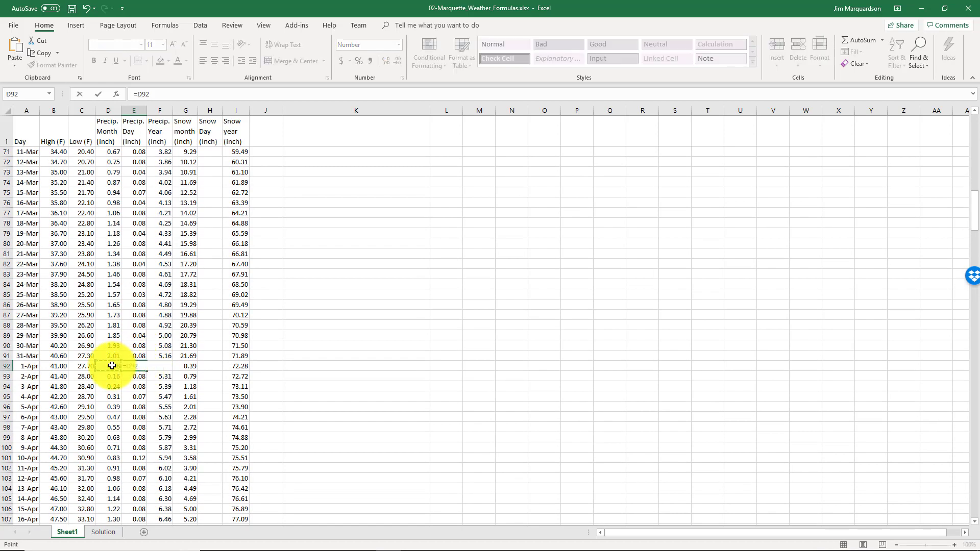
key(Return)
Replace the May 1 daily precipitation formula in E122 with =D122
scroll(138, 358, down, 5)
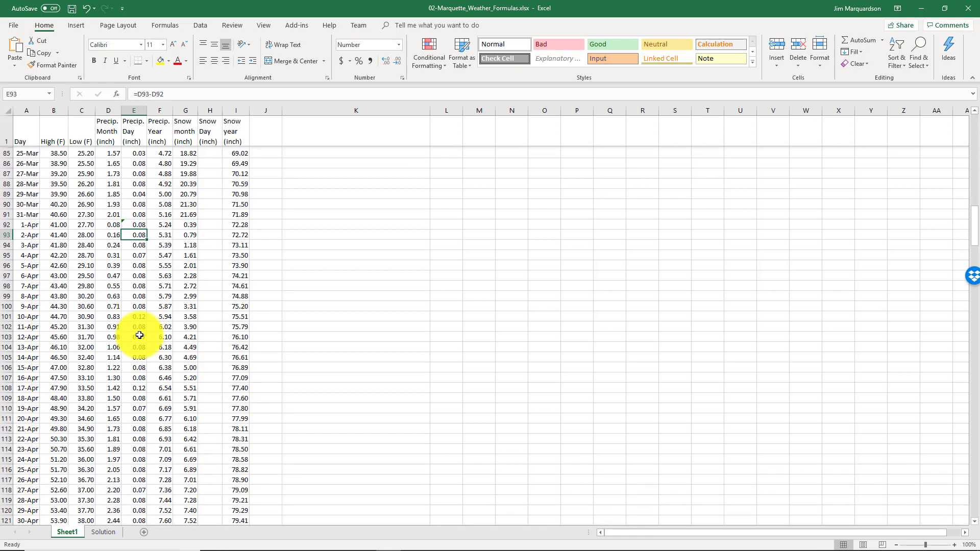
scroll(140, 336, down, 3)
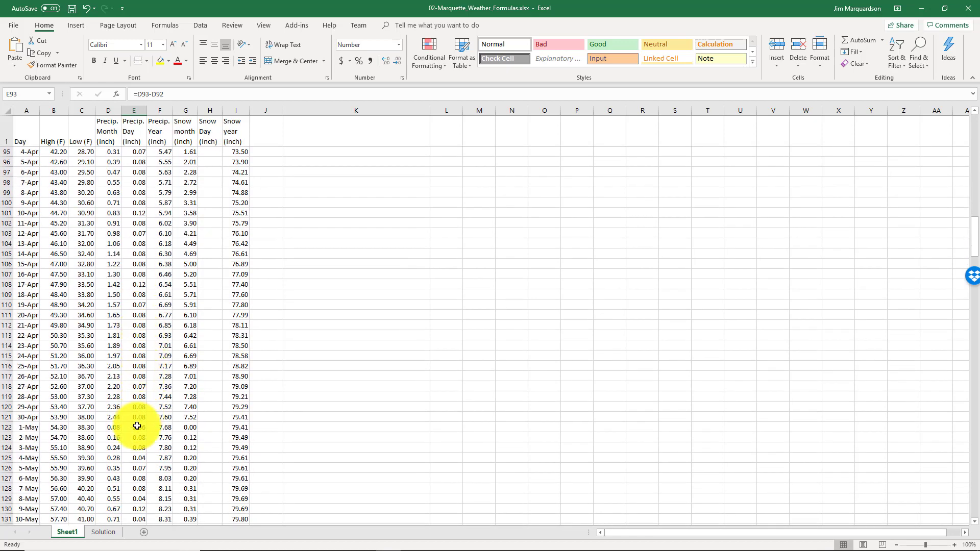
click(137, 426)
key(Delete)
text(=)
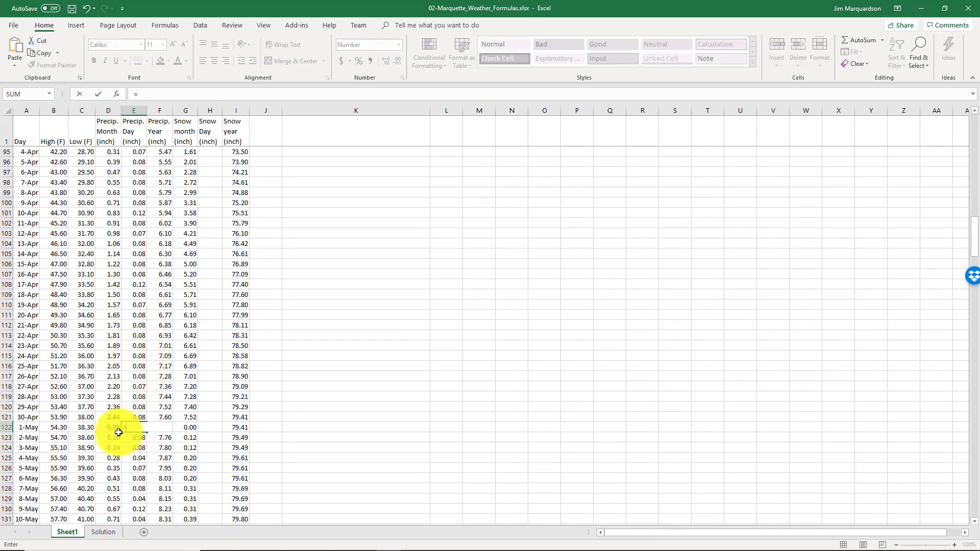
click(116, 428)
key(Return)
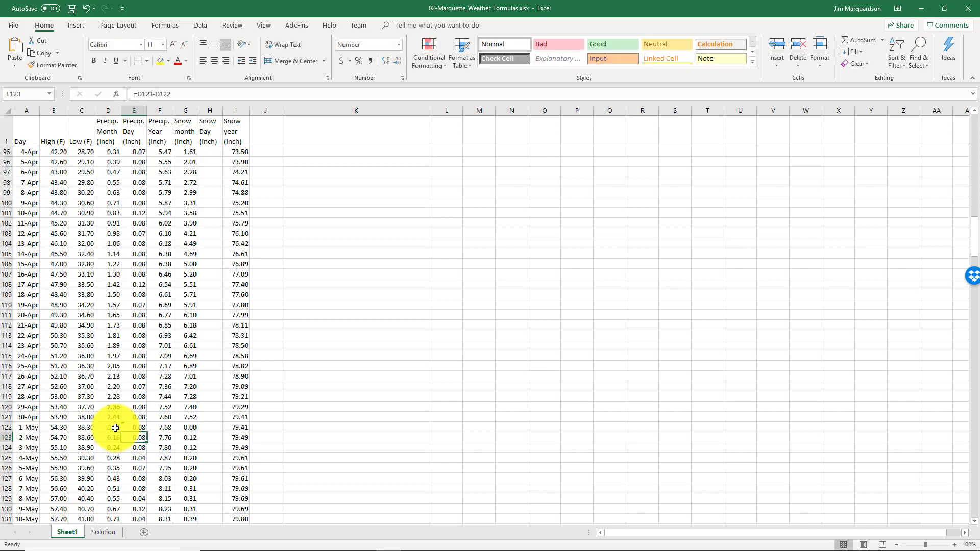
Set the June 1 daily precipitation in E153 to =D153
scroll(120, 423, down, 9)
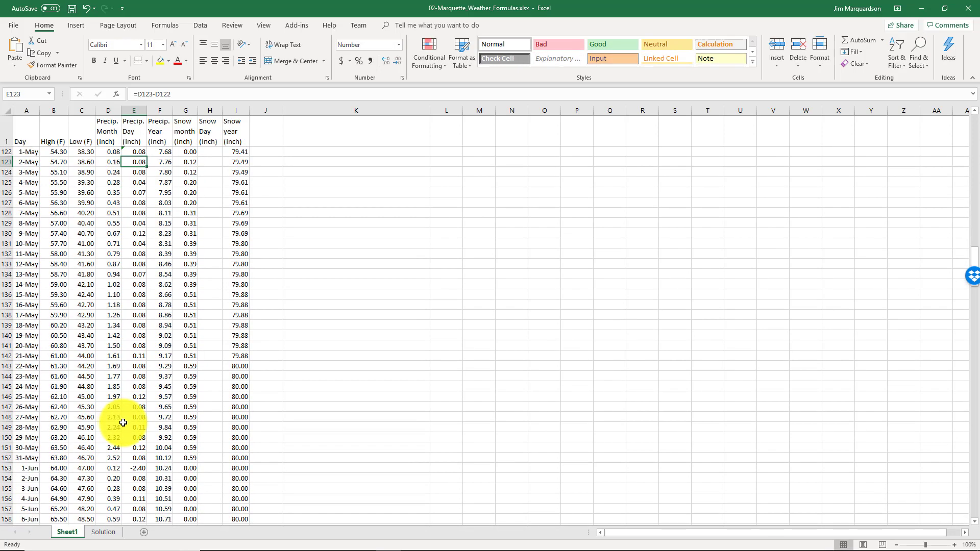
scroll(138, 424, down, 1)
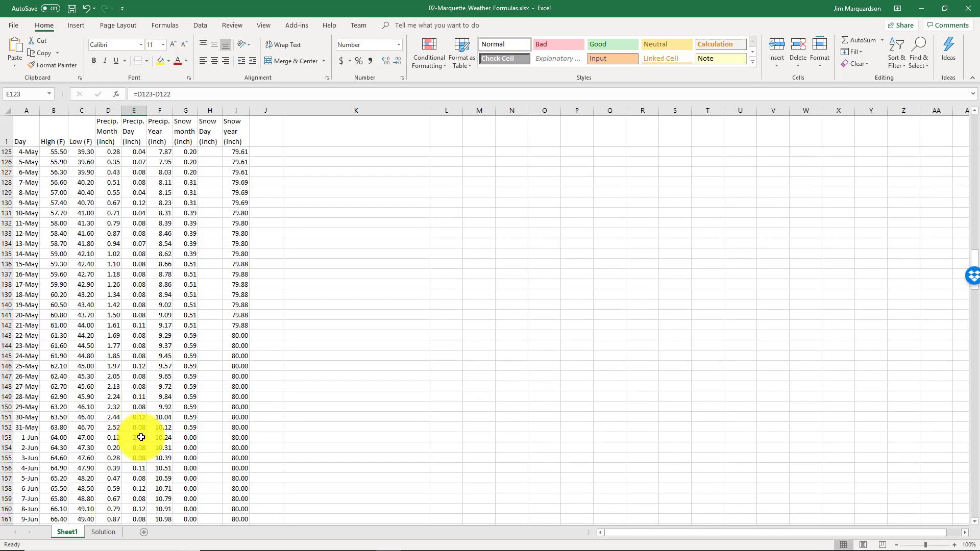
click(141, 438)
text(=)
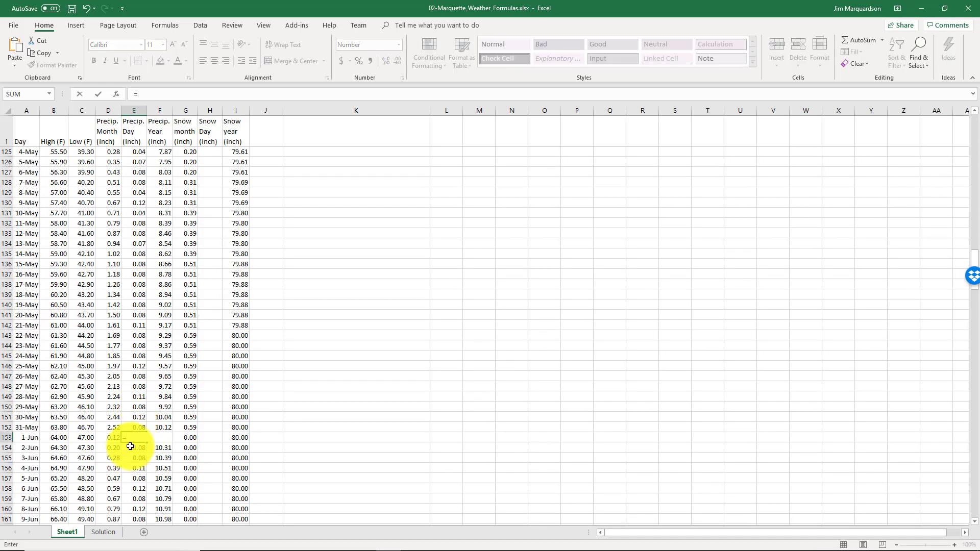
click(115, 437)
key(Return)
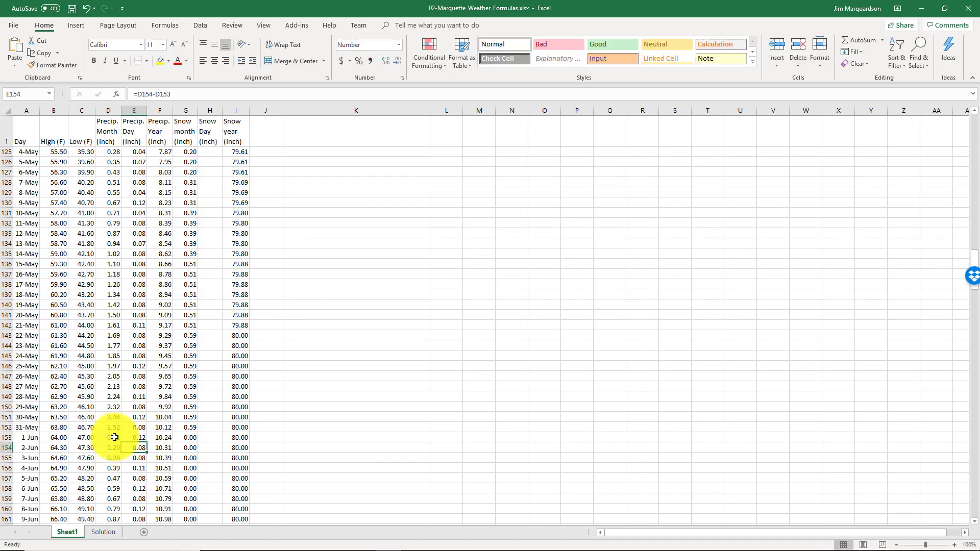
Set the July 1 daily precipitation in E183 to =D183
scroll(131, 387, down, 8)
scroll(129, 386, down, 6)
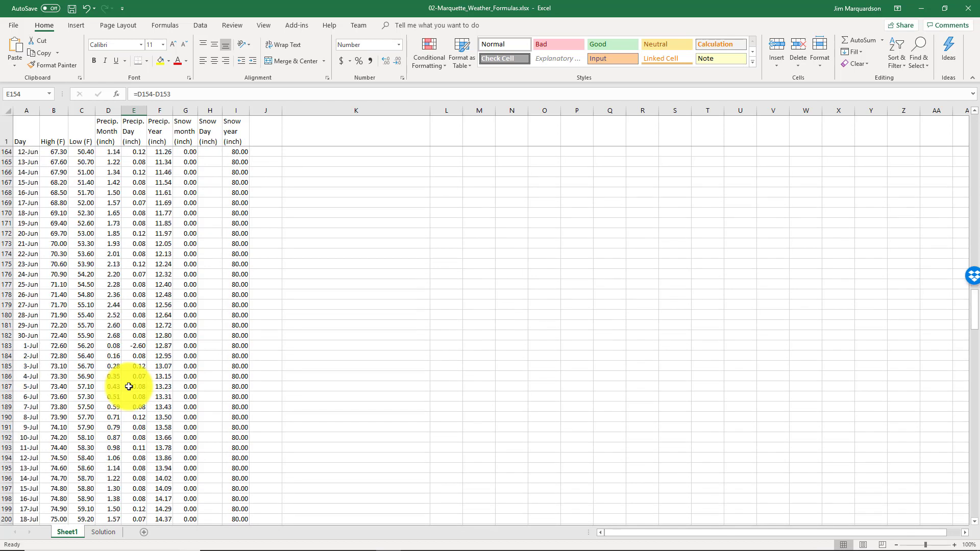
click(139, 316)
text(=)
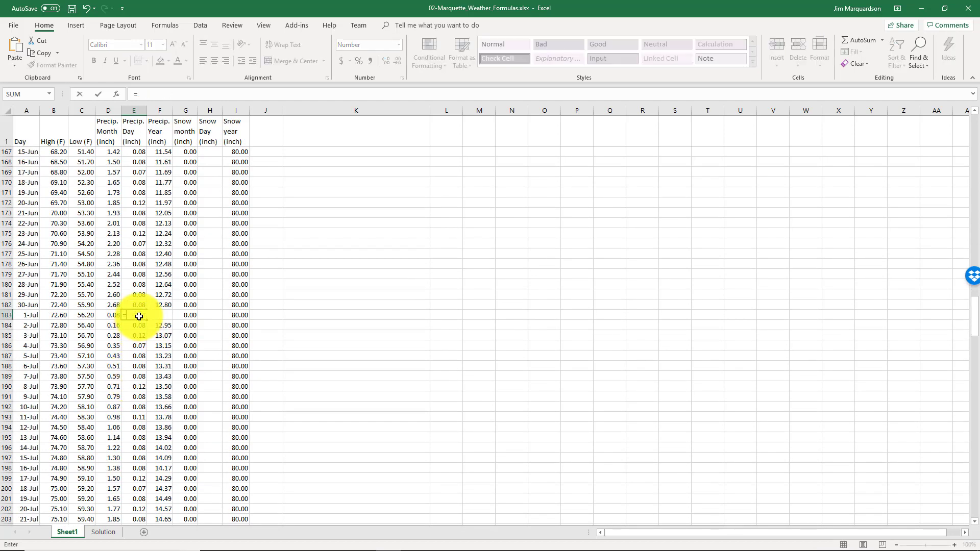
click(113, 314)
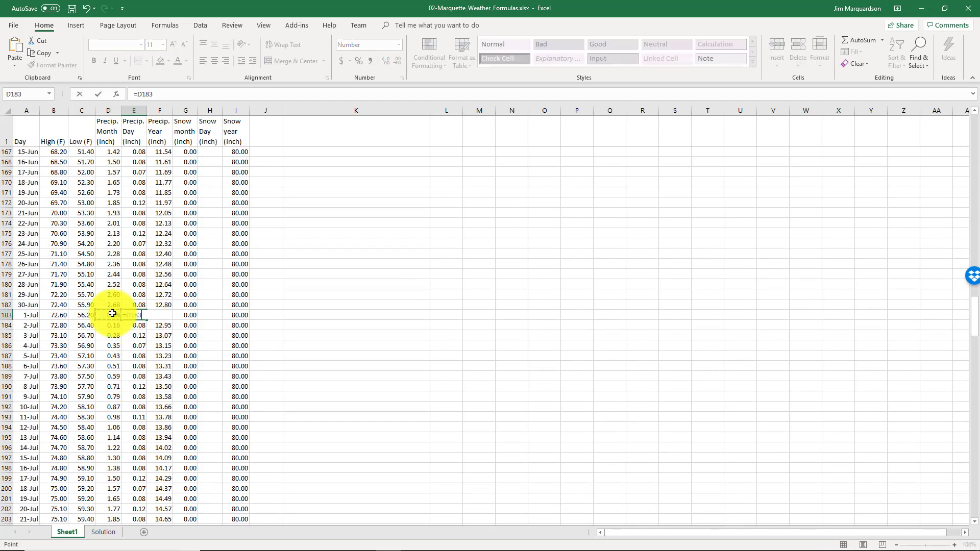
text(-)
click(114, 305)
key(Return)
Enter =G2 in H2 as the January 1 daily snowfall
scroll(104, 302, down, 6)
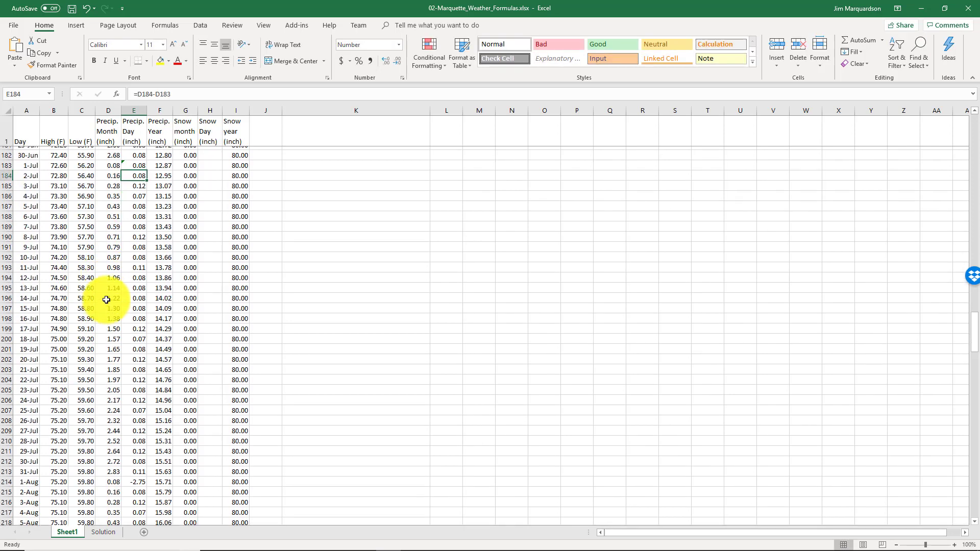
scroll(106, 299, down, 2)
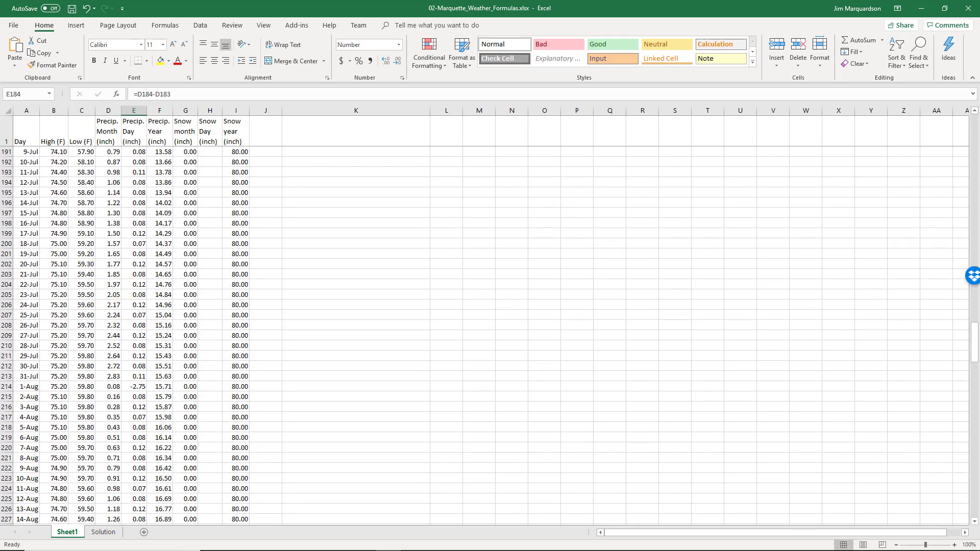
key(ctrl+Home)
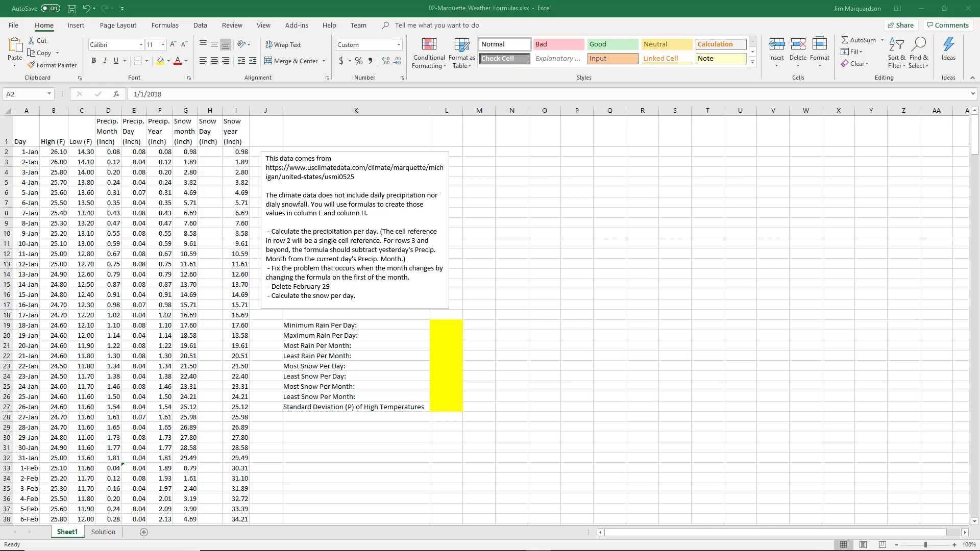
click(212, 151)
text(=)
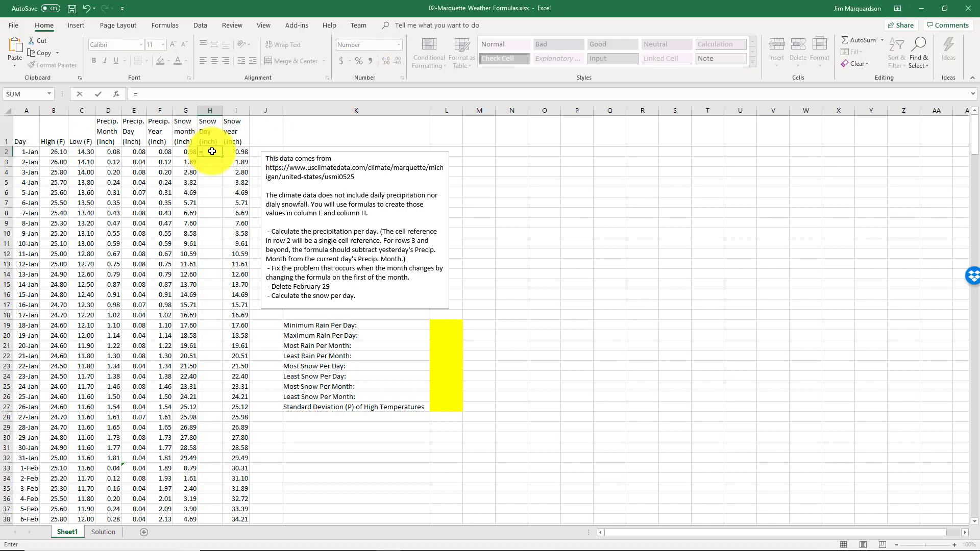
click(183, 151)
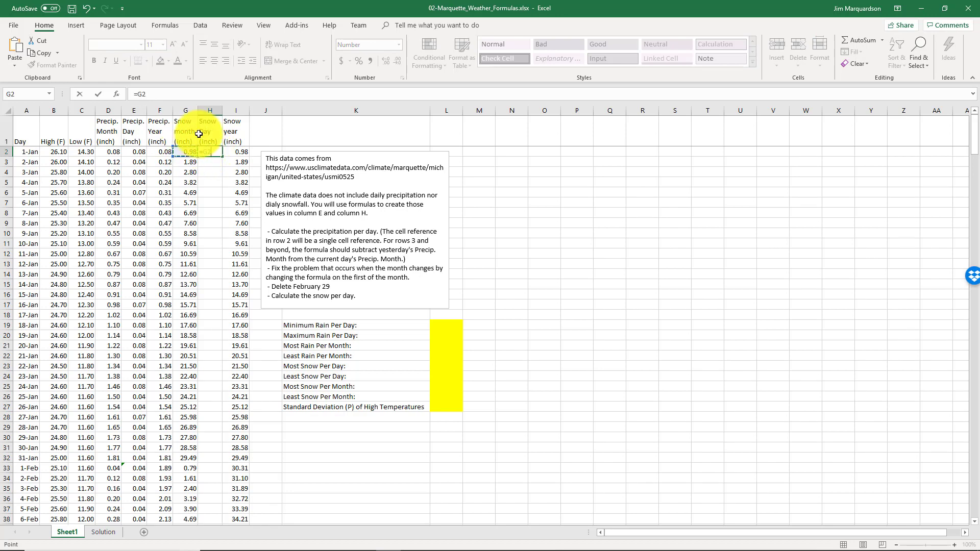
key(ctrl+Return)
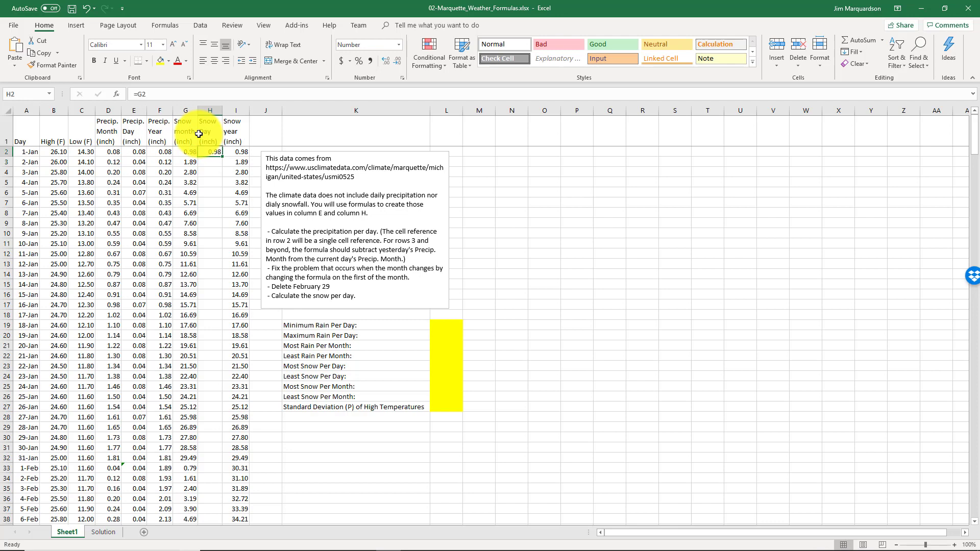
double_click(223, 156)
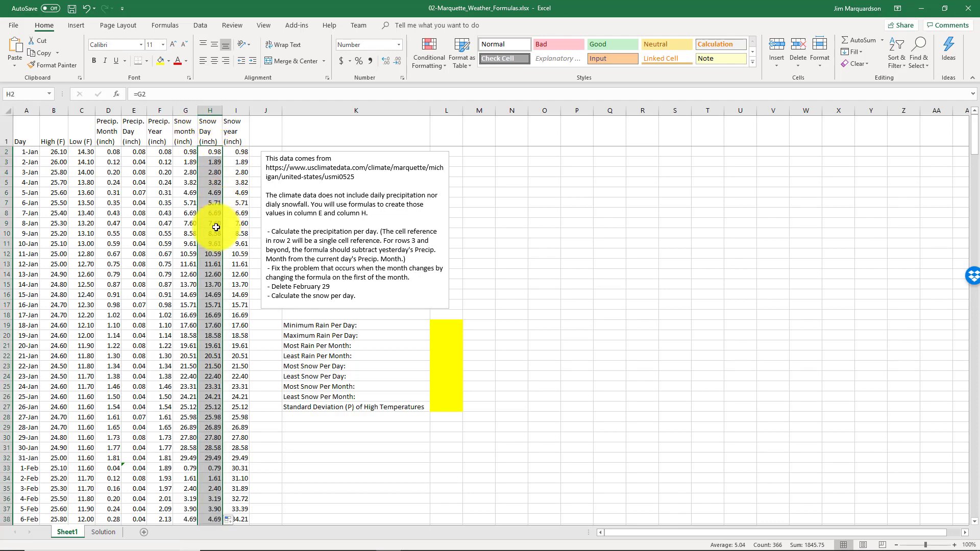
Enter =G3-G2 in H3 and fill it down the whole Snow Day column
click(213, 160)
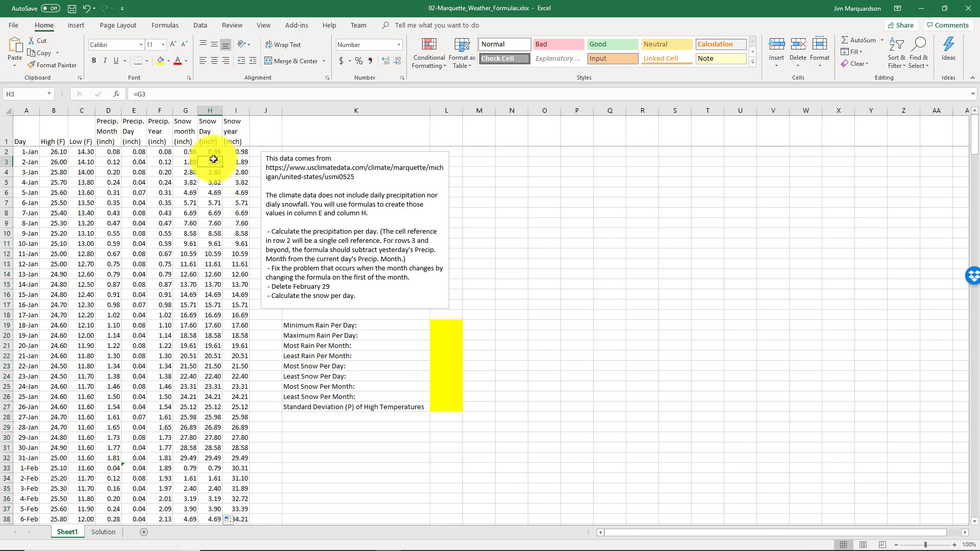
text(=)
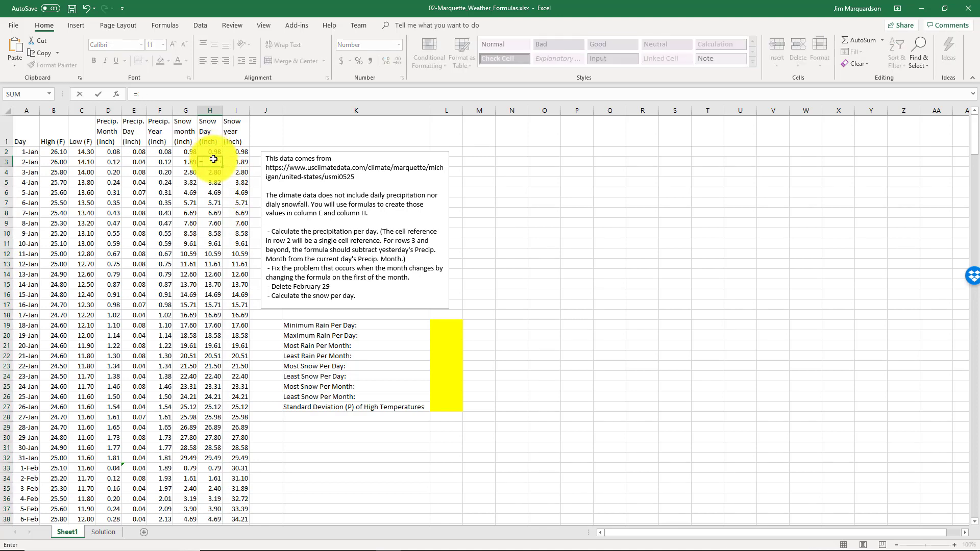
click(189, 164)
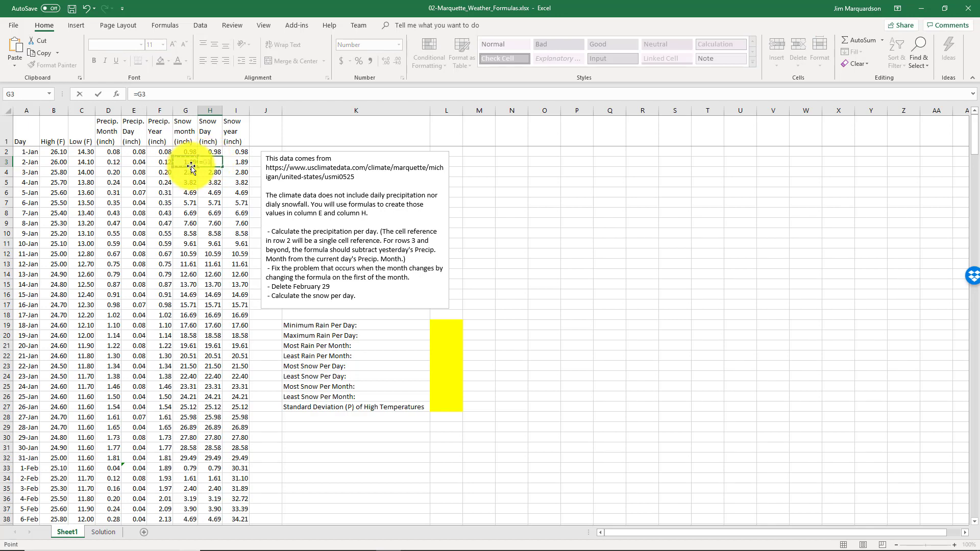
text(-)
click(189, 152)
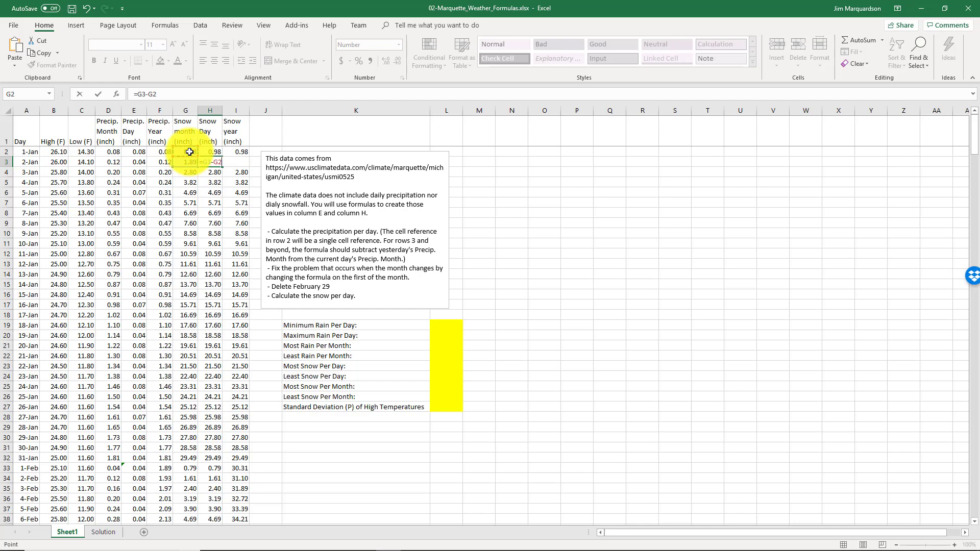
key(Return)
key(Up)
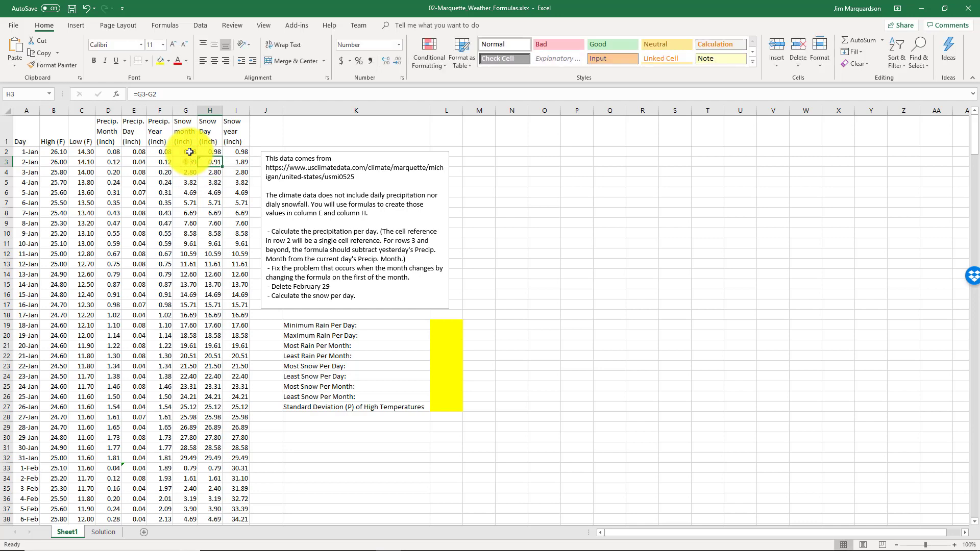
double_click(221, 167)
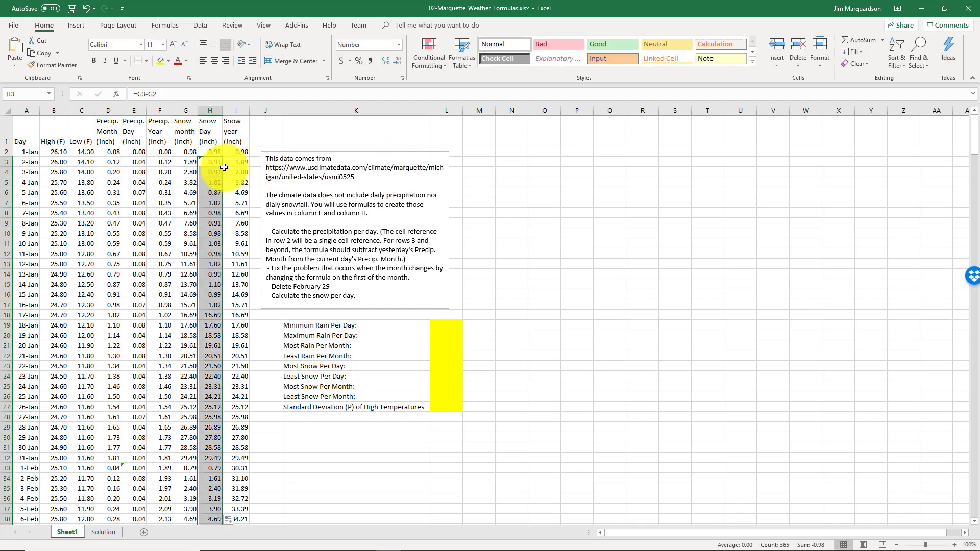
Set the February 1 daily snowfall in H33 to =G33
click(195, 465)
click(207, 467)
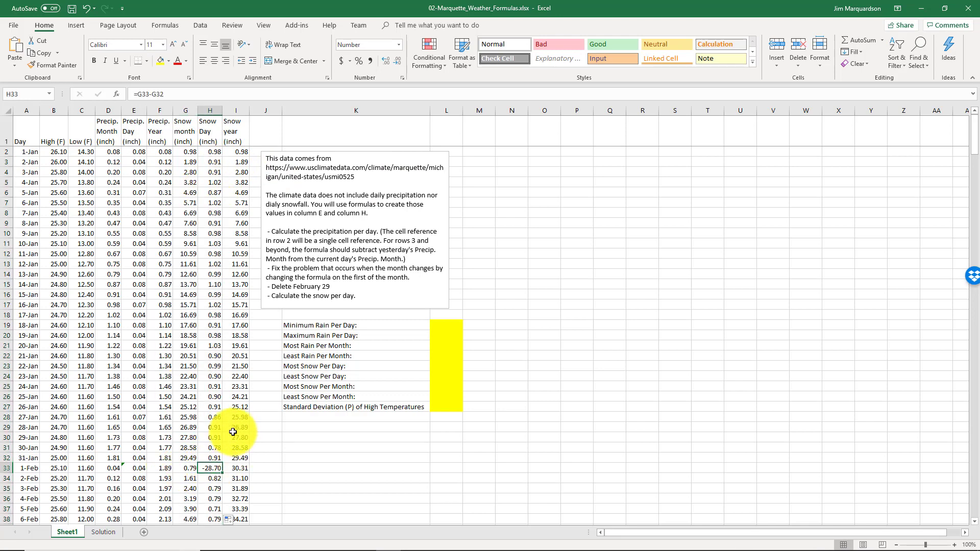
text(=)
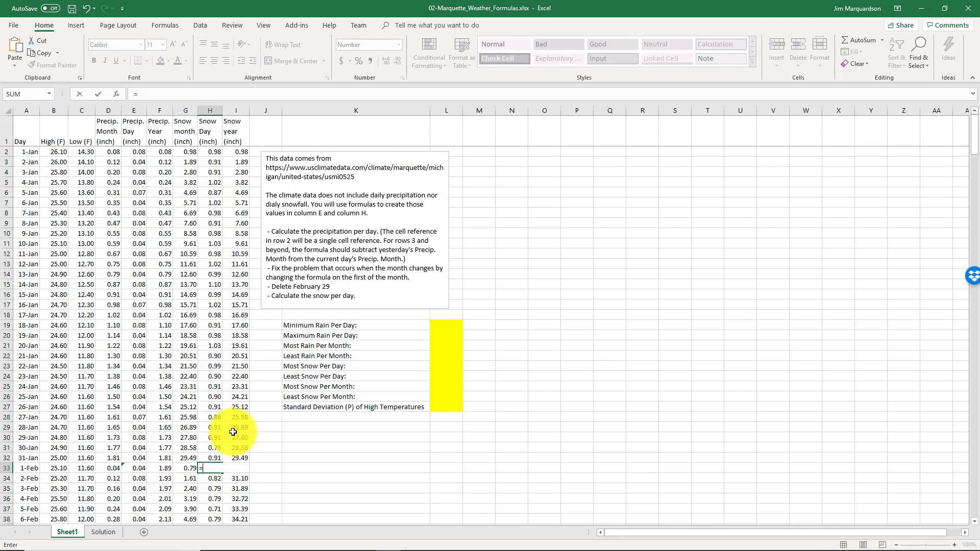
click(190, 468)
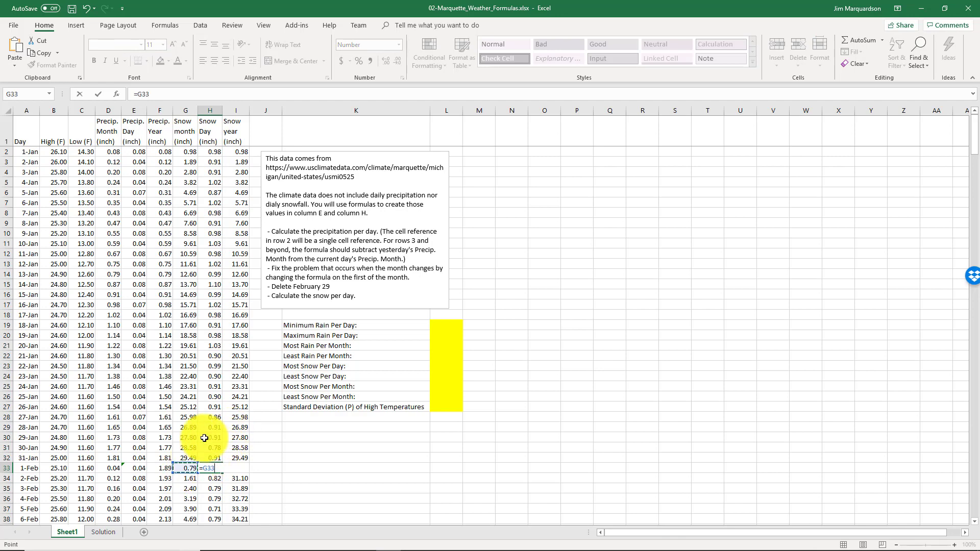
key(Return)
key(Up)
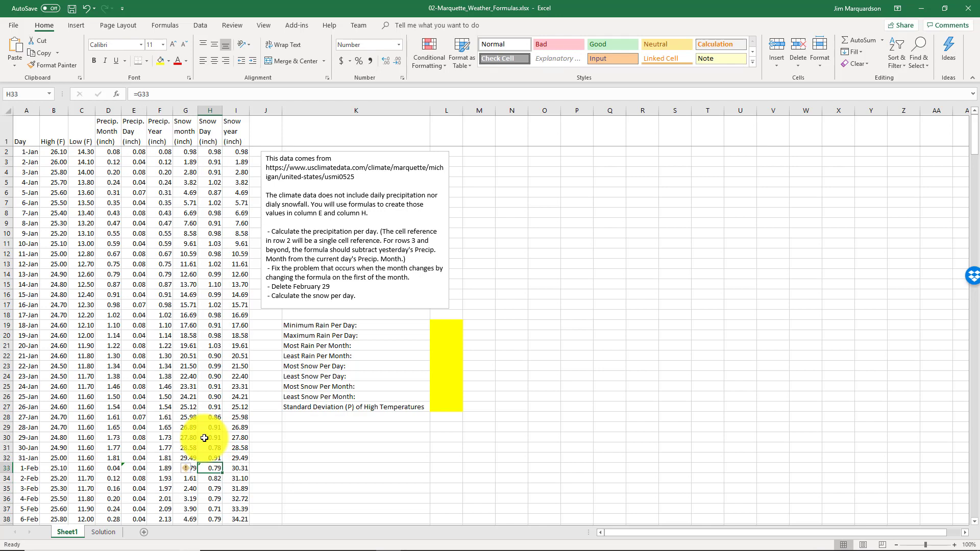
key(Left)
Calculate the Minimum Rain Per Day in L19 with =MIN(E2:E366)
scroll(204, 438, down, 8)
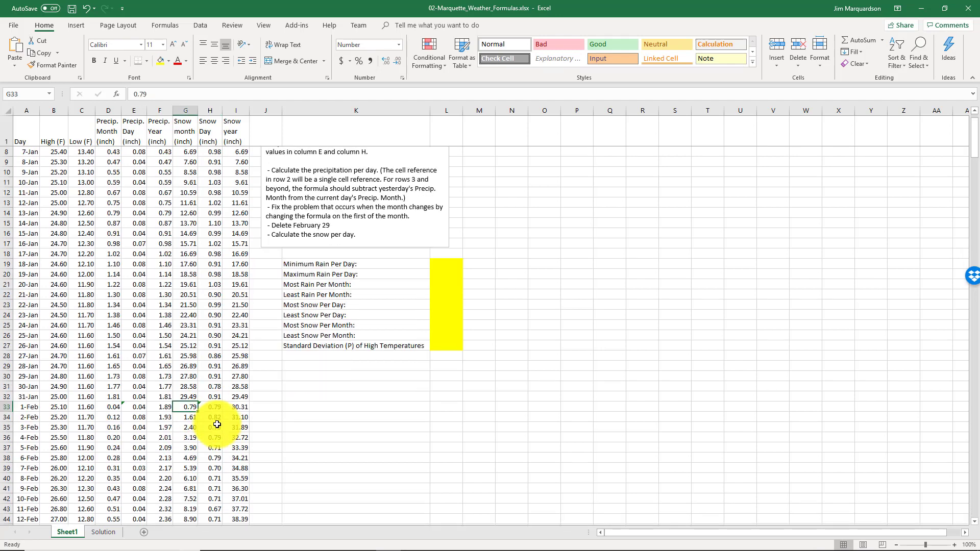
scroll(217, 425, up, 2)
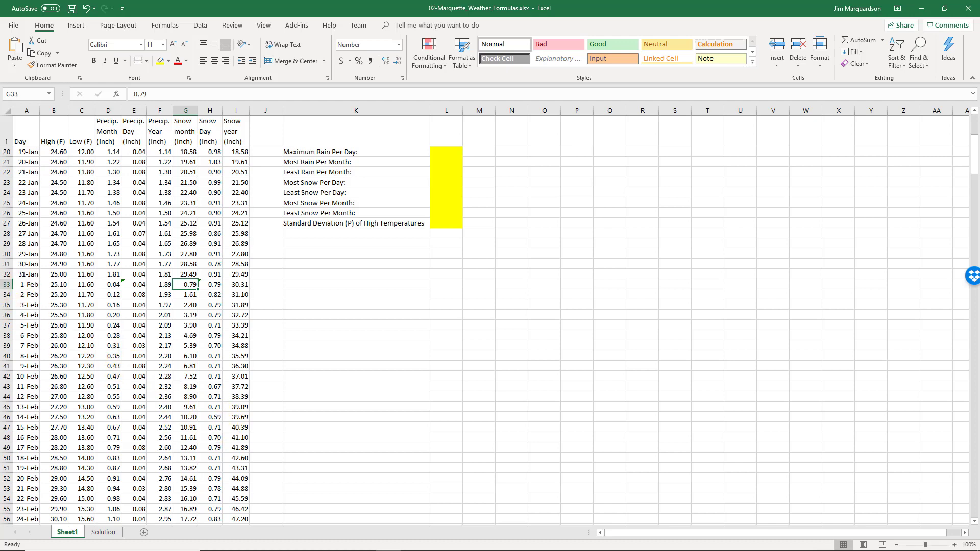
key(ctrl+Home)
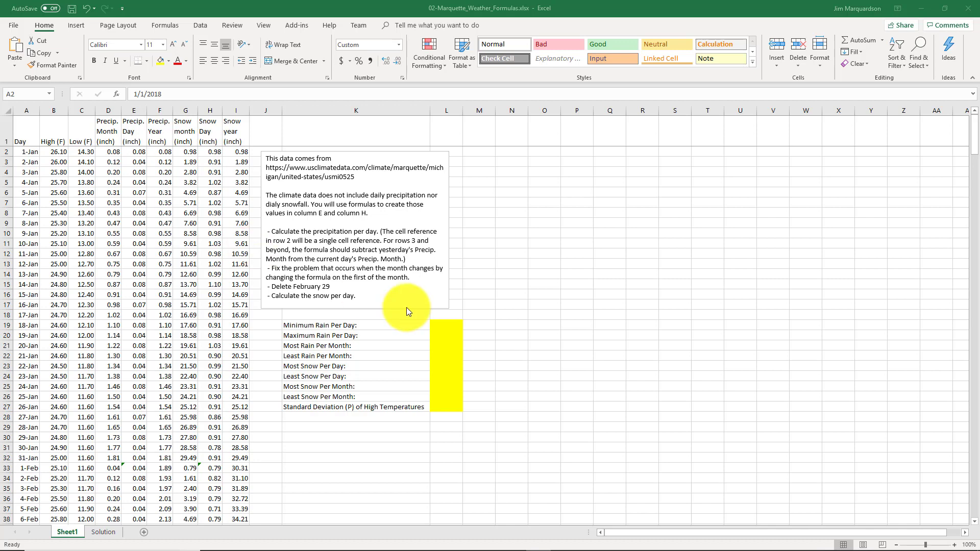
click(440, 324)
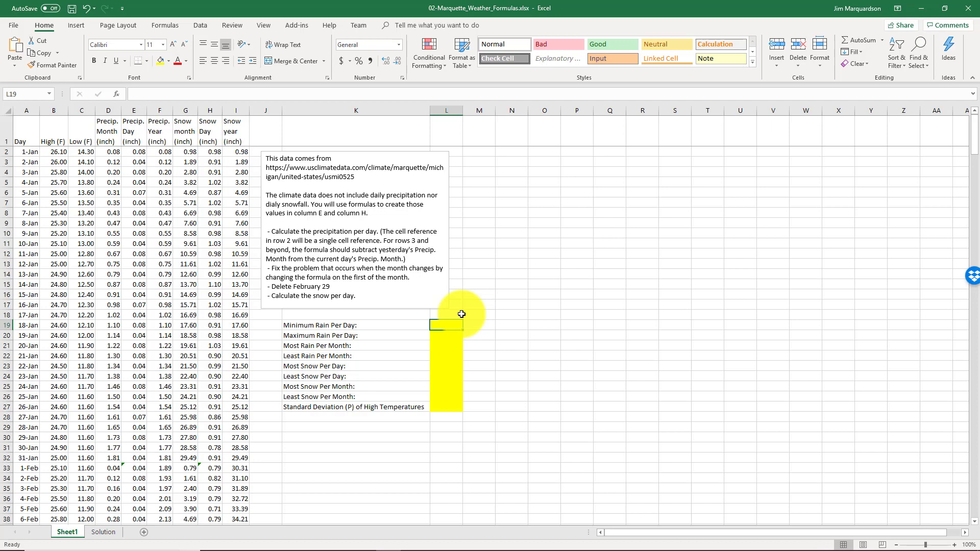
text(=)
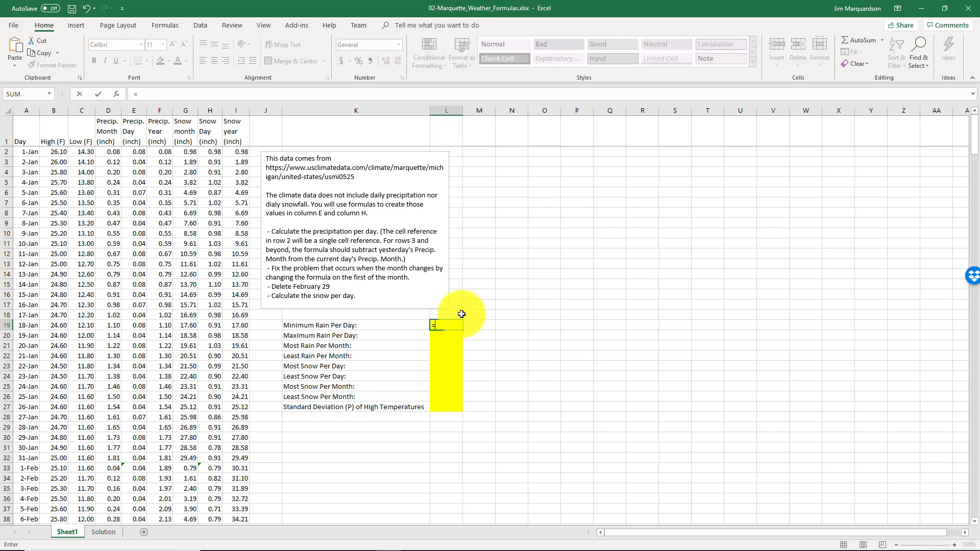
text(min)
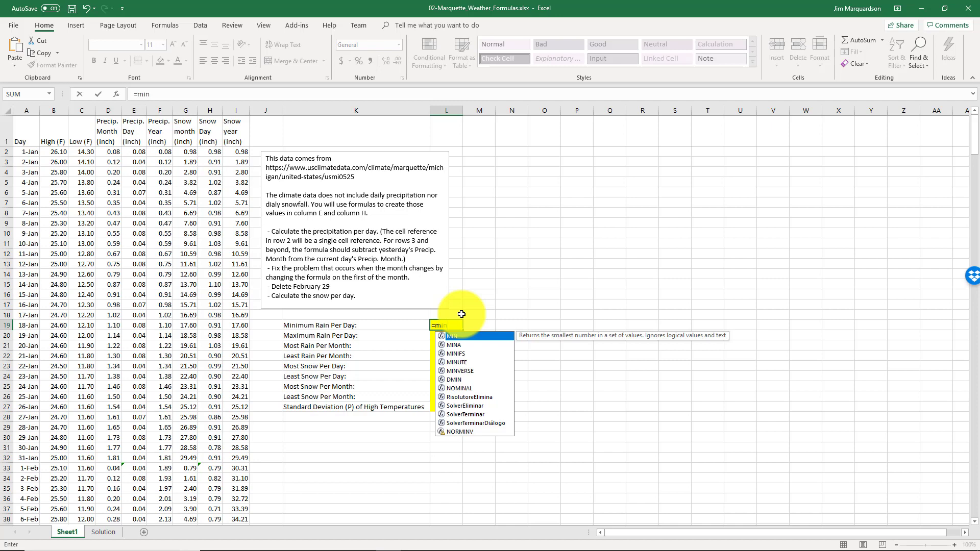
text(()
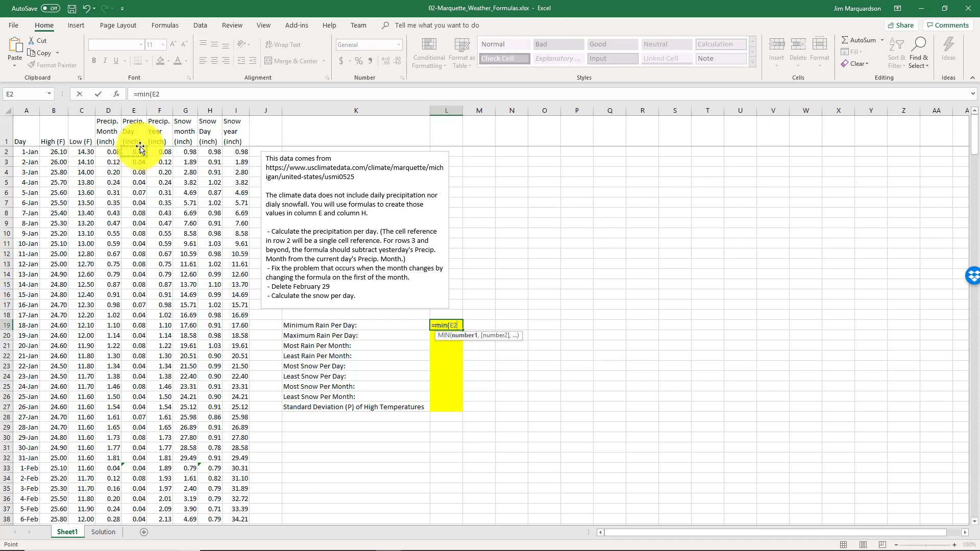
click(139, 153)
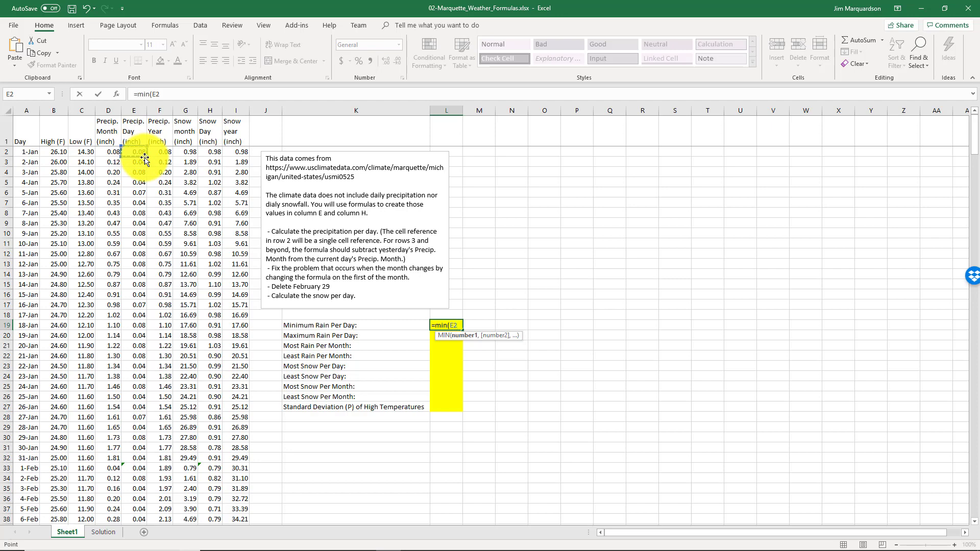
key(End)
key(shift+Down)
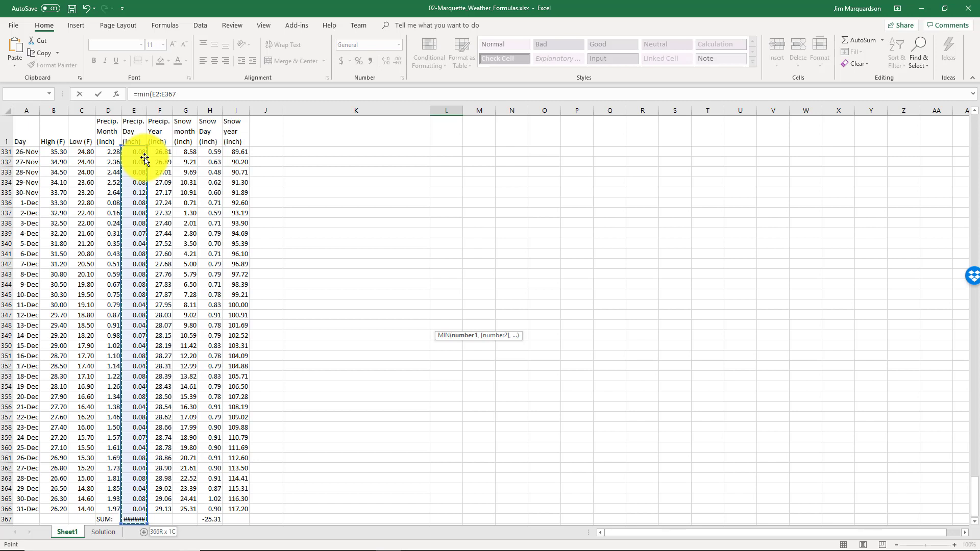
key(shift+Up)
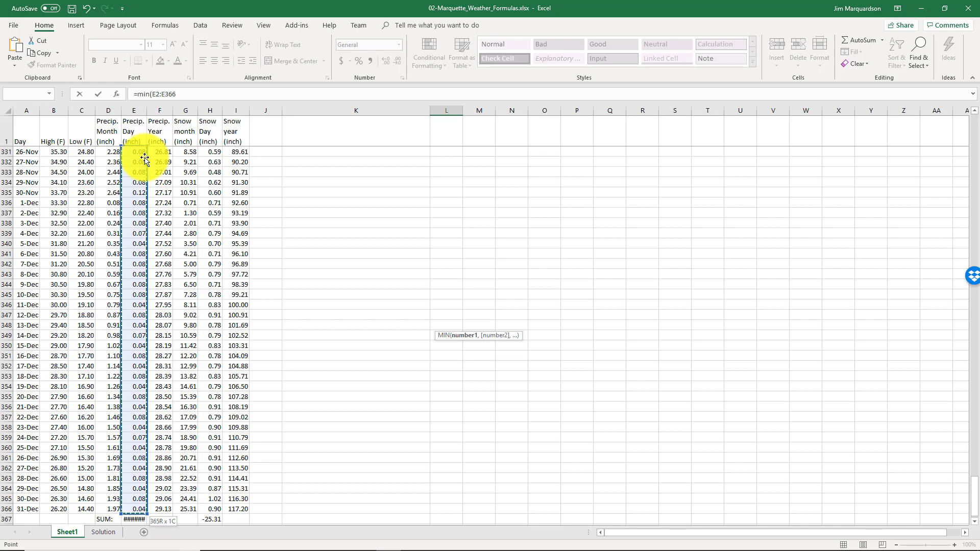
text())
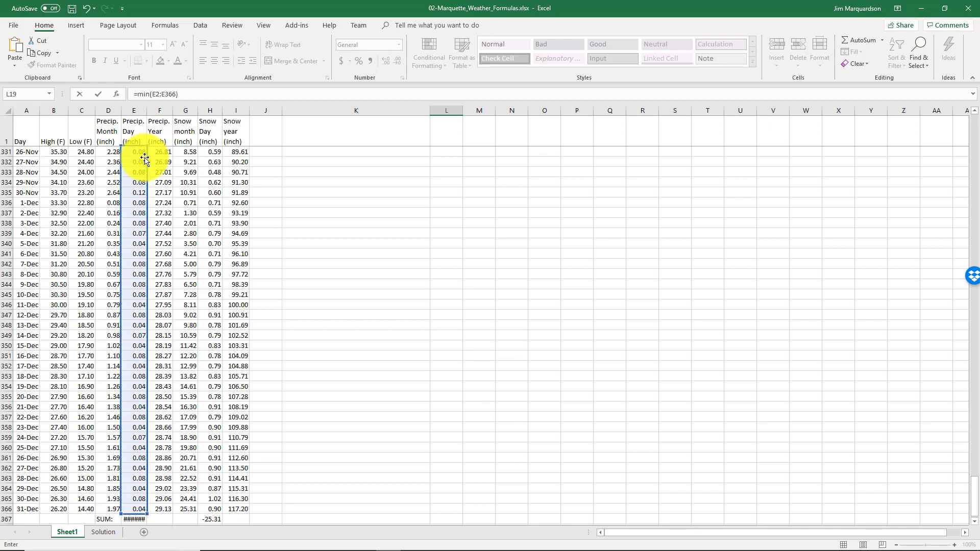
key(Return)
key(Up)
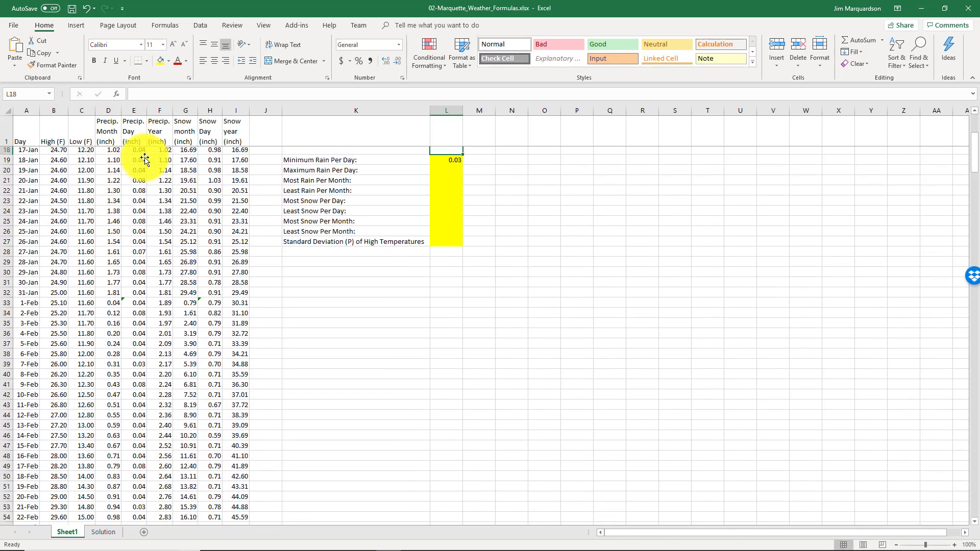
Calculate the Maximum Rain Per Day in L20 with =MAX(E2:E366)
scroll(145, 160, up, 1)
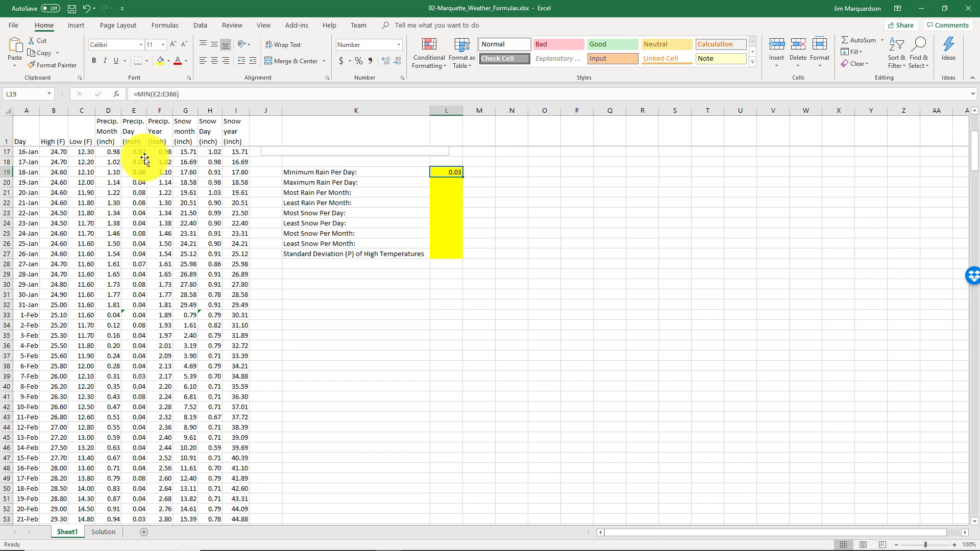
key(Down)
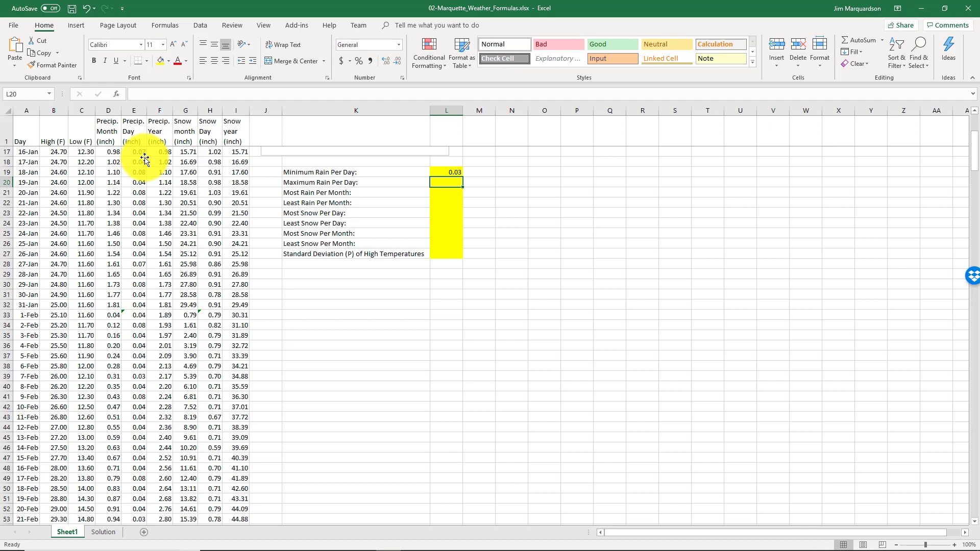
text(=max()
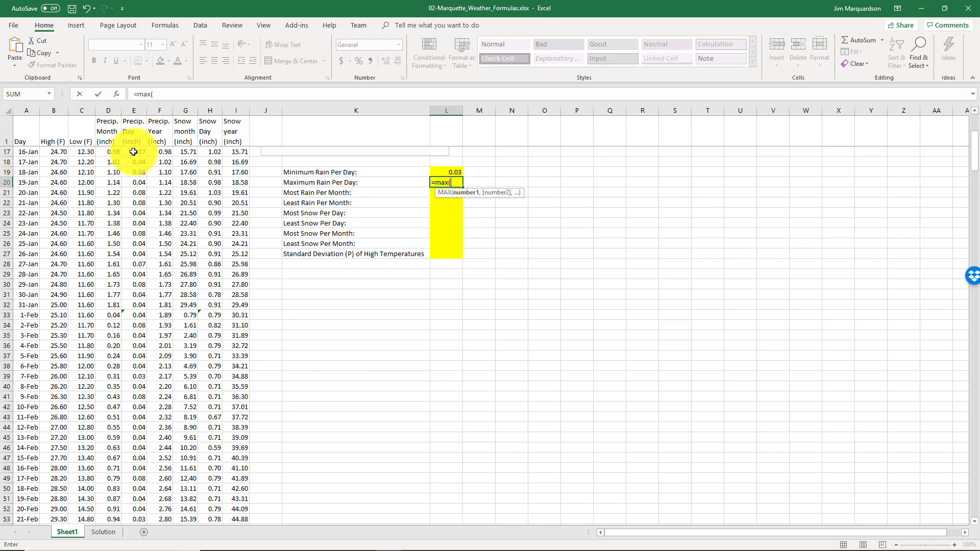
scroll(132, 151, up, 5)
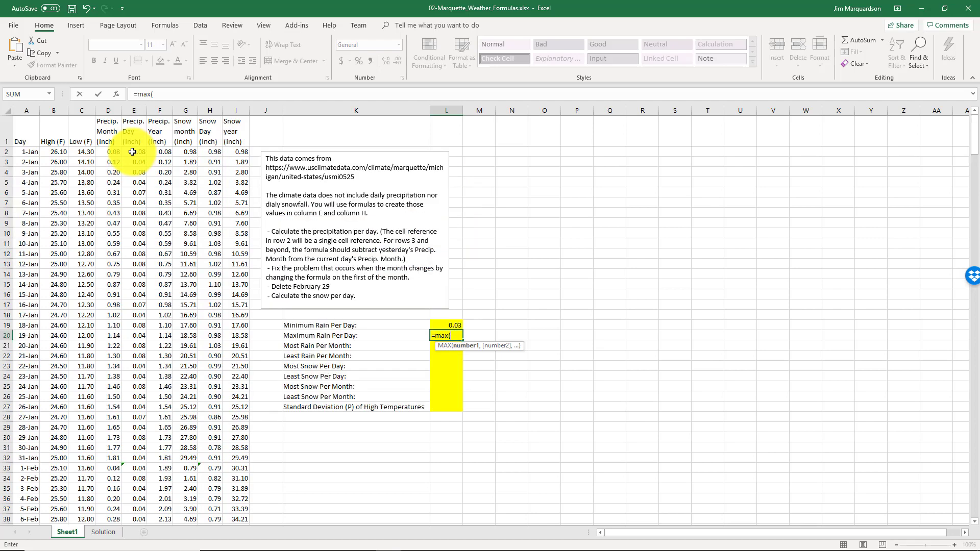
scroll(132, 152, down, 20)
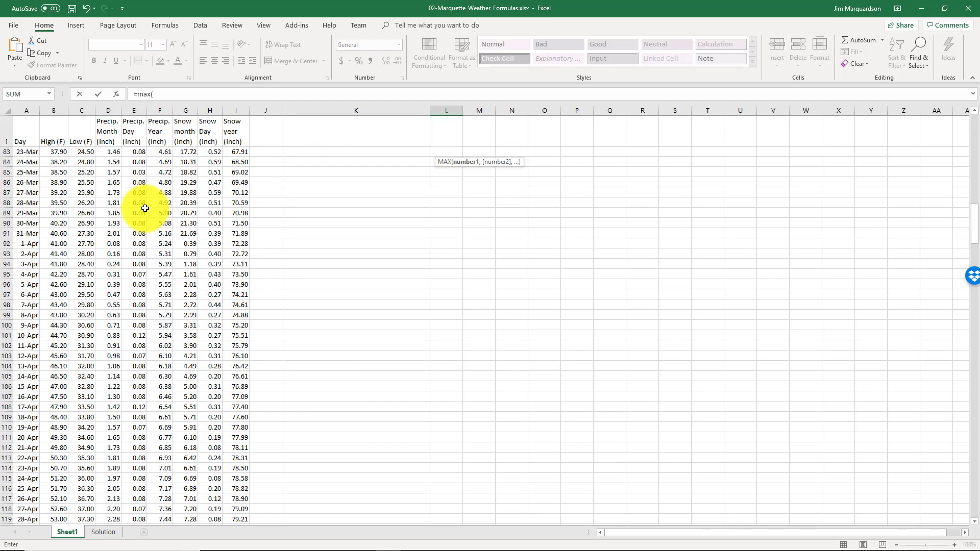
scroll(145, 208, down, 20)
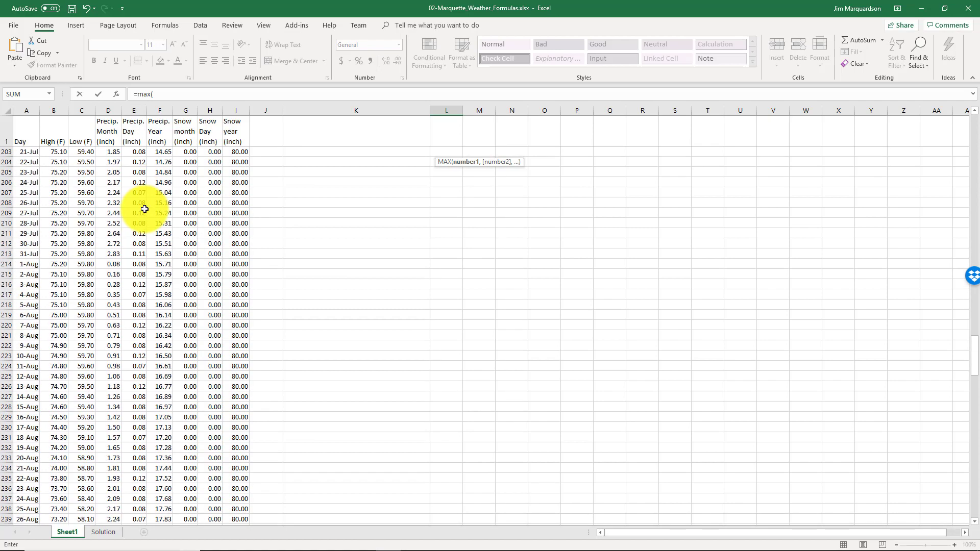
scroll(143, 211, down, 20)
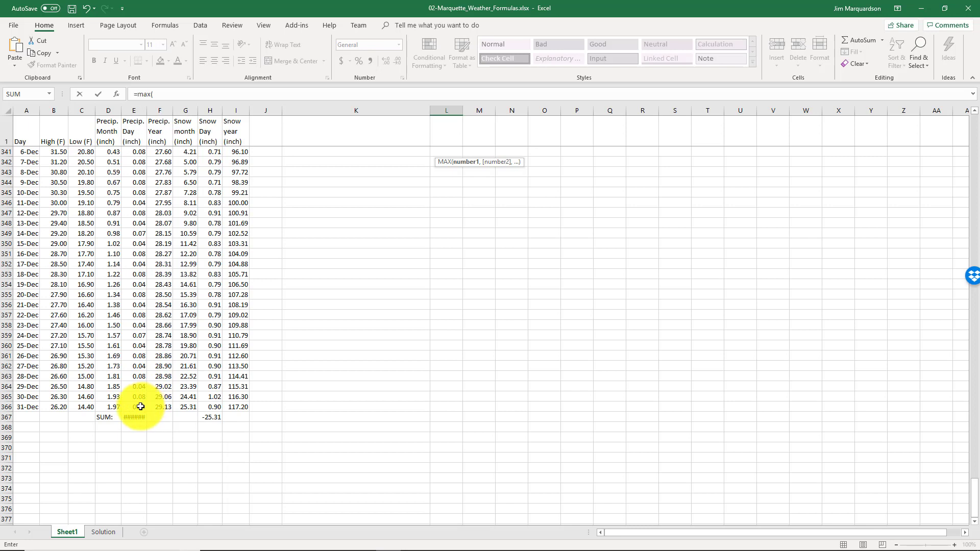
drag(140, 407, 131, 294)
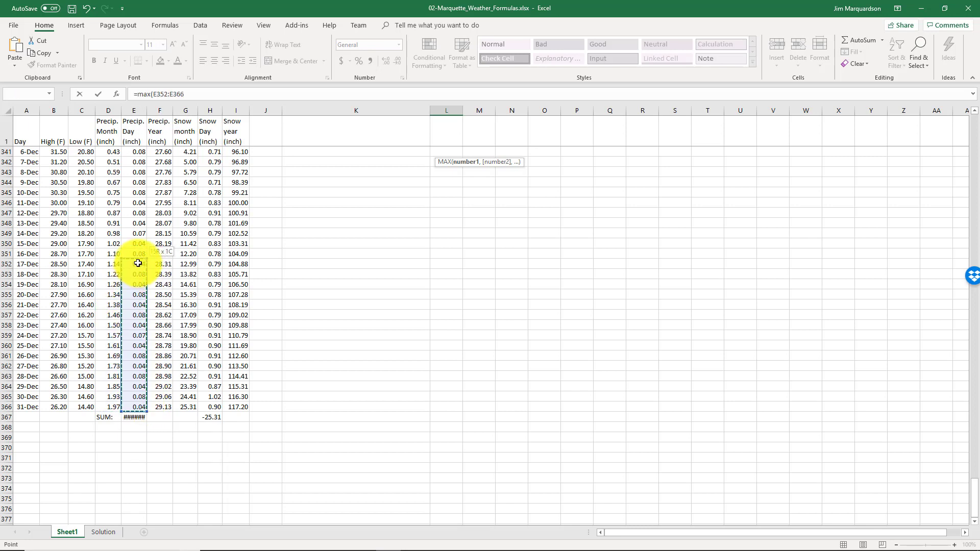
drag(135, 248, 134, 149)
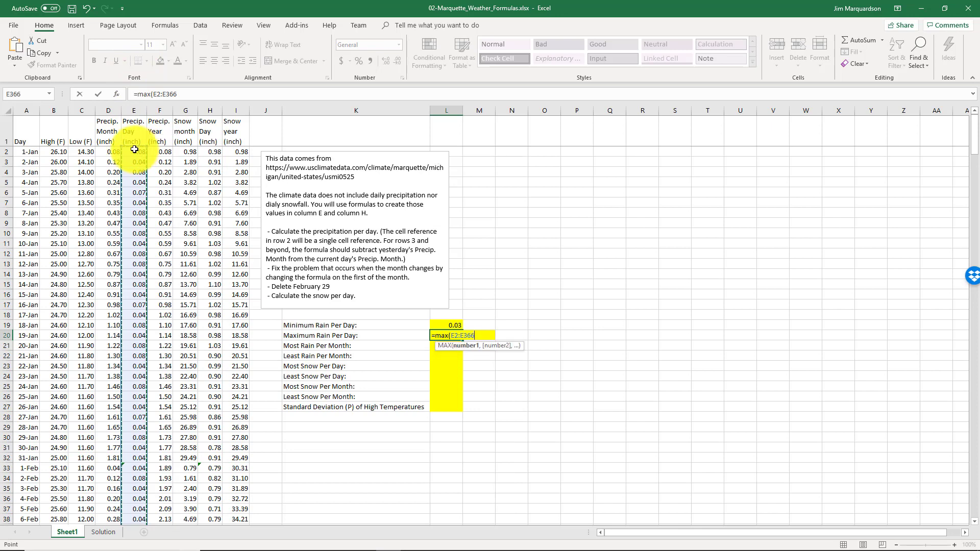
key(Return)
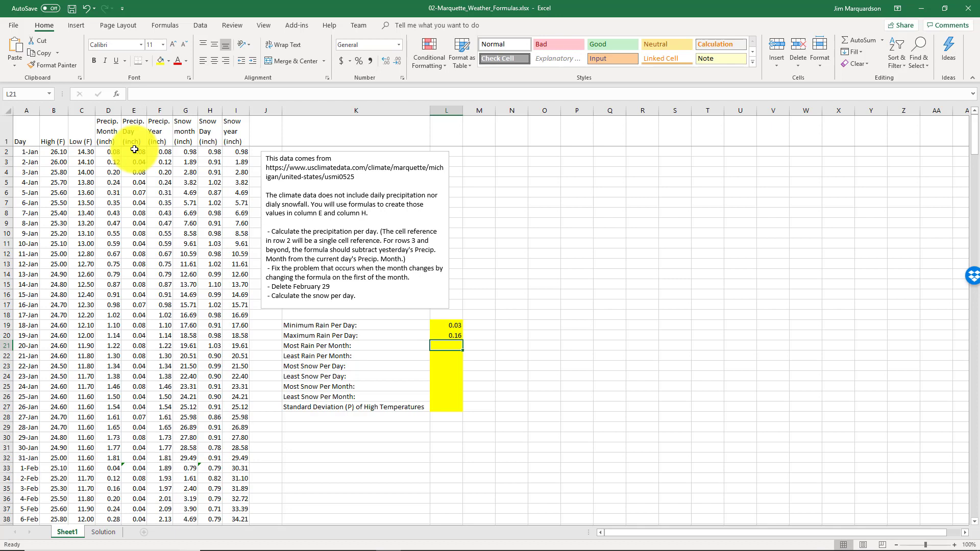
Calculate the Most Rain Per Month in L21 with =MAX(D2:D366)
key(Up)
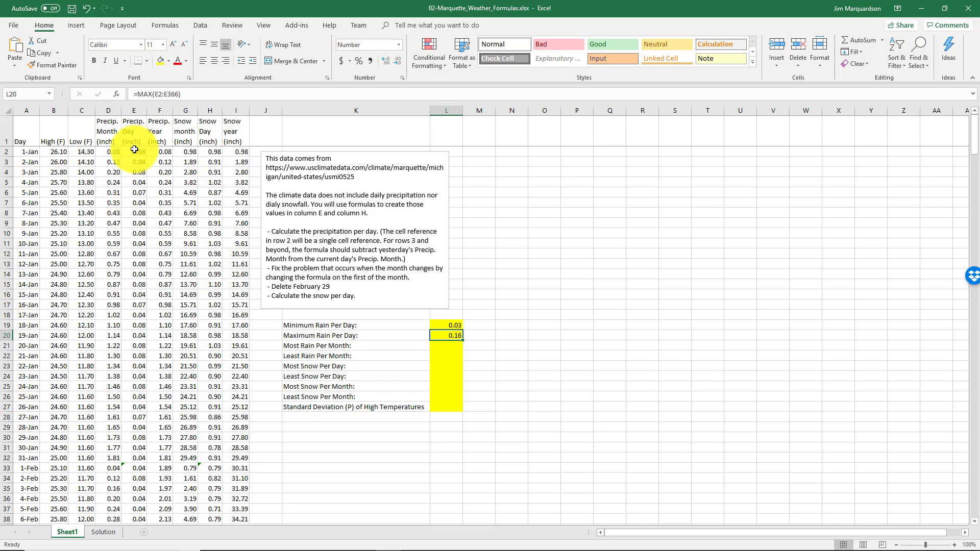
key(Down)
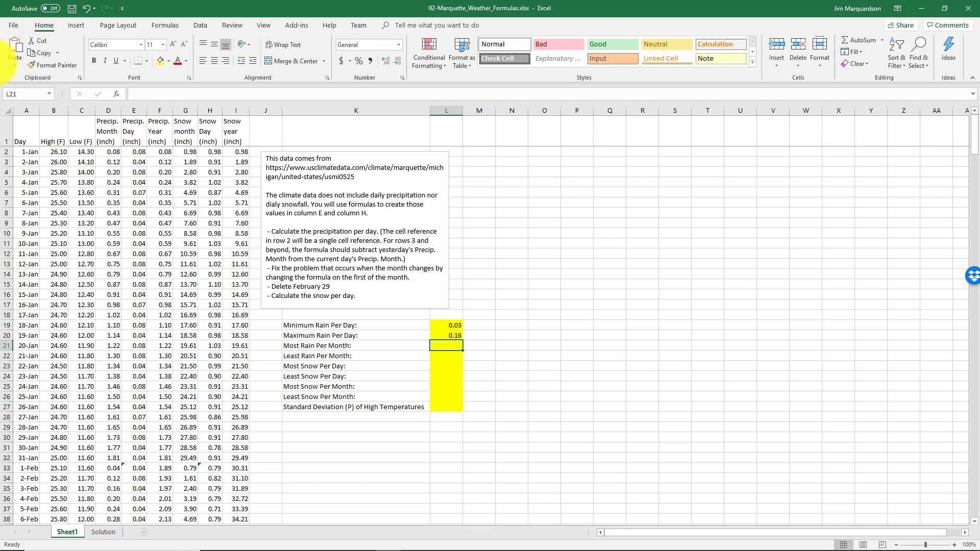
click(441, 345)
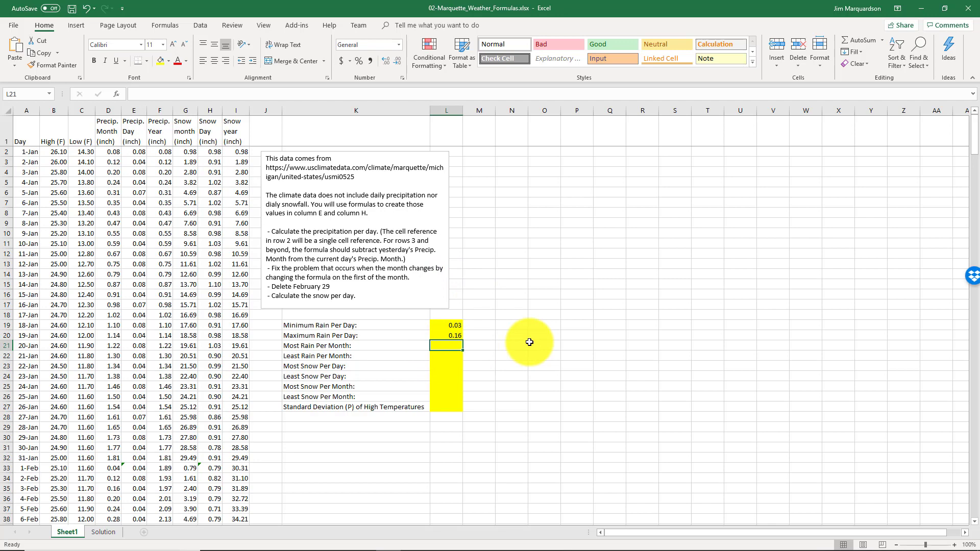
text(=)
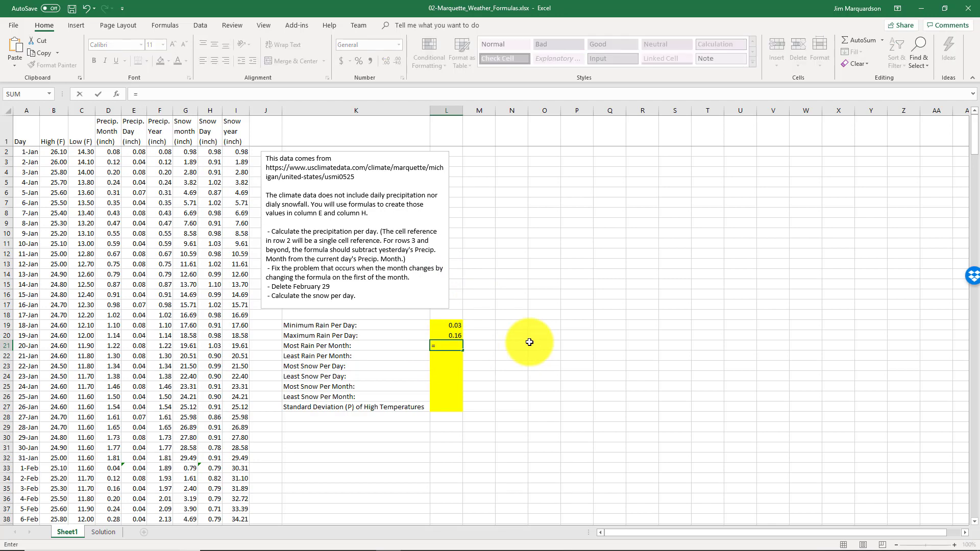
text(max()
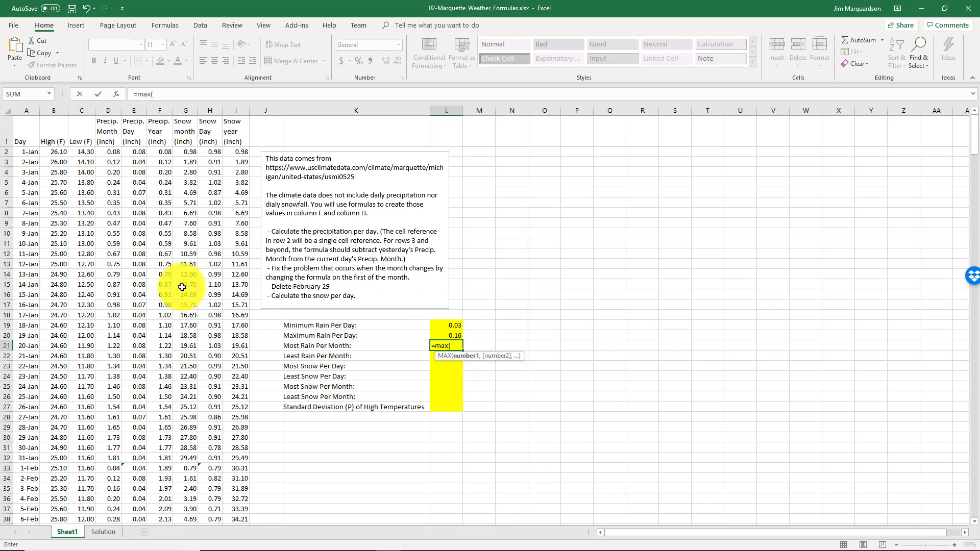
click(108, 152)
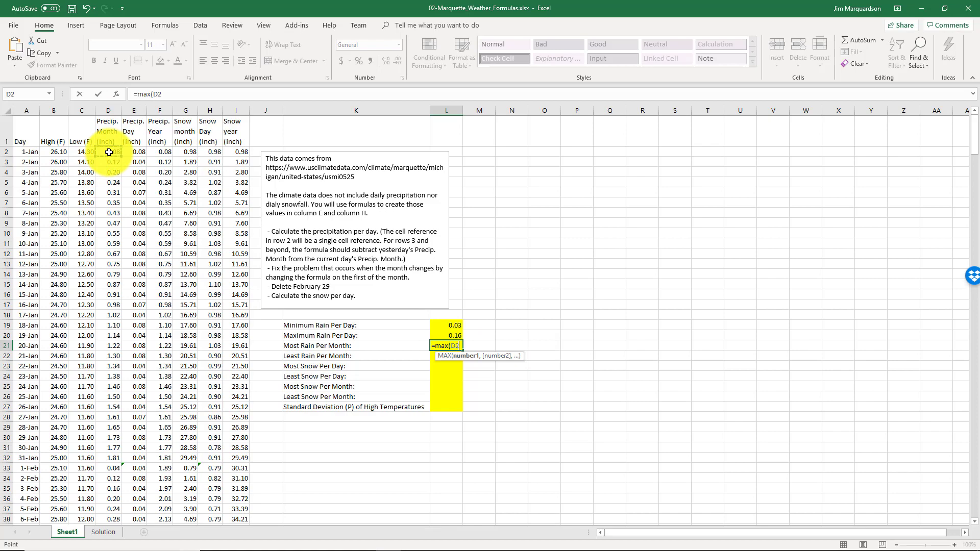
drag(109, 153, 115, 255)
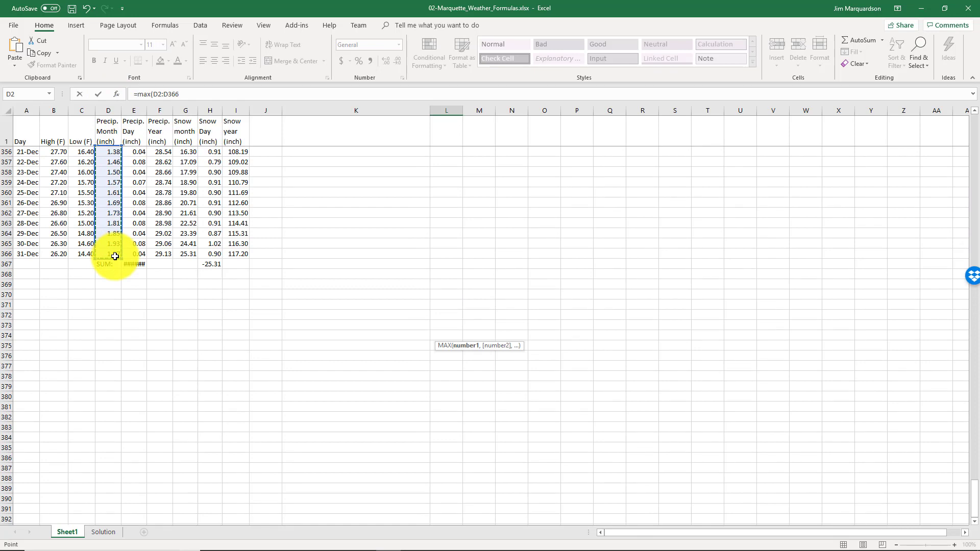
key(Return)
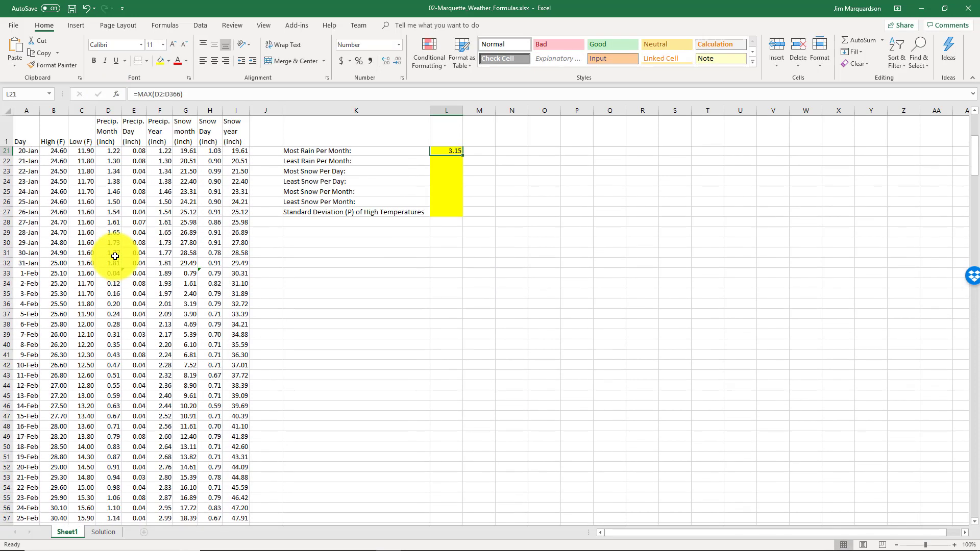
Calculate the Least Rain Per Month in L22 with =MIN(D2:D366)
key(Down)
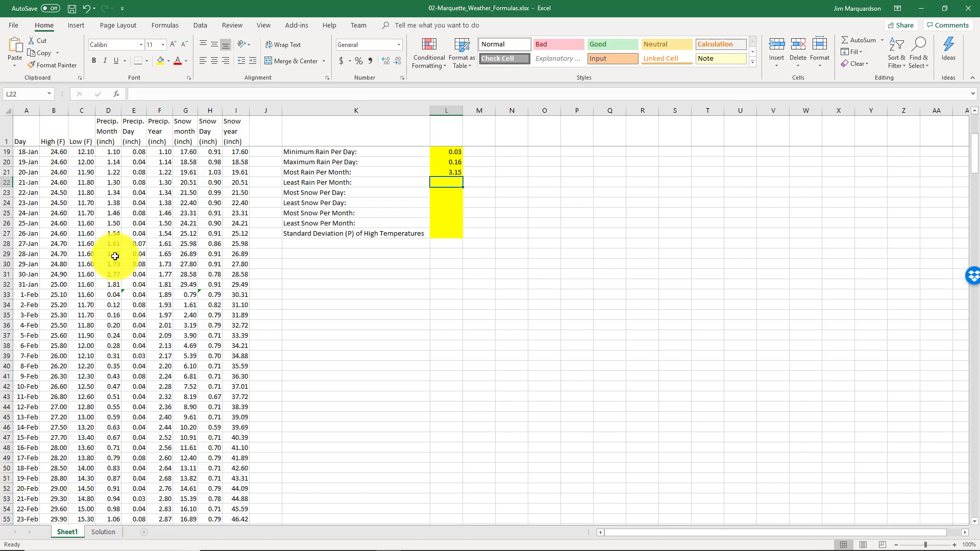
text(=min)
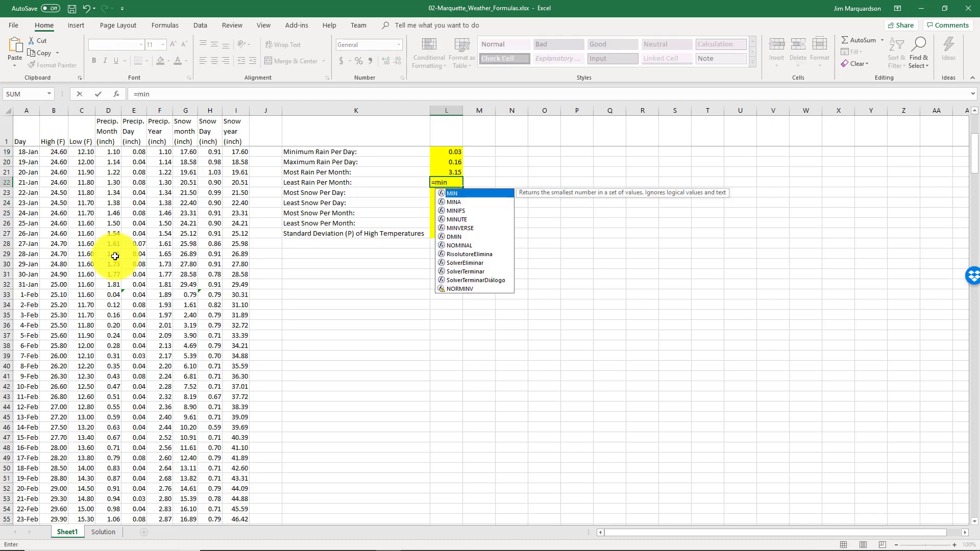
text(()
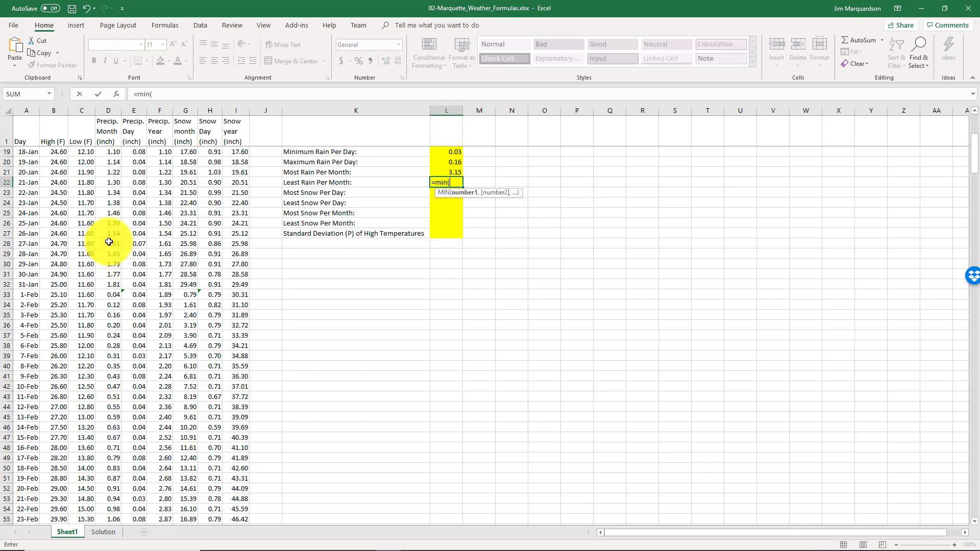
scroll(112, 250, up, 6)
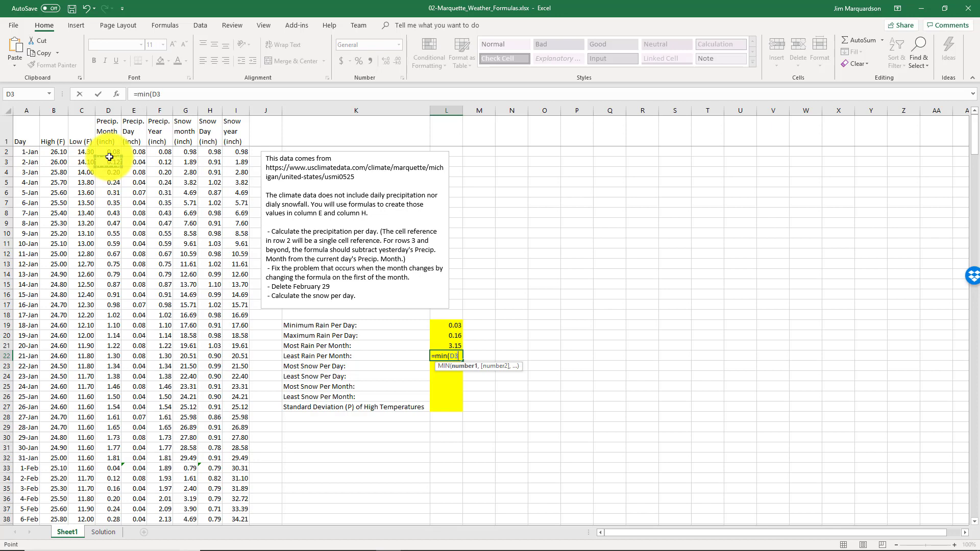
click(111, 152)
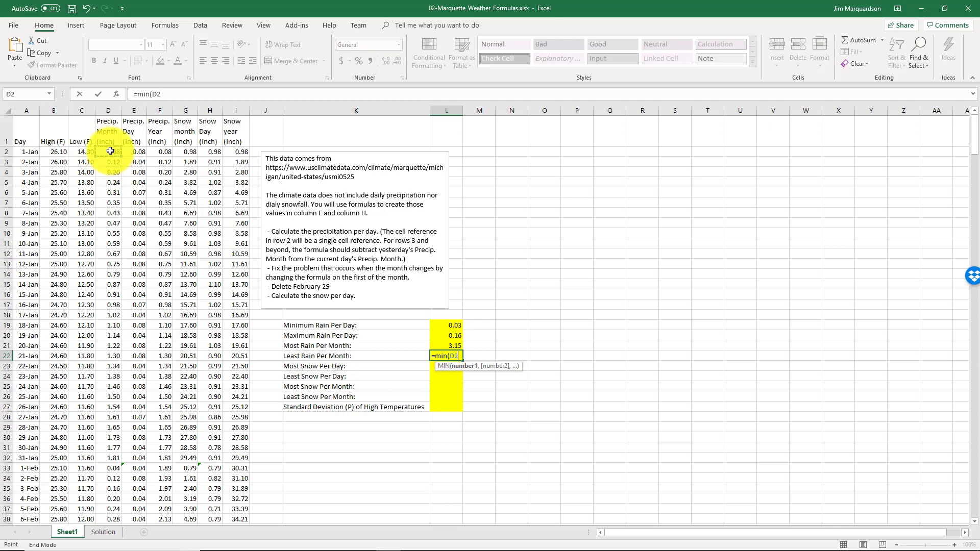
key(ctrl+shift+Down)
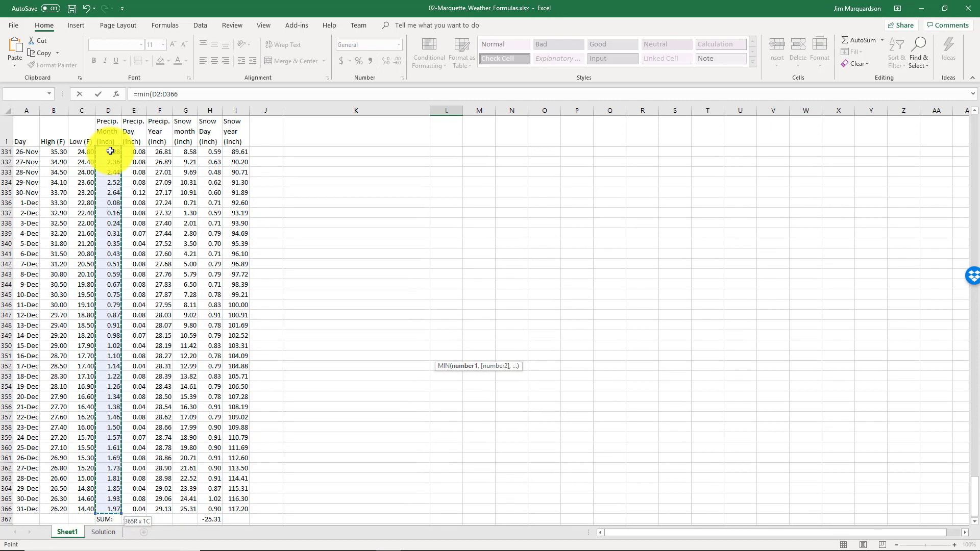
text())
key(shift+Return)
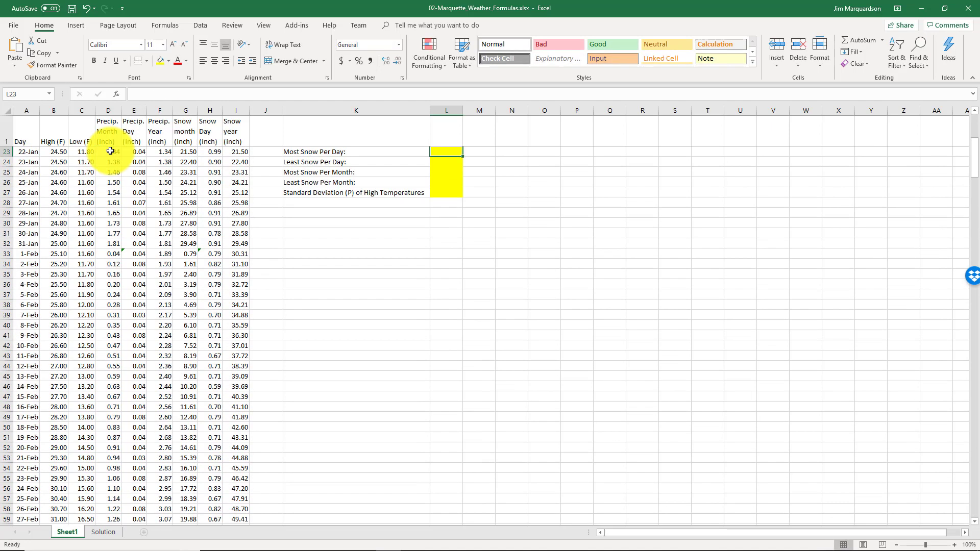
key(Down)
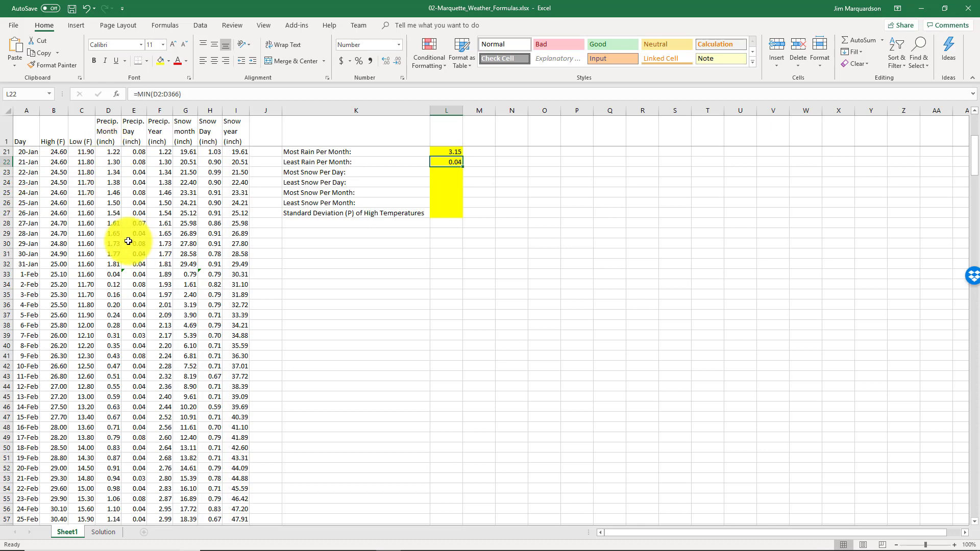
Change the Least Rain Per Month formula in L22 to =MIN(D32,D60,D91,D121,D152,D182,D213,D244,D274,D305,D335,D366), using each month's last day
scroll(329, 212, up, 3)
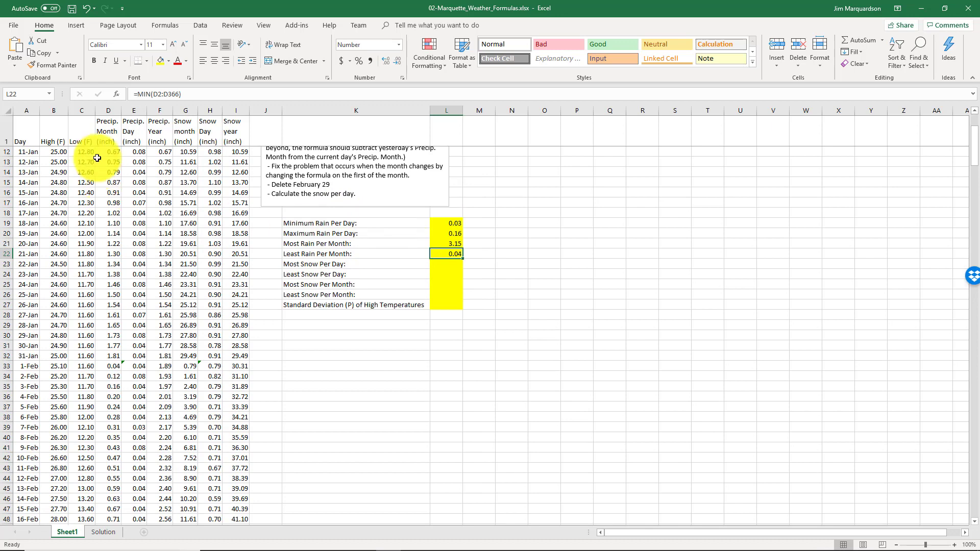
scroll(358, 255, up, 1)
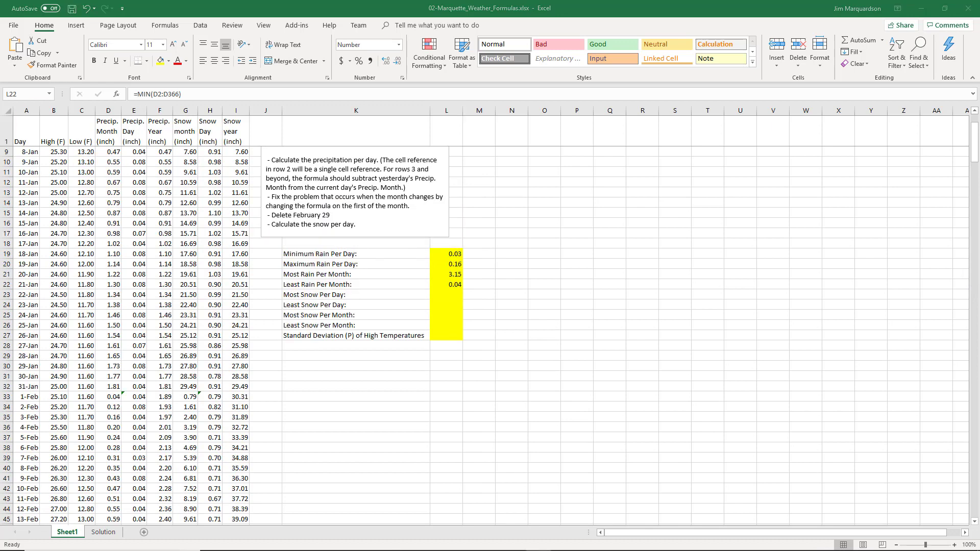
click(447, 282)
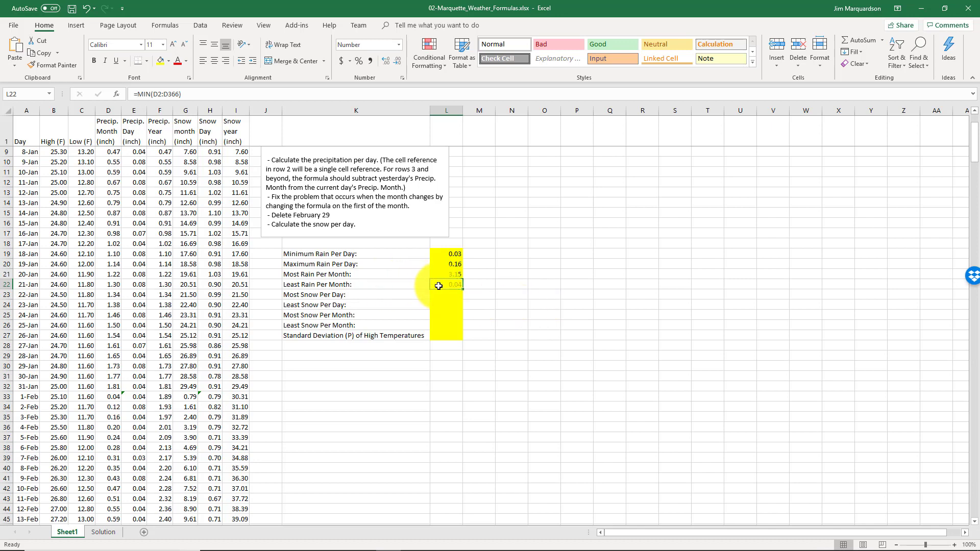
click(227, 95)
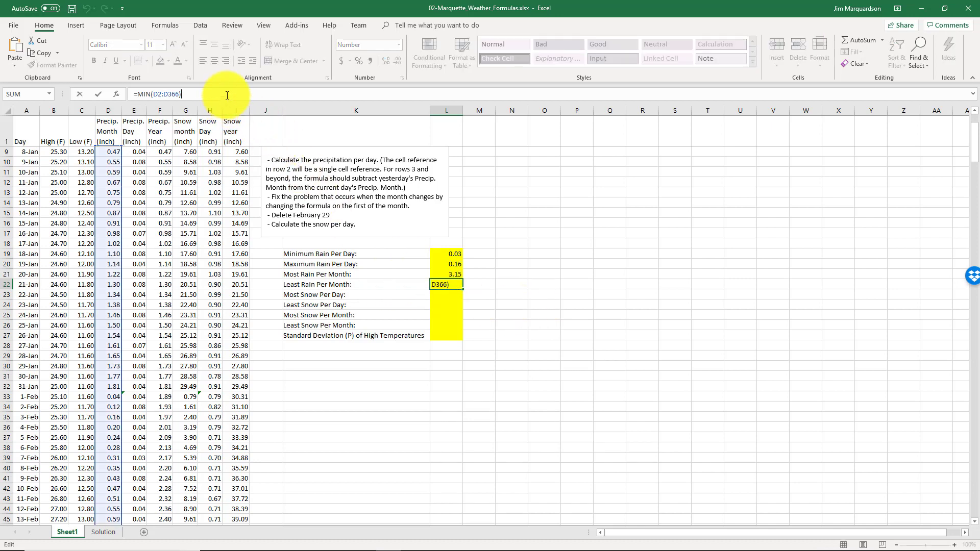
key(shift+Left)
key(shift+Left)
key(shift+Left)
key(shift+Left)
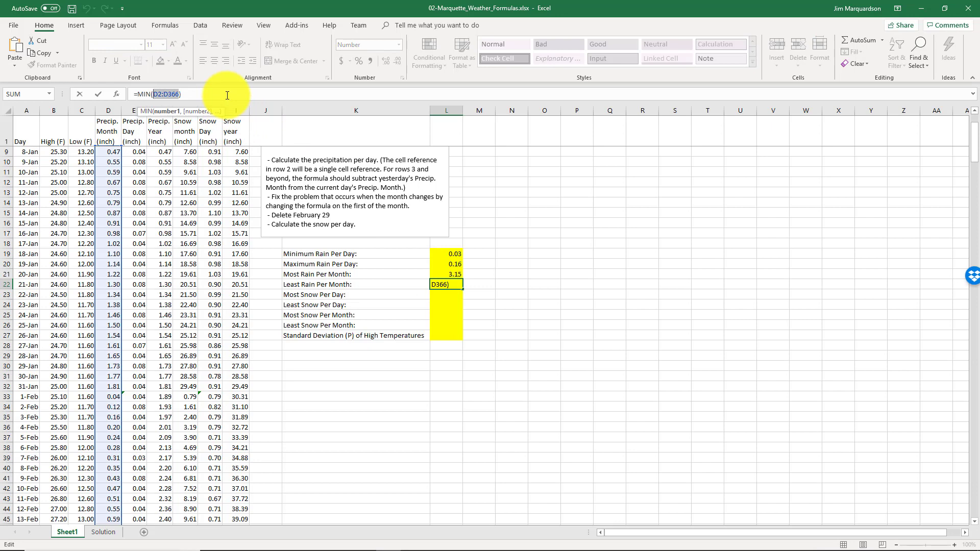
key(BackSpace)
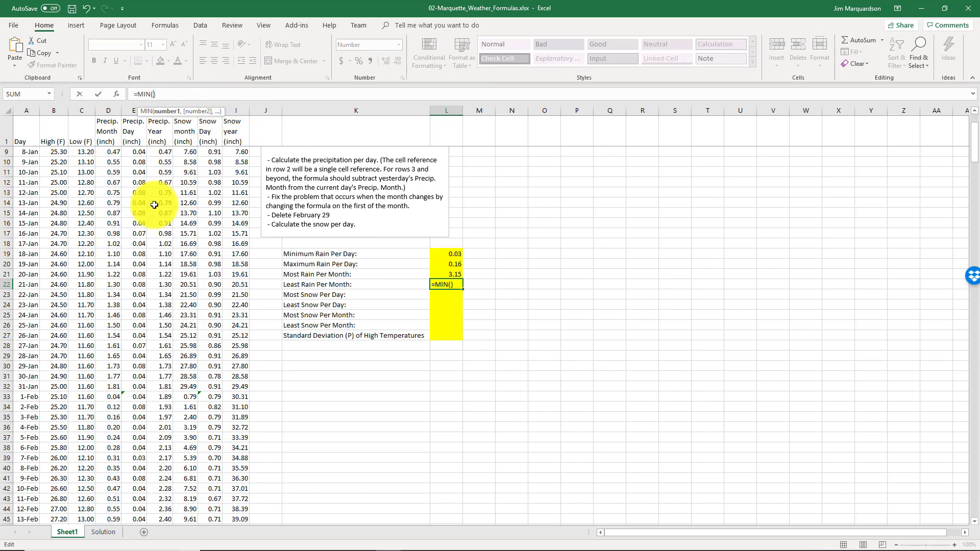
scroll(144, 255, down, 1)
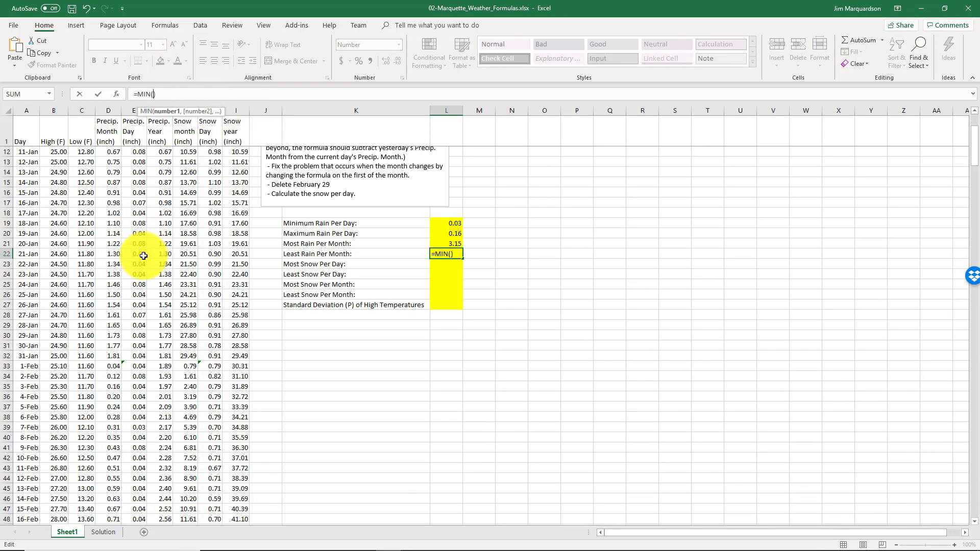
click(117, 358)
scroll(104, 352, down, 1)
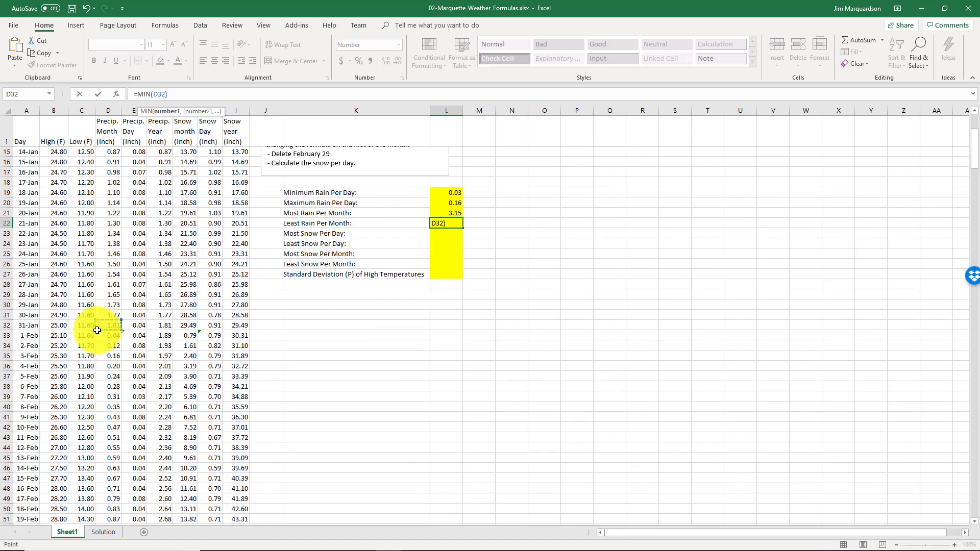
scroll(119, 328, down, 5)
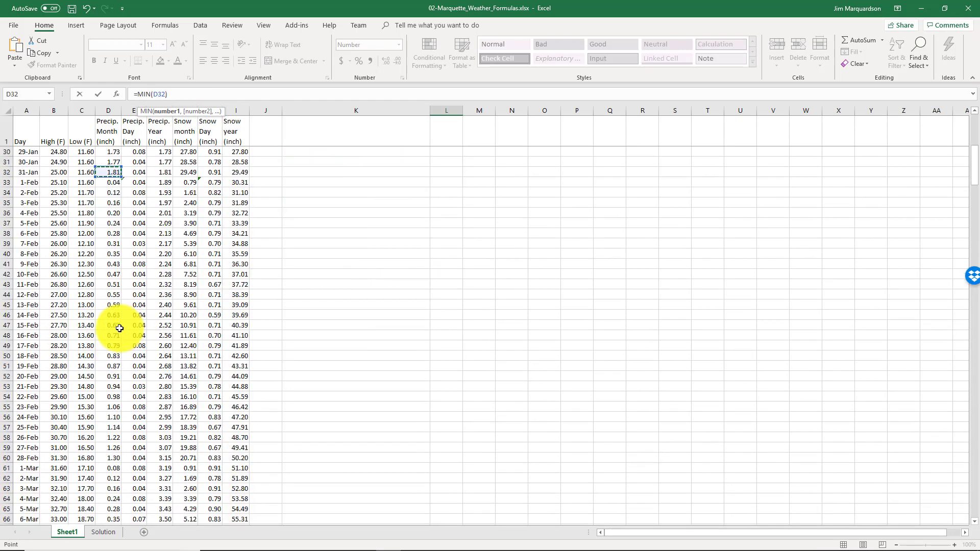
scroll(119, 332, down, 3)
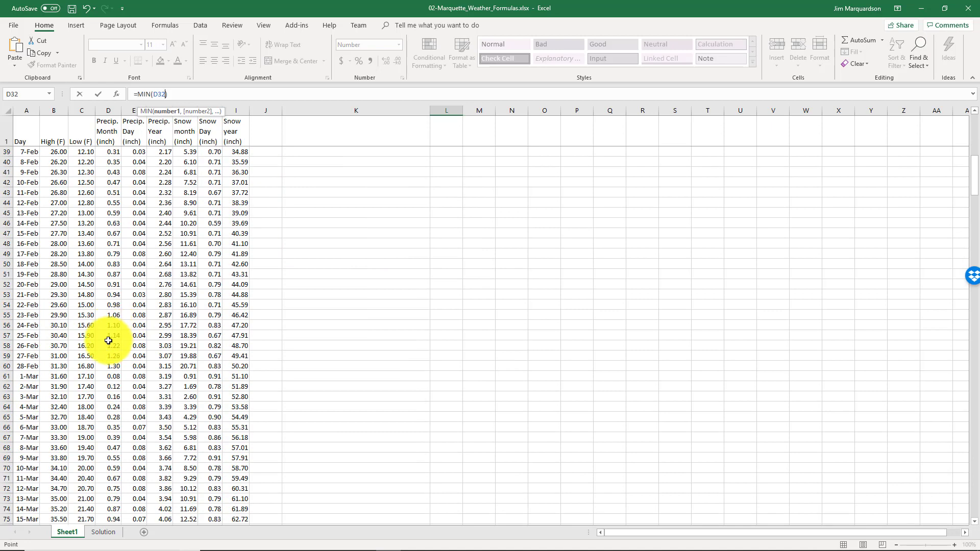
ctrl+click(117, 367)
scroll(118, 367, down, 6)
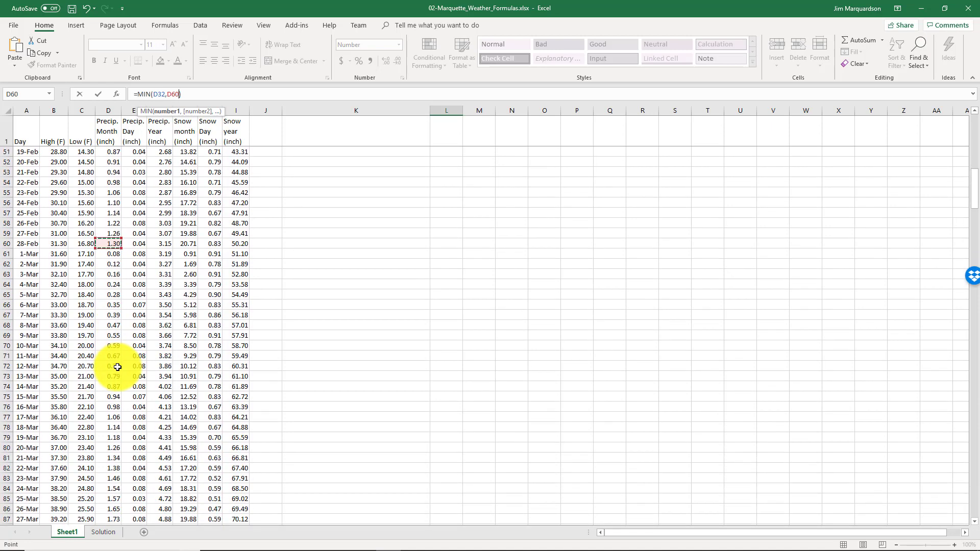
scroll(117, 367, down, 3)
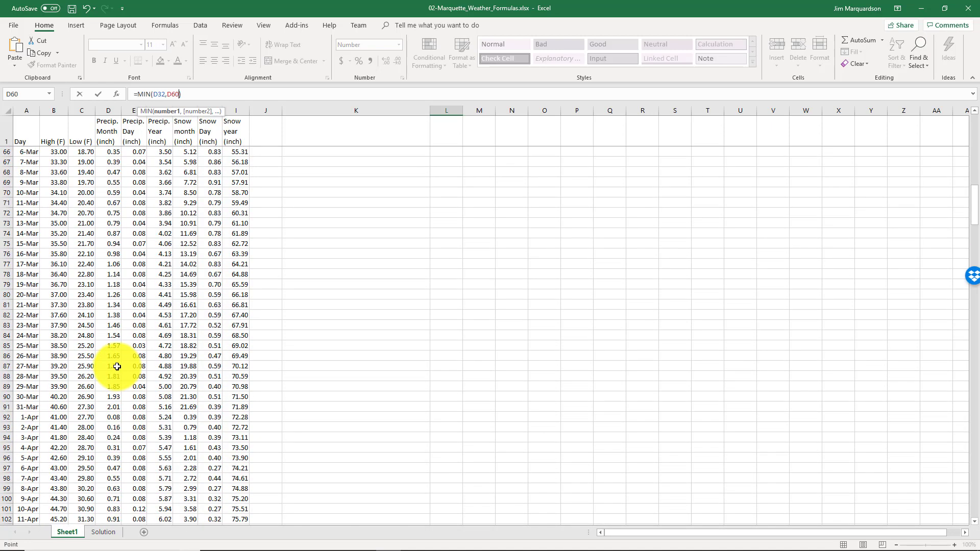
ctrl+click(114, 406)
scroll(115, 388, down, 5)
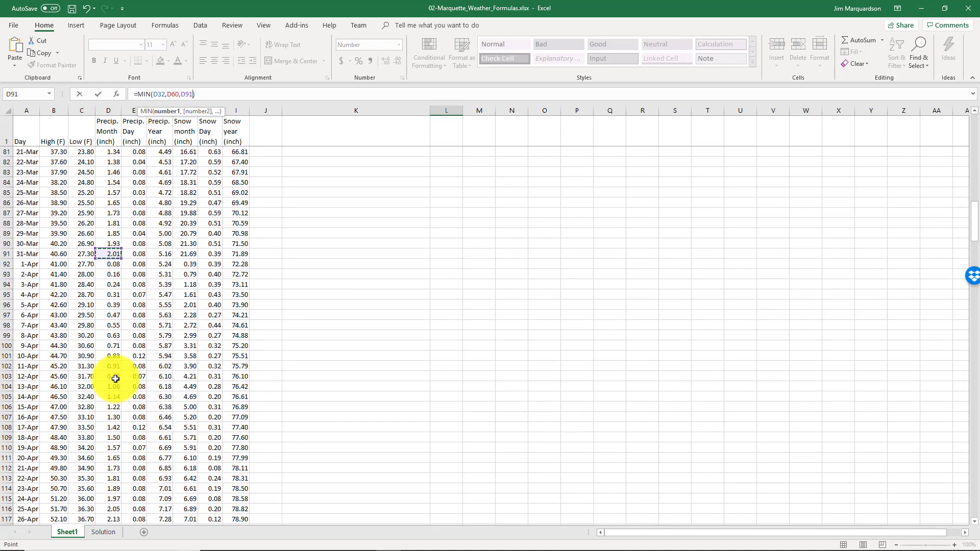
scroll(113, 371, down, 3)
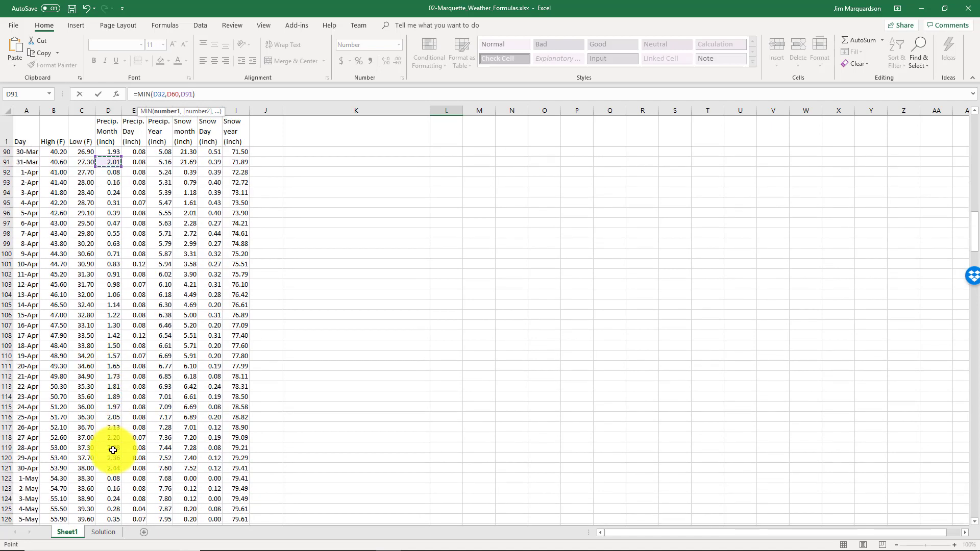
ctrl+click(113, 468)
scroll(115, 449, down, 7)
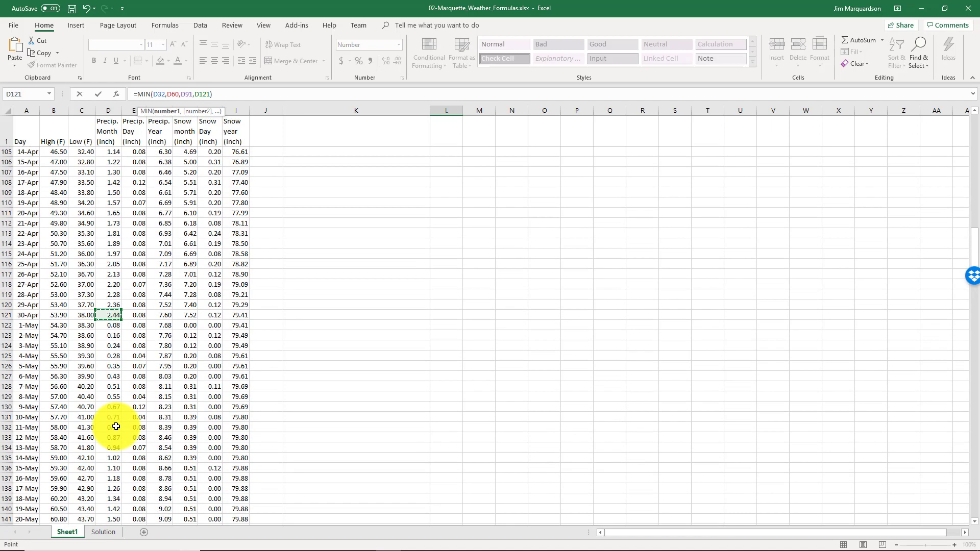
scroll(115, 427, down, 3)
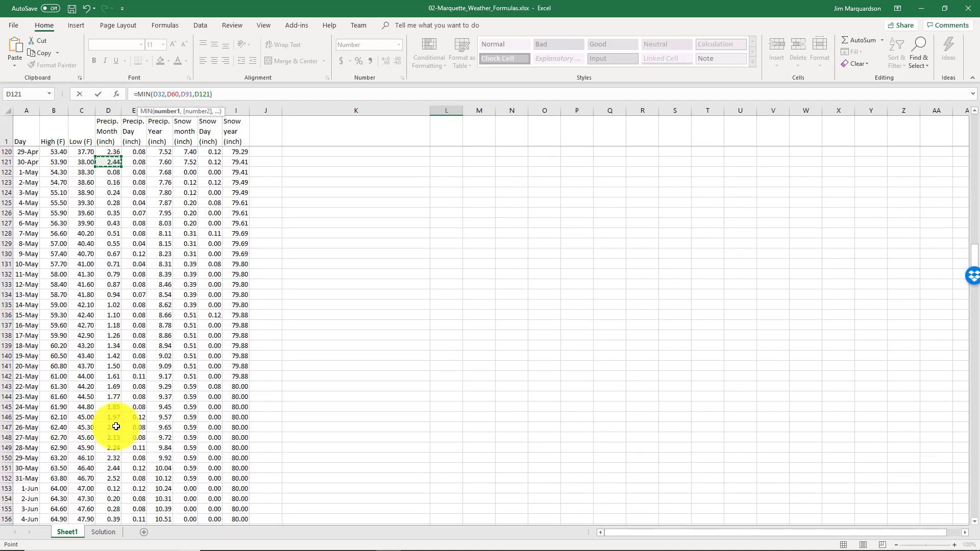
ctrl+click(109, 480)
scroll(111, 405, down, 7)
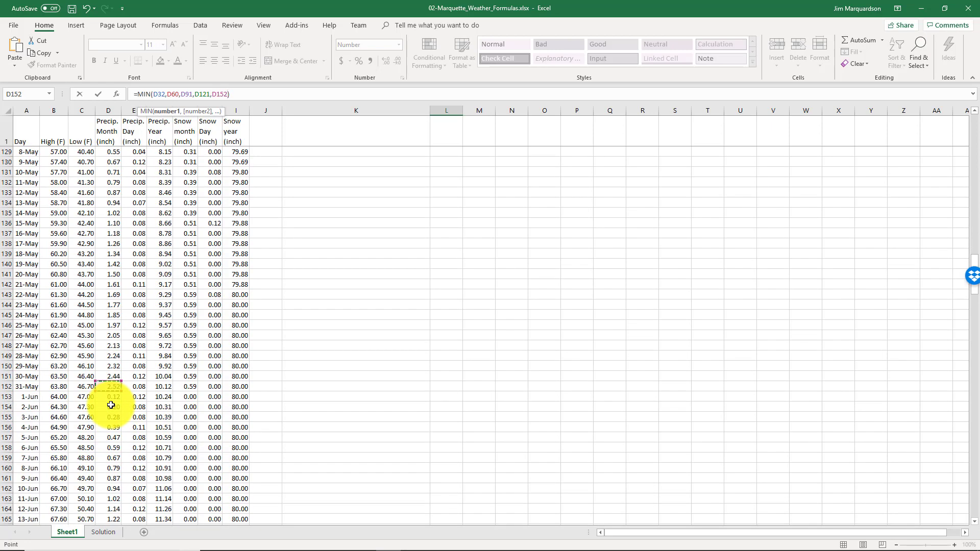
scroll(111, 403, down, 4)
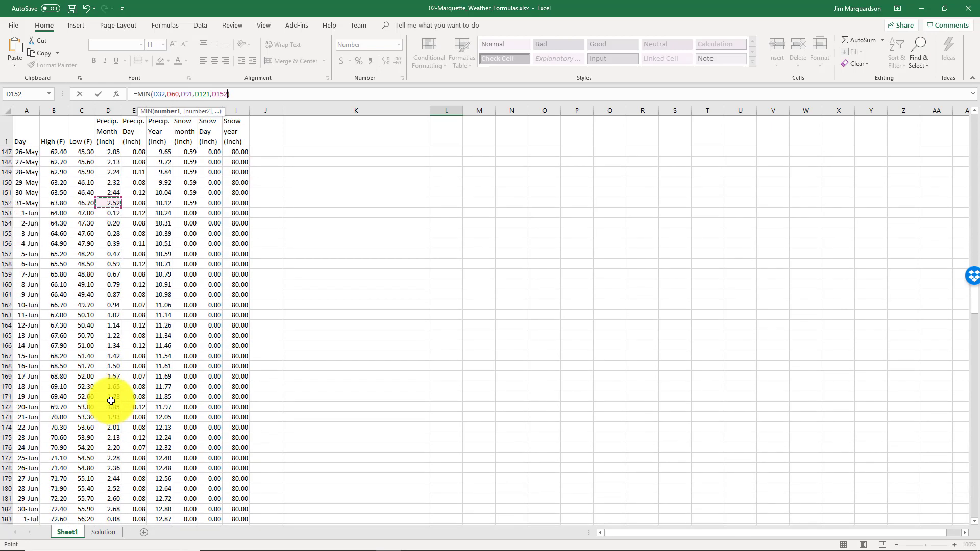
scroll(112, 448, down, 9)
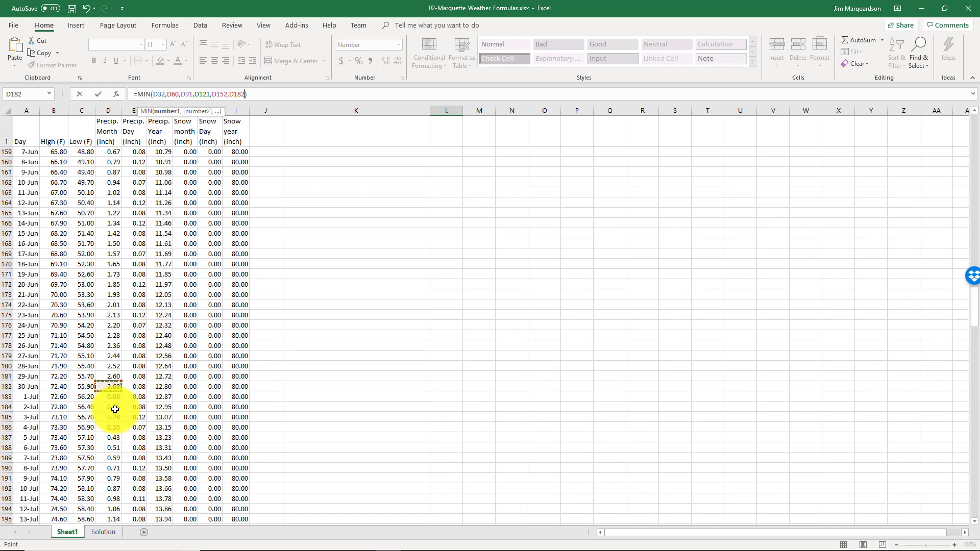
scroll(114, 410, down, 1)
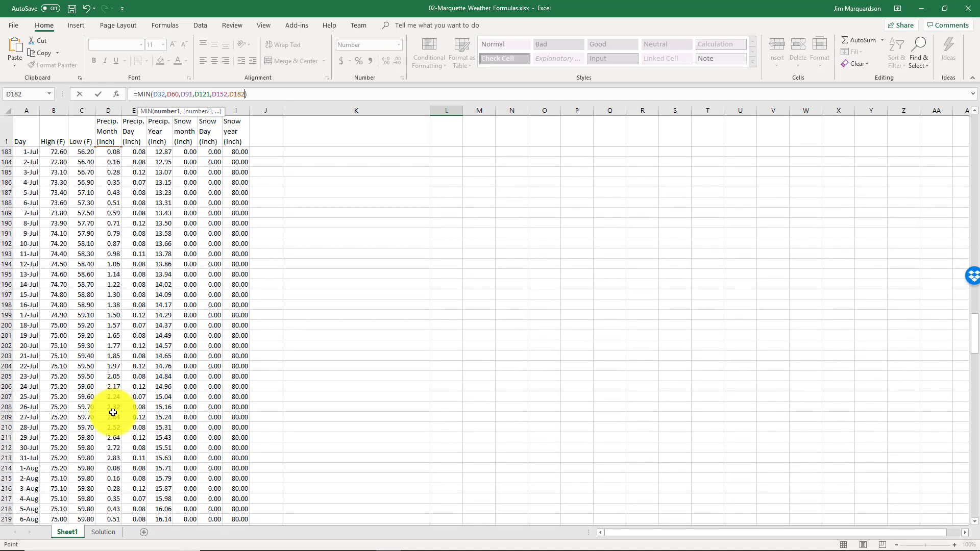
text(,)
click(112, 458)
scroll(111, 439, down, 6)
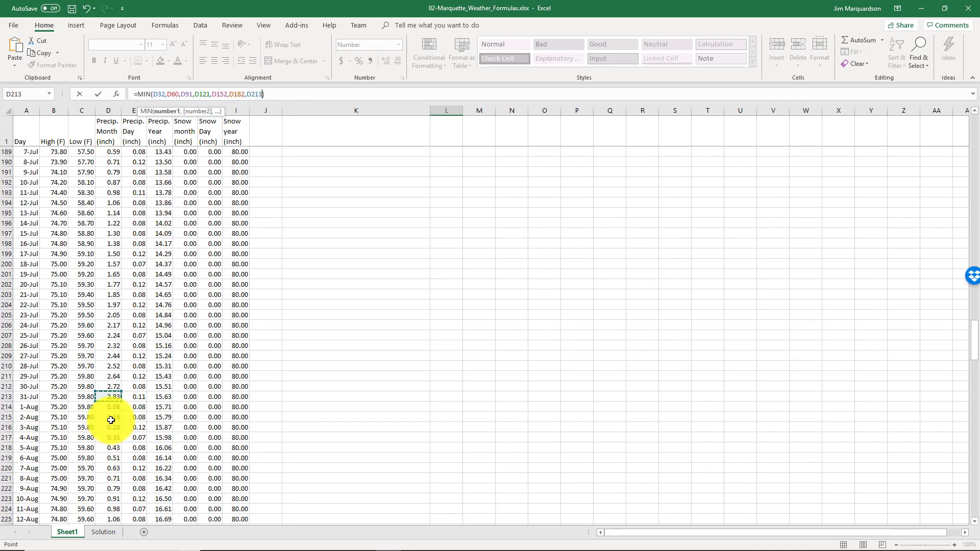
scroll(110, 420, down, 4)
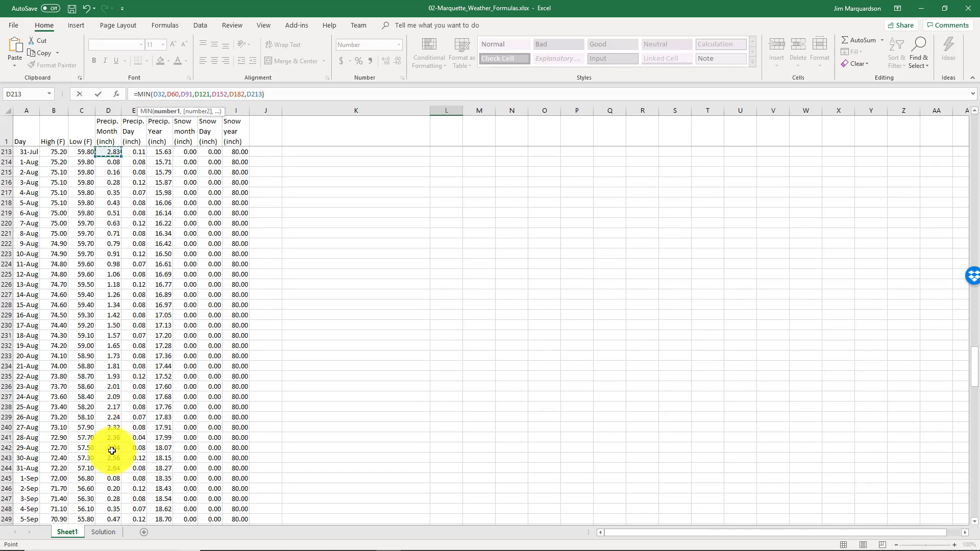
scroll(113, 433, down, 3)
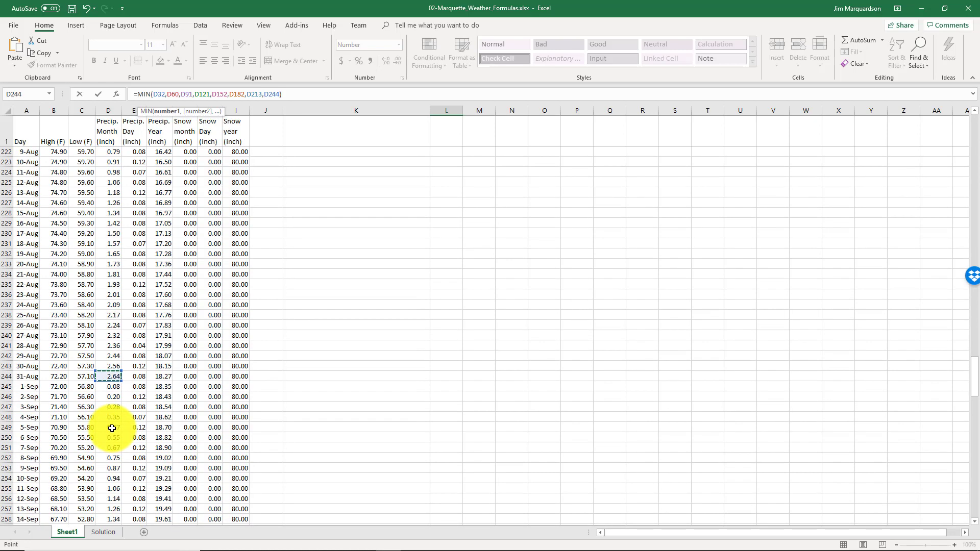
scroll(112, 428, down, 5)
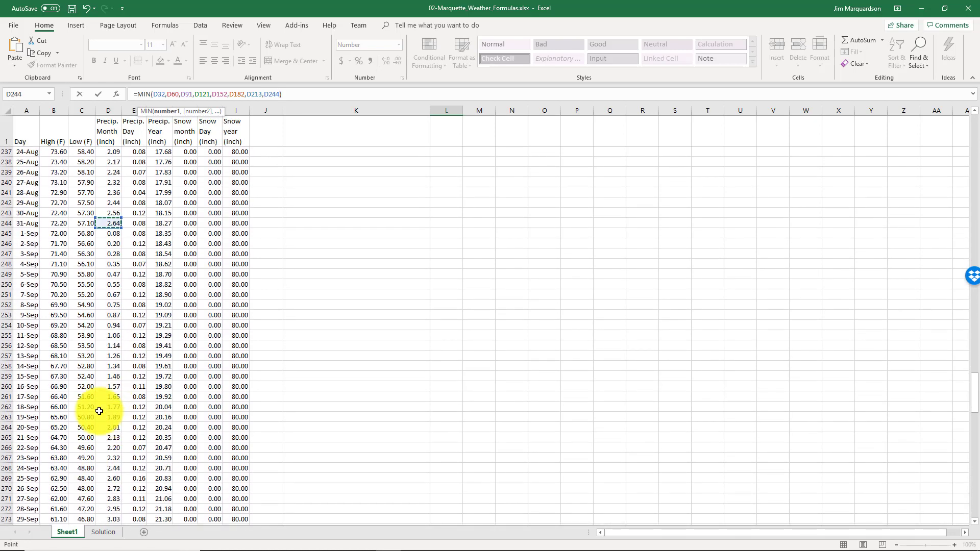
scroll(108, 399, down, 2)
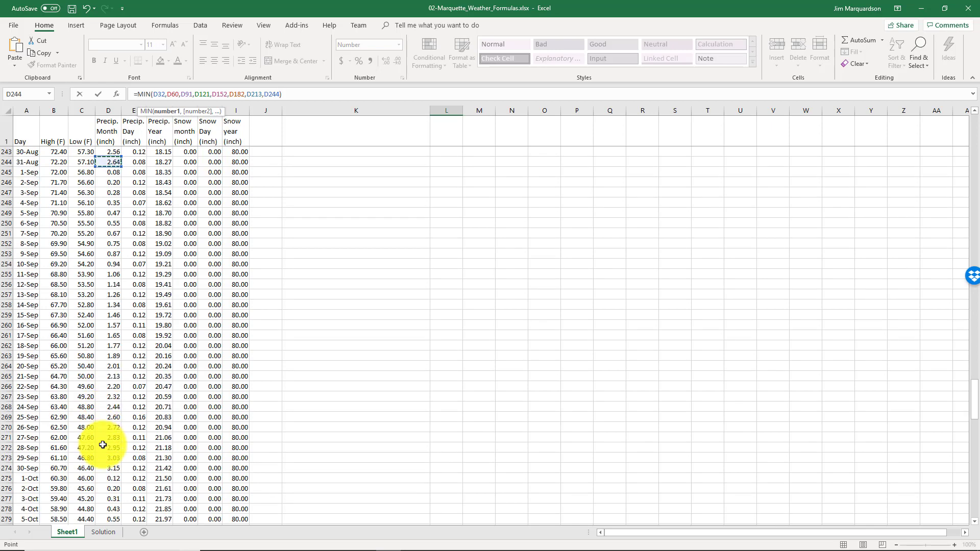
ctrl+click(108, 468)
scroll(108, 455, down, 7)
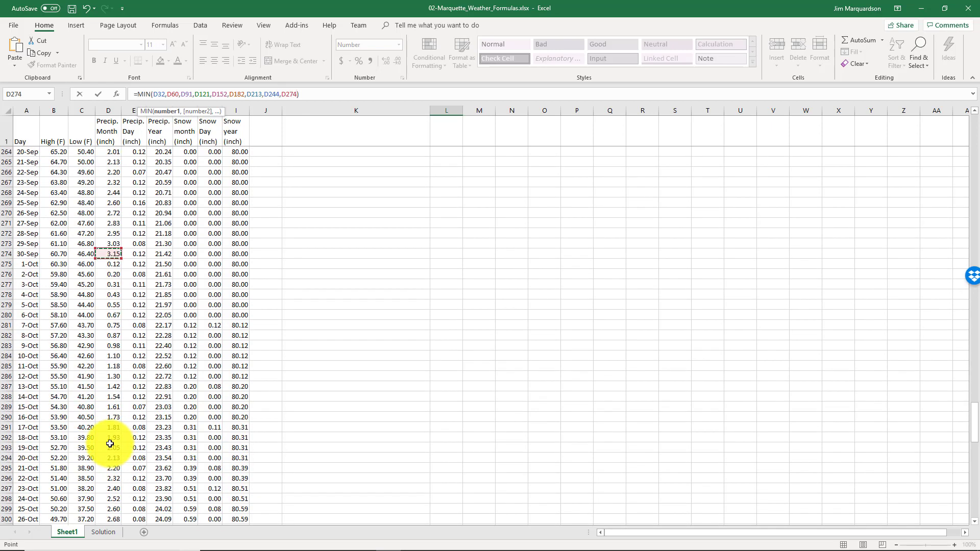
scroll(104, 464, down, 3)
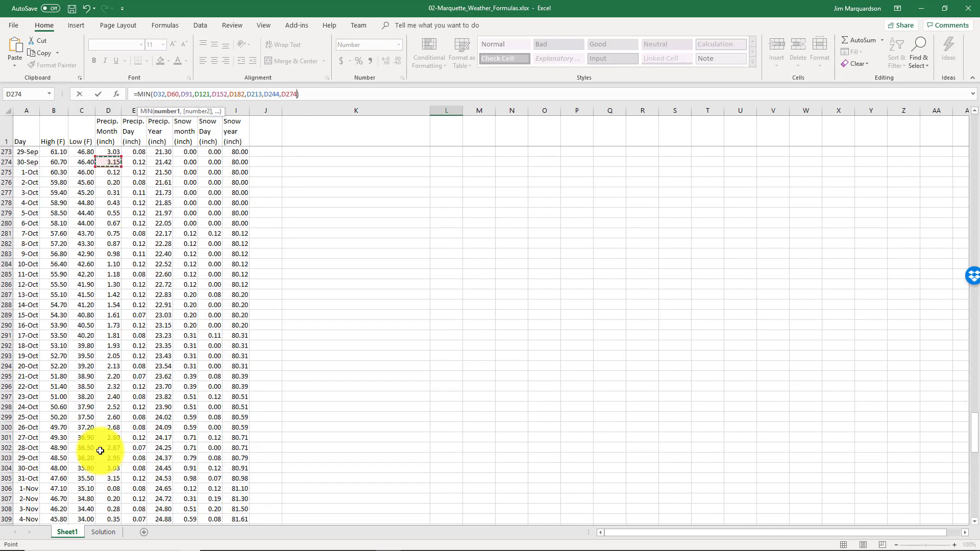
ctrl+click(102, 478)
scroll(104, 459, down, 8)
scroll(104, 437, down, 3)
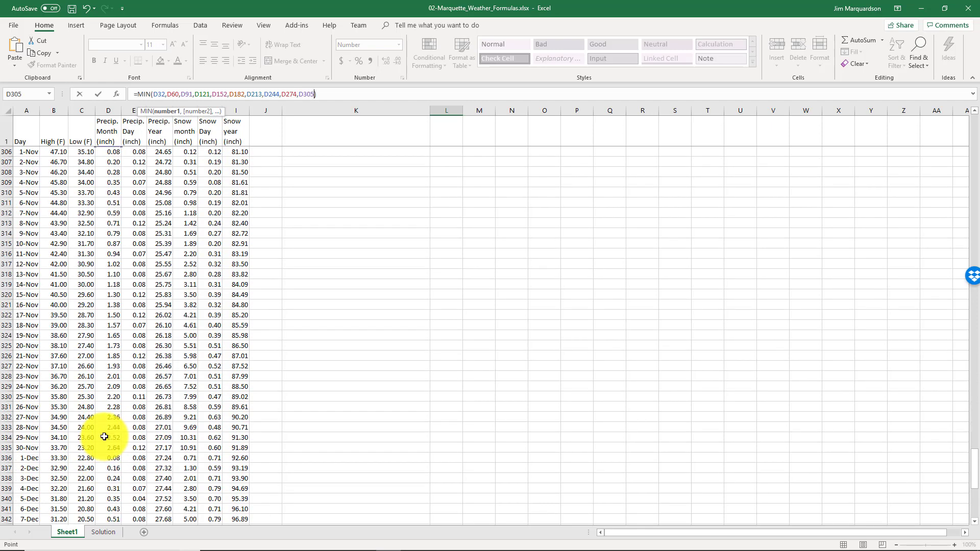
ctrl+click(107, 439)
scroll(109, 440, down, 4)
scroll(111, 441, down, 5)
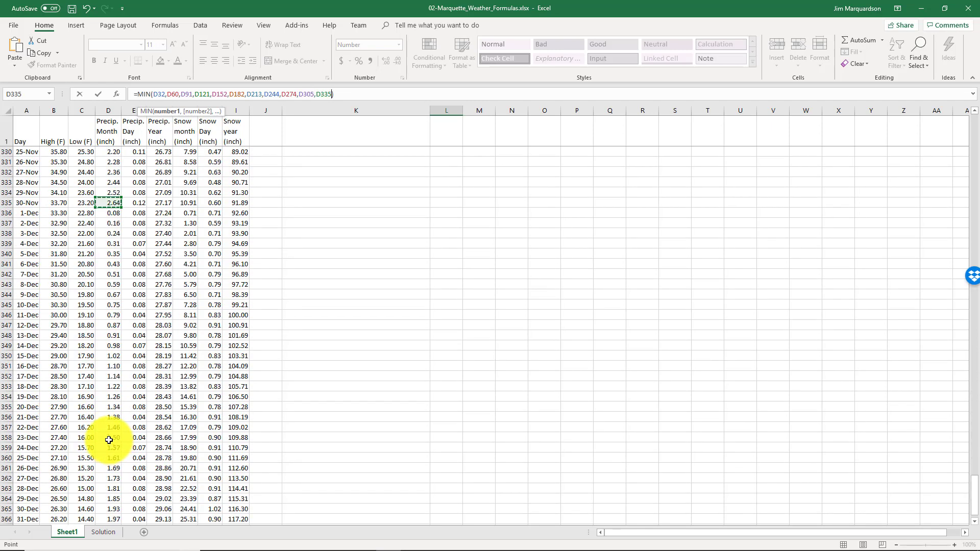
ctrl+click(113, 487)
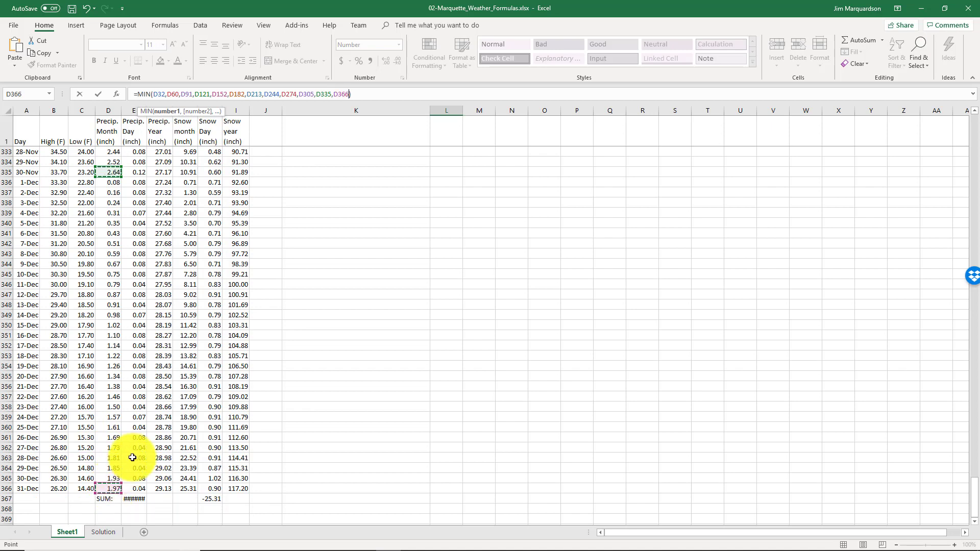
key(Escape)
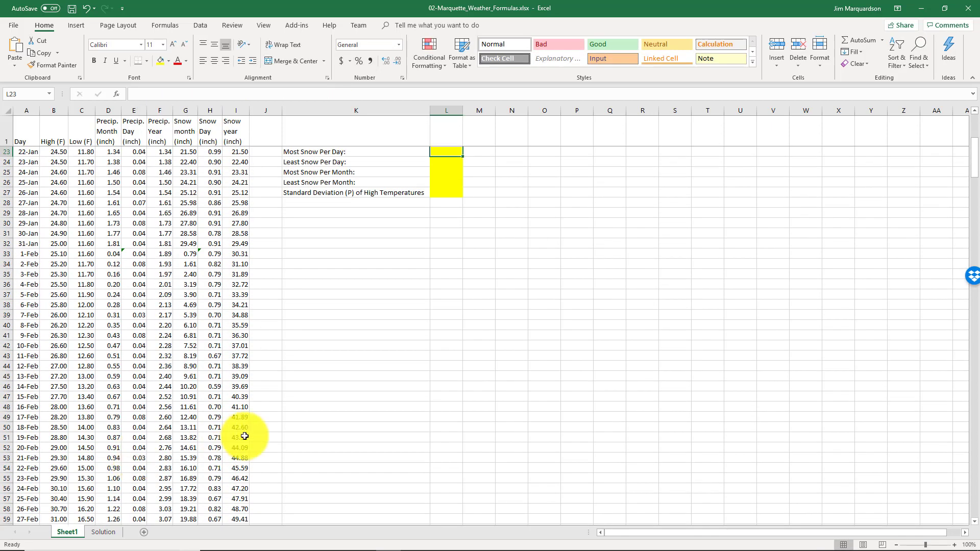
Calculate the Most Snow Per Day in L23 with =MAX(H2:H366)
scroll(255, 428, up, 3)
scroll(259, 426, up, 2)
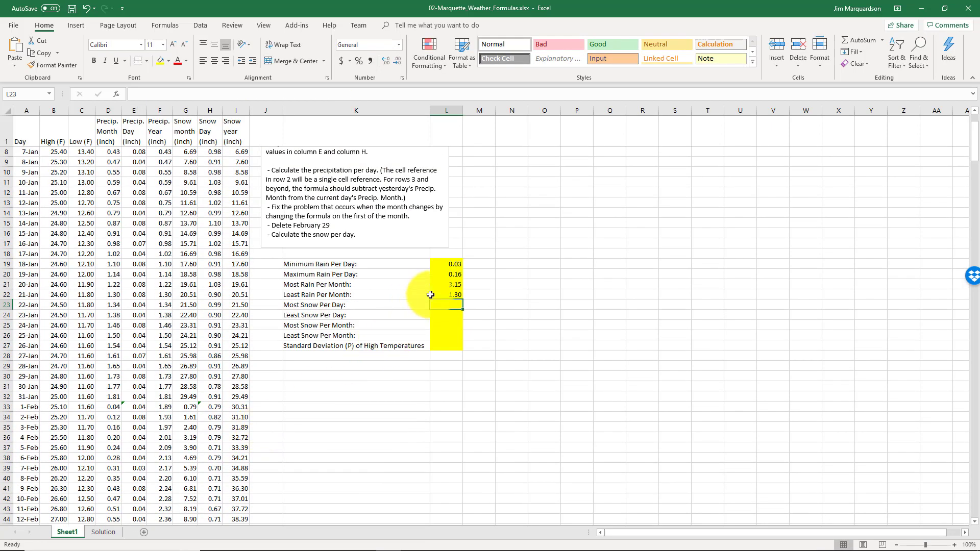
key(Up)
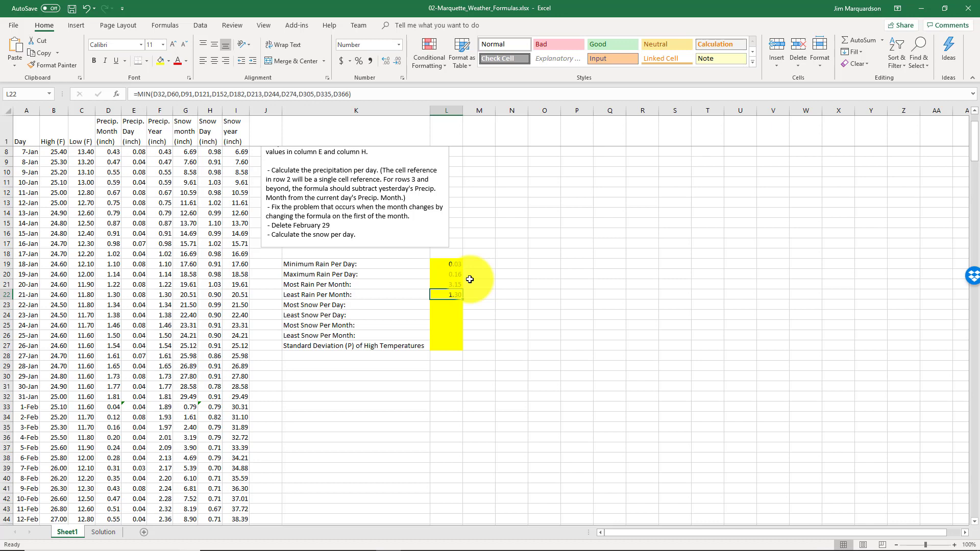
click(444, 305)
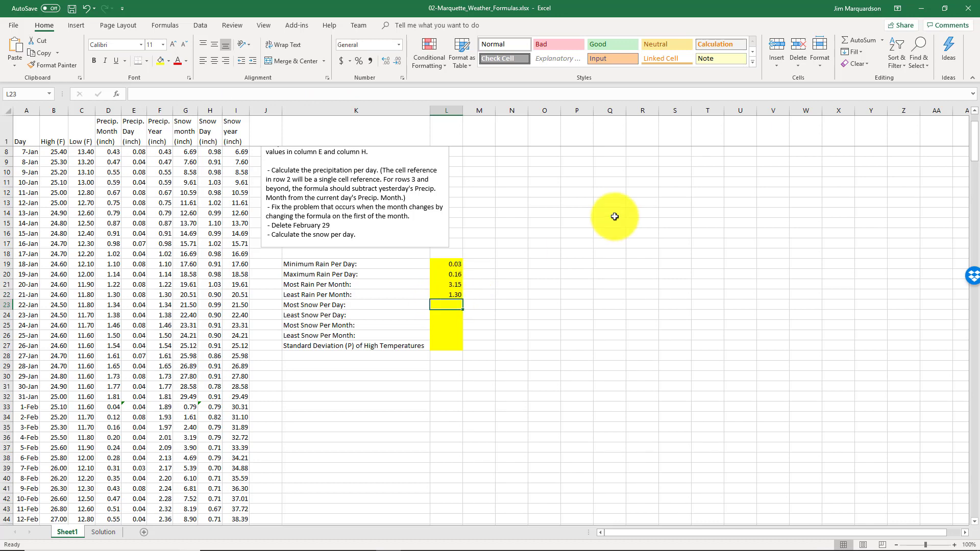
text(=max()
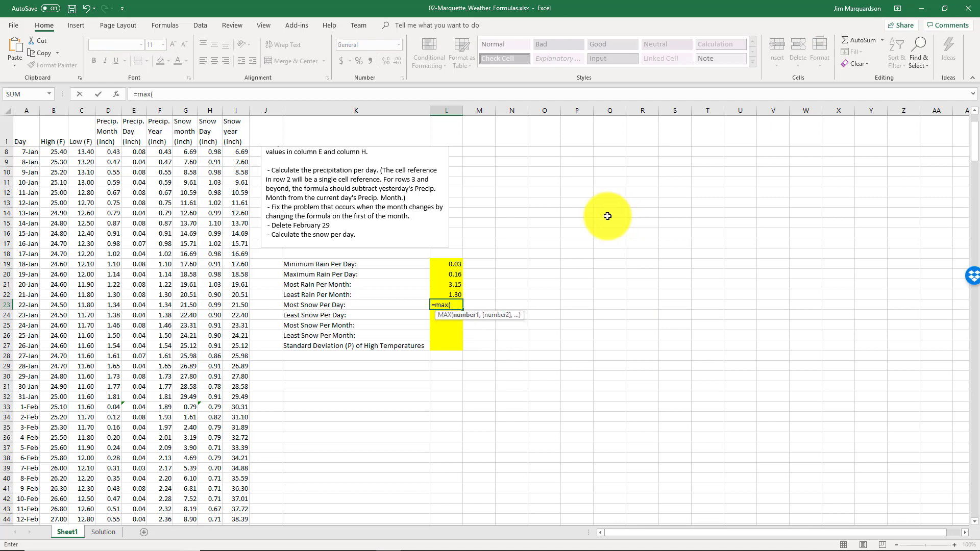
click(206, 152)
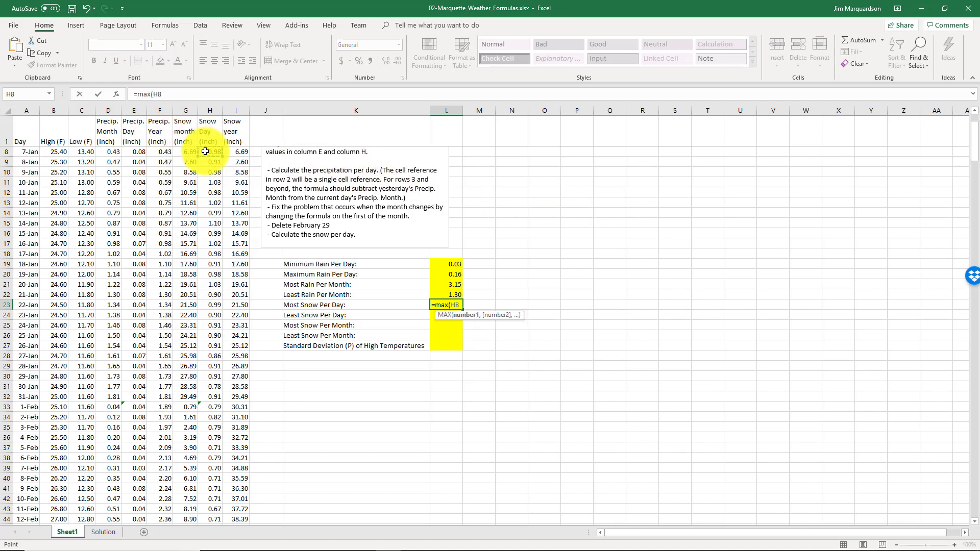
scroll(205, 152, up, 2)
click(214, 152)
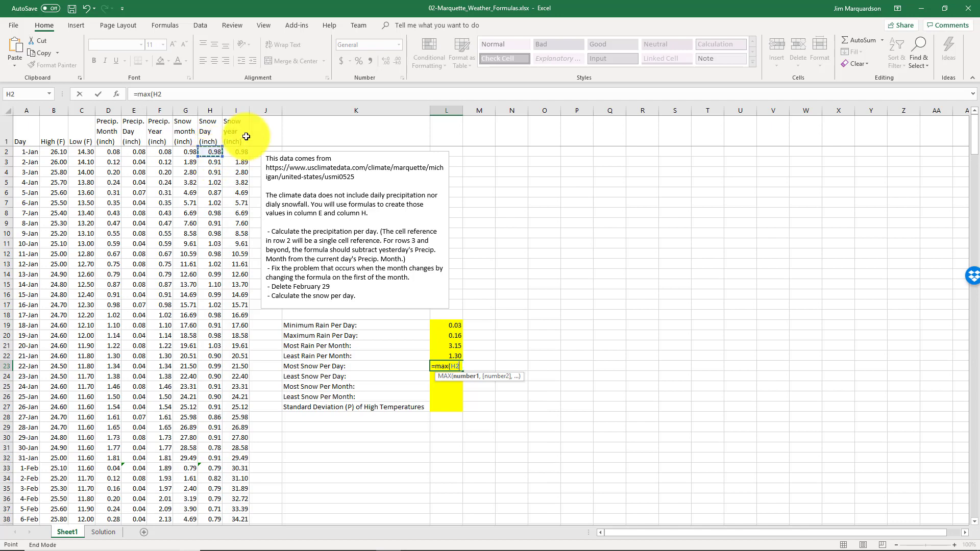
key(ctrl+shift+Down)
key(shift+Up)
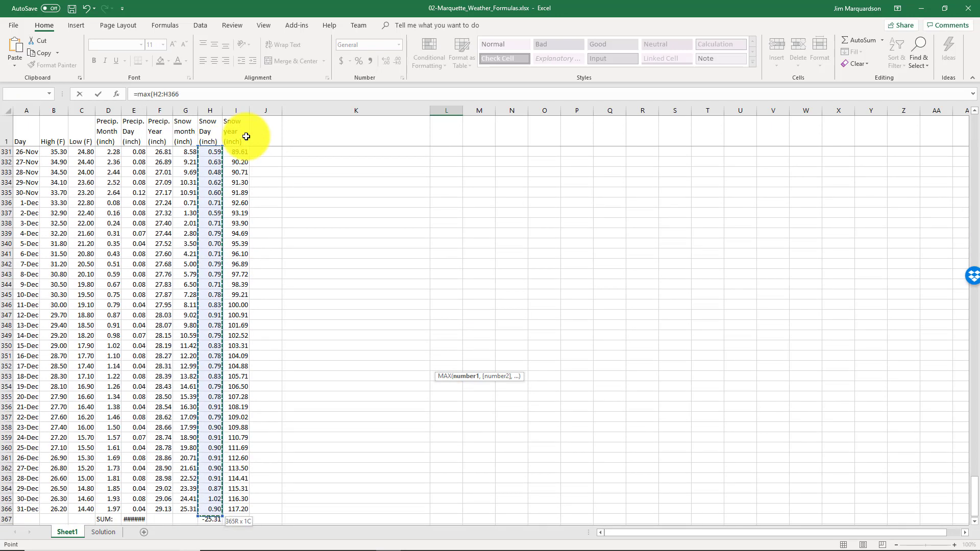
key(Return)
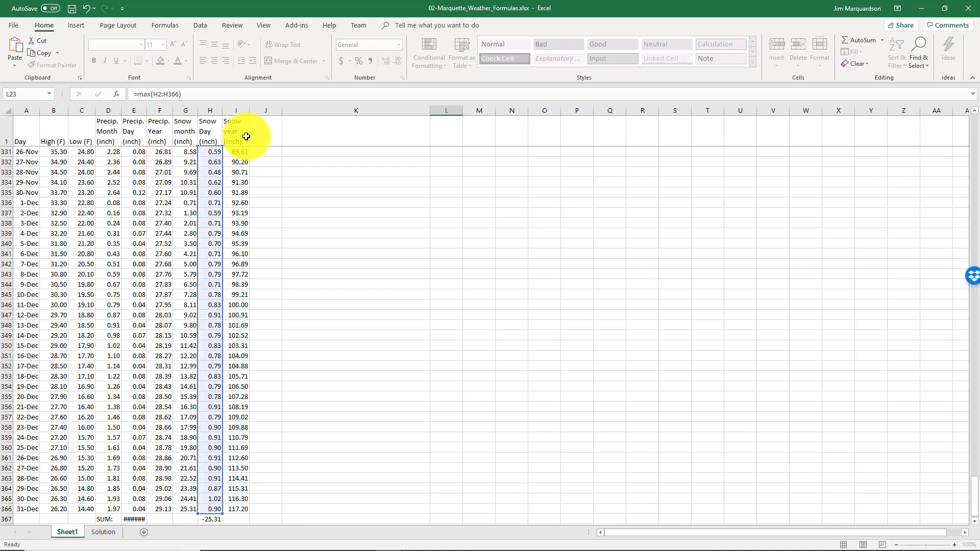
Calculate the Least Snow Per Day in L24 with =MIN(H22:H366)
key(Up)
key(Up)
key(Down)
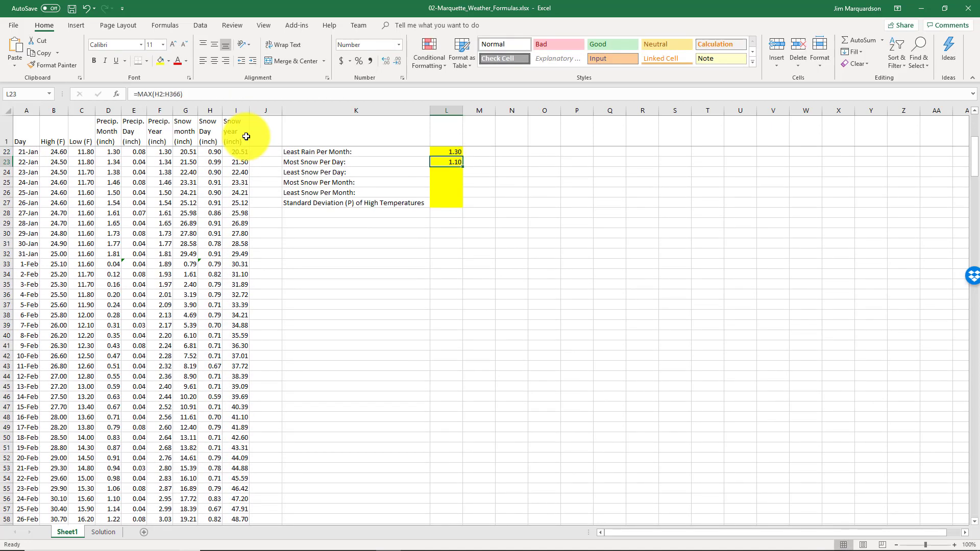
key(Down)
text(=min()
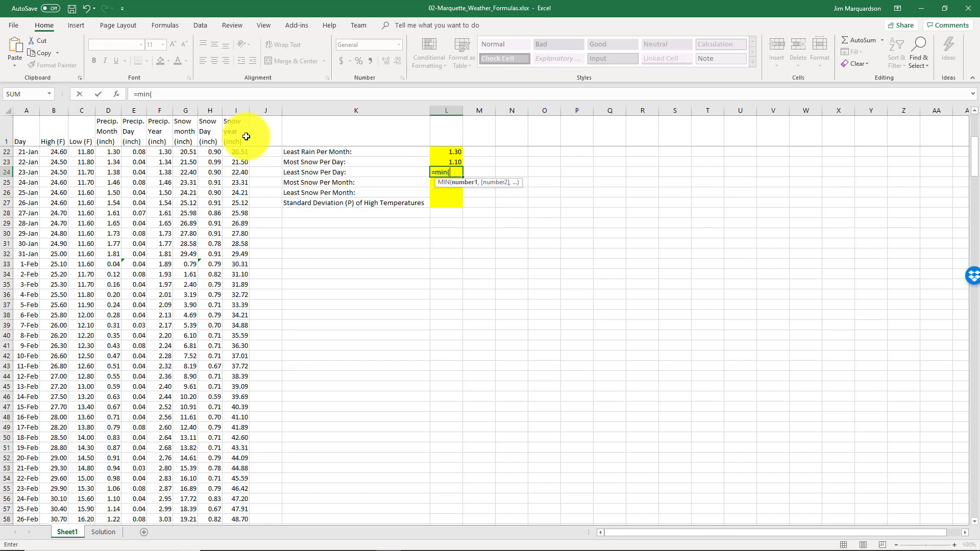
click(213, 152)
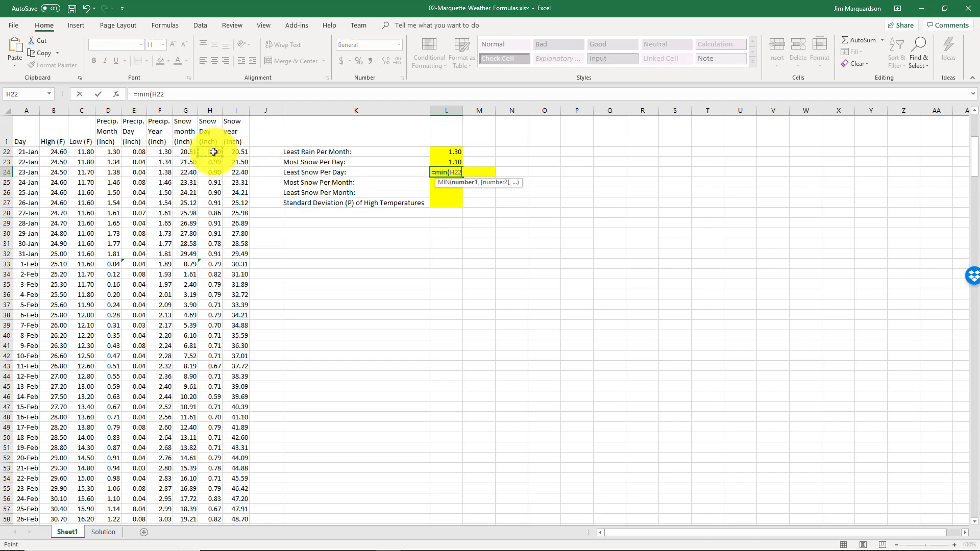
key(ctrl+shift+Down)
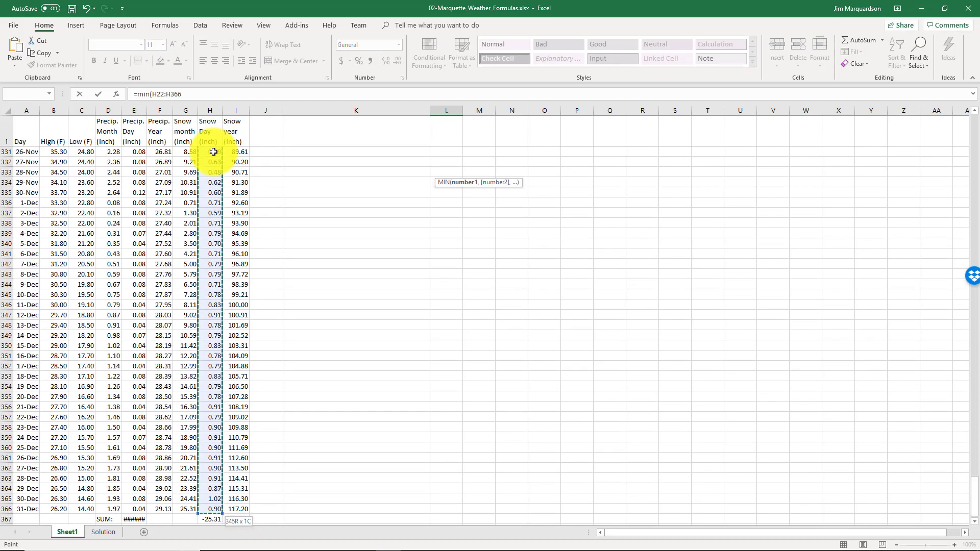
key(ctrl+Return)
key(Down)
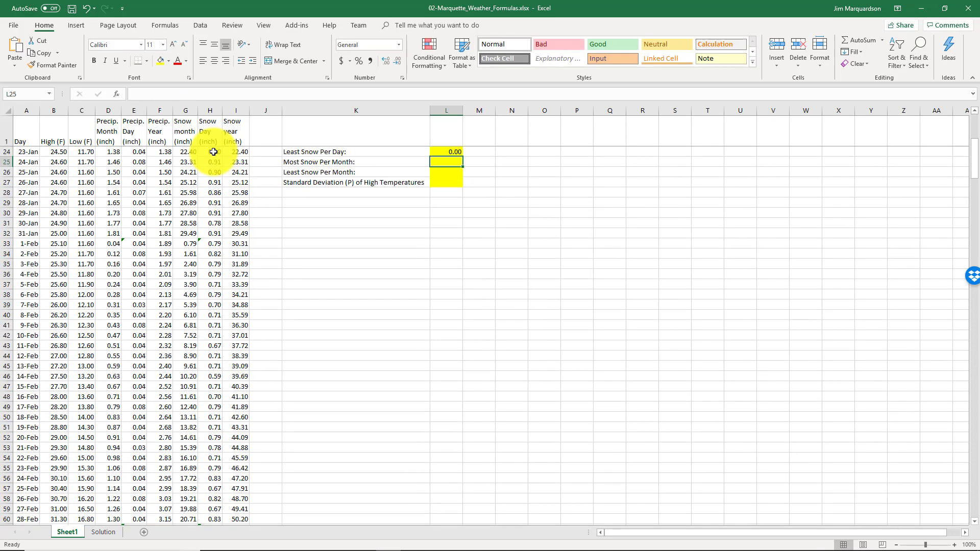
Calculate the Most Snow Per Month in L25 with =MAX(G2:G366)
text(=max()
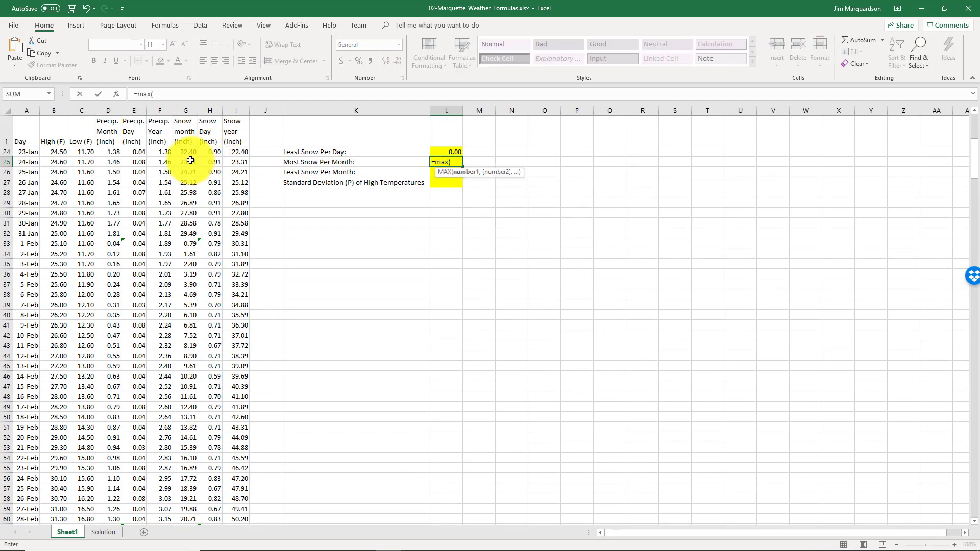
scroll(191, 162, up, 7)
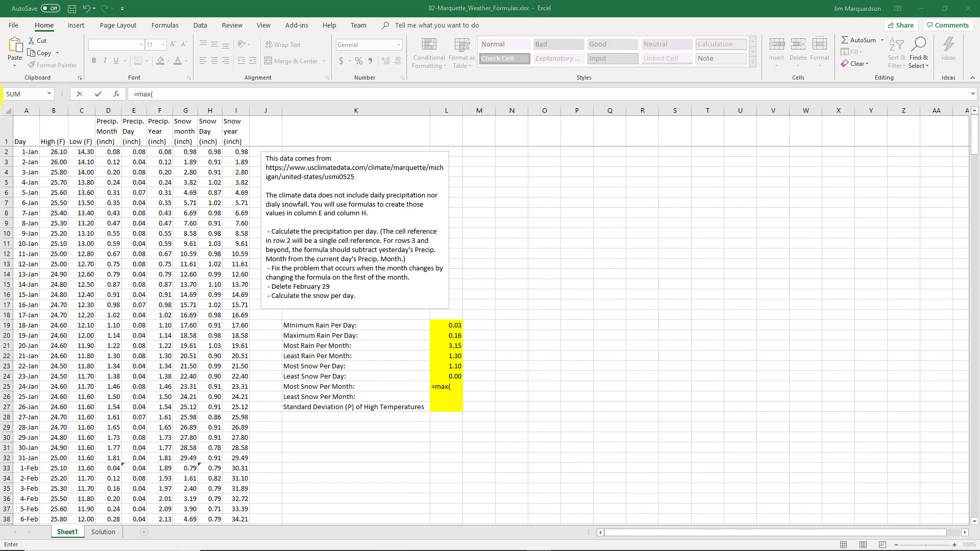
click(232, 224)
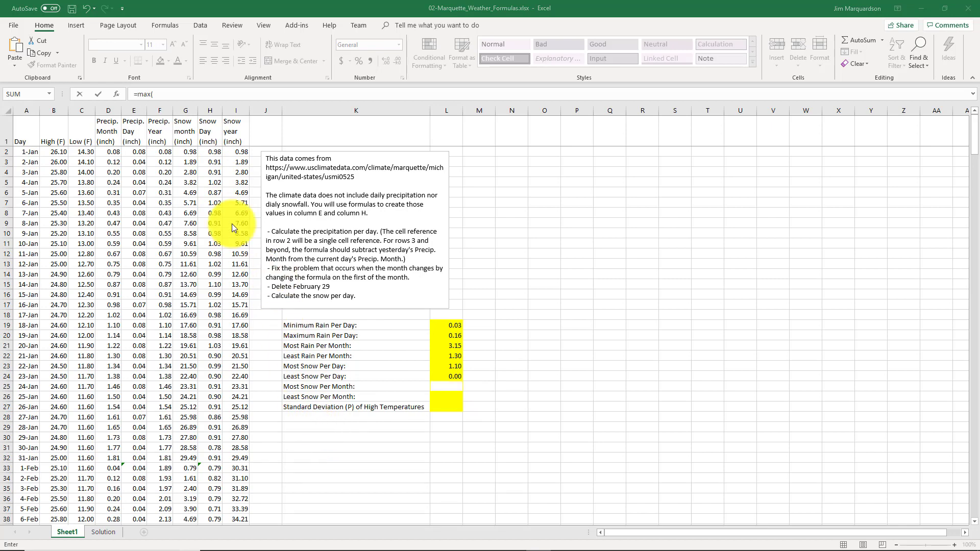
click(193, 151)
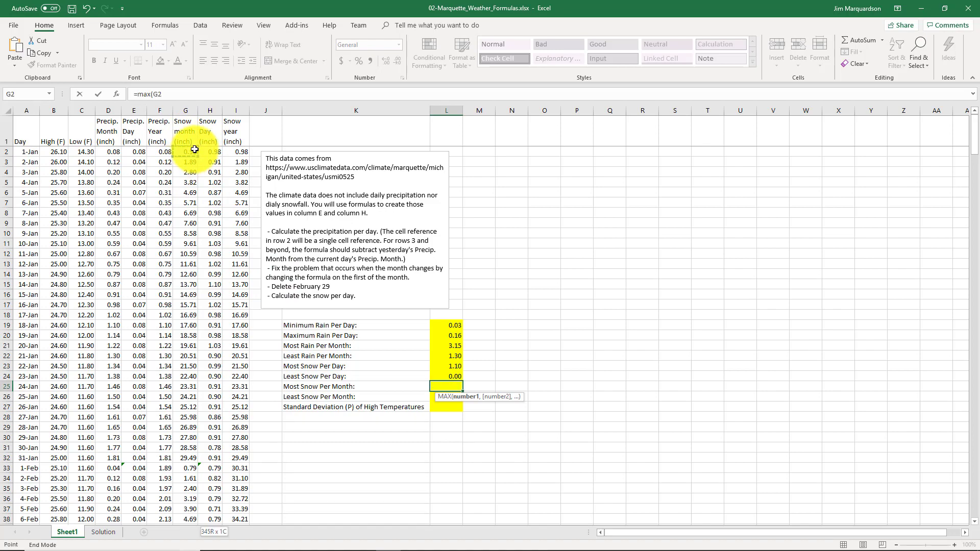
key(ctrl+shift+Down)
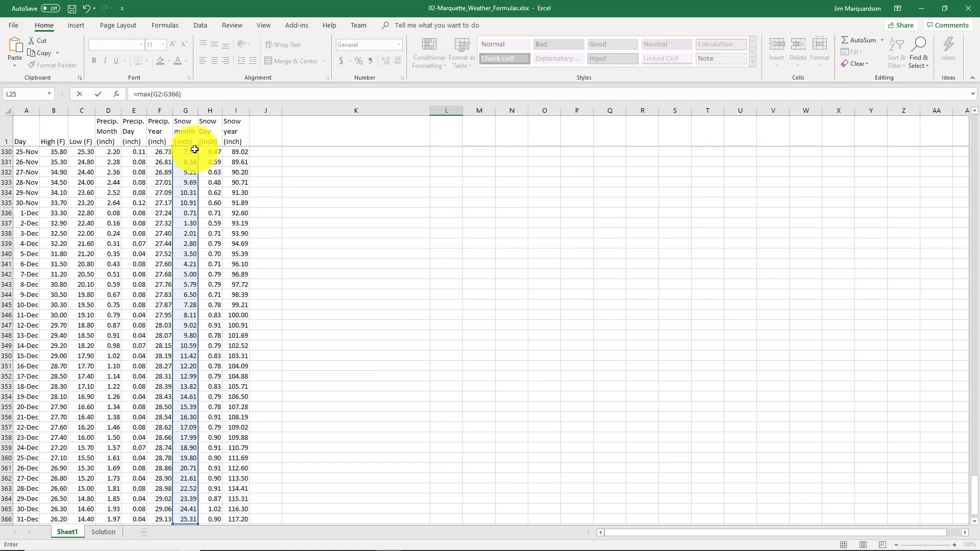
key(Return)
key(Up)
key(Up)
key(Up)
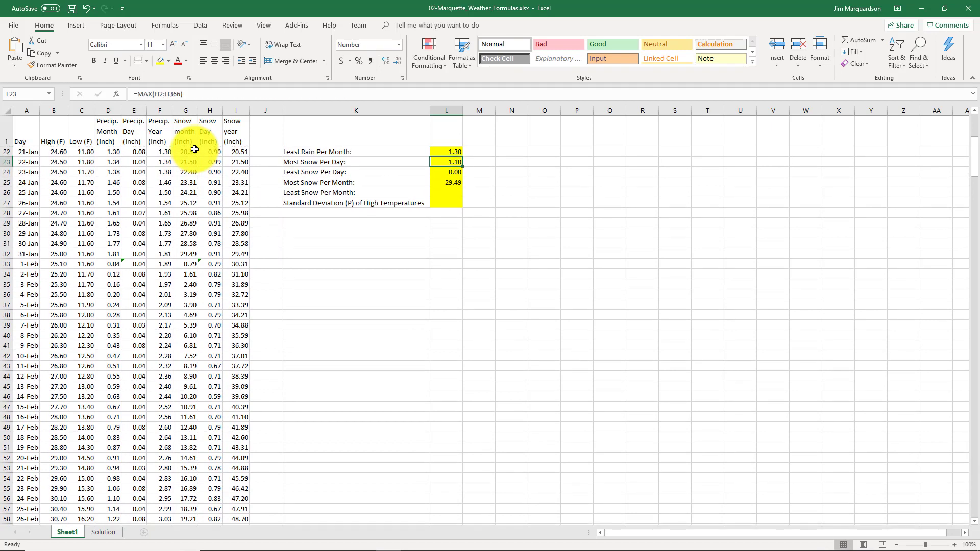
Copy the Least Rain Per Month formula from L22 and paste it into L26 for Least Snow Per Month
key(Down)
key(Down)
key(Down)
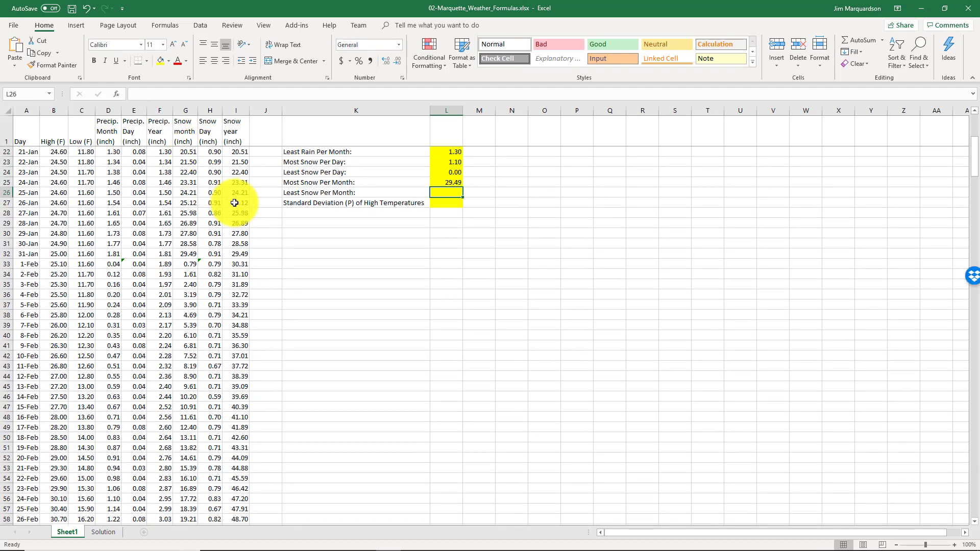
scroll(332, 201, up, 3)
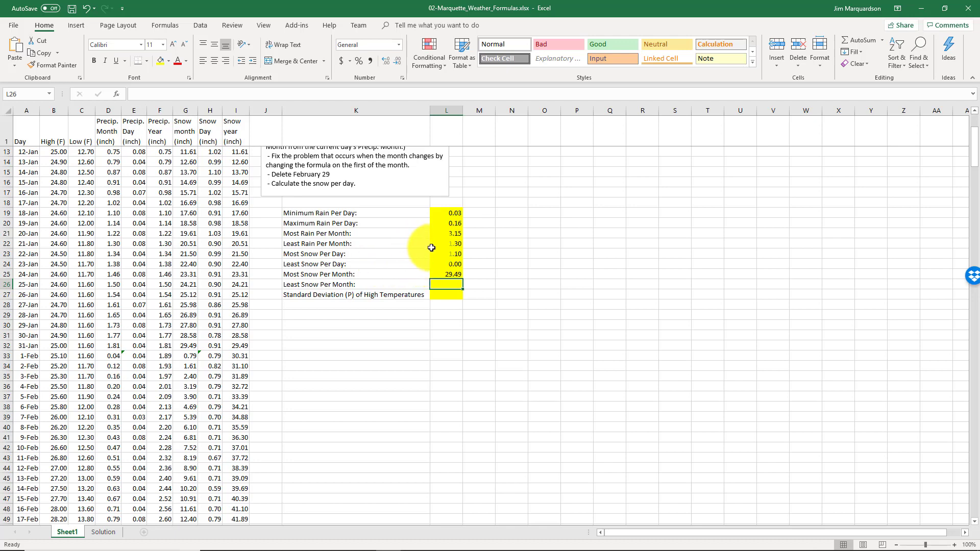
click(447, 245)
click(373, 97)
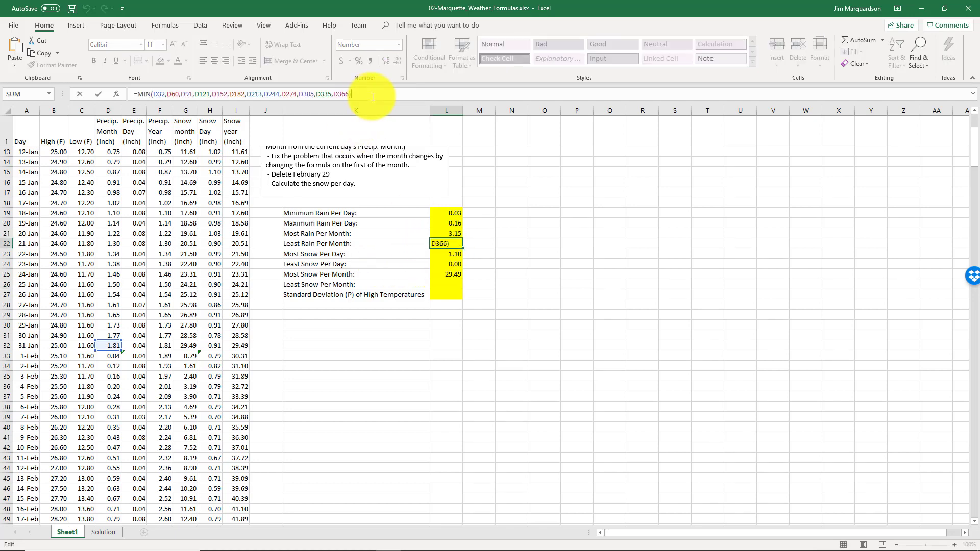
key(shift+Home)
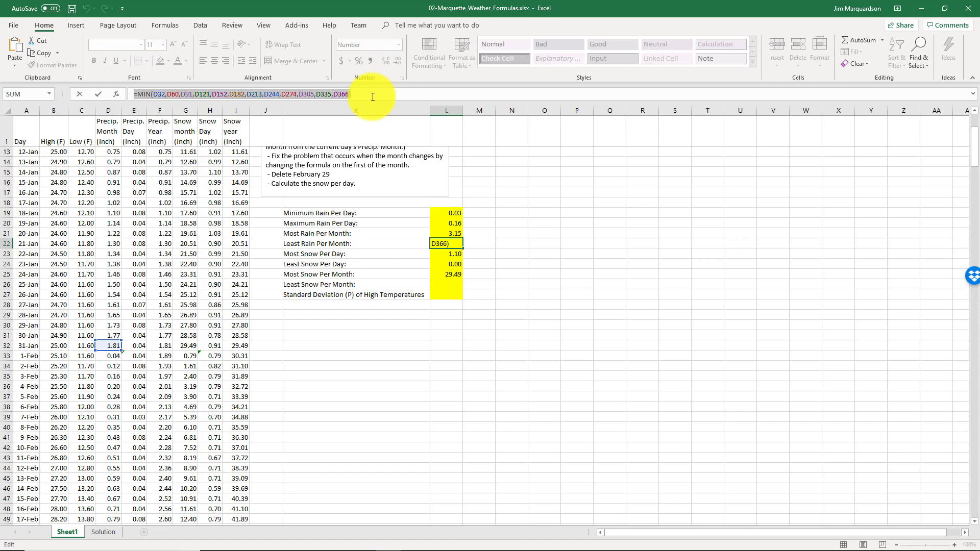
drag(373, 97, 126, 87)
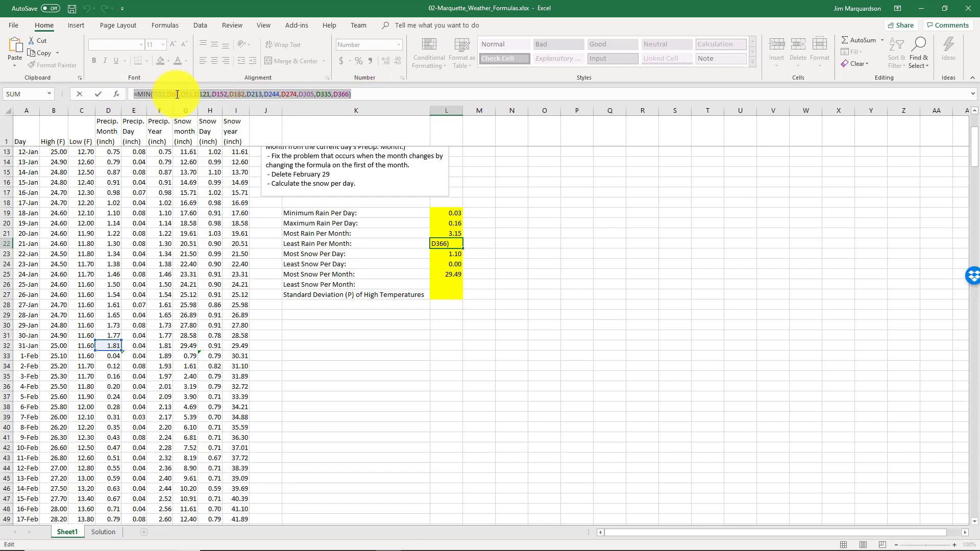
text(=)
click(438, 284)
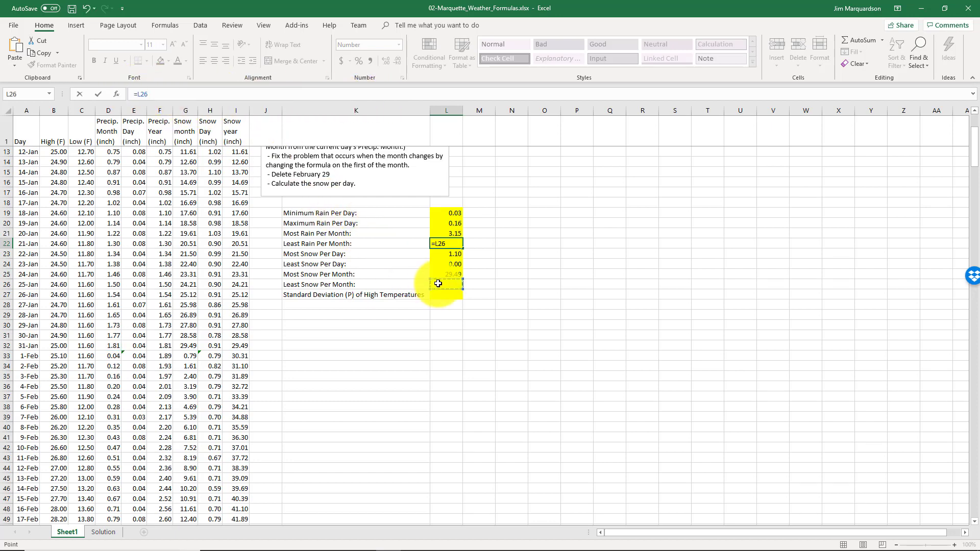
key(Escape)
click(438, 284)
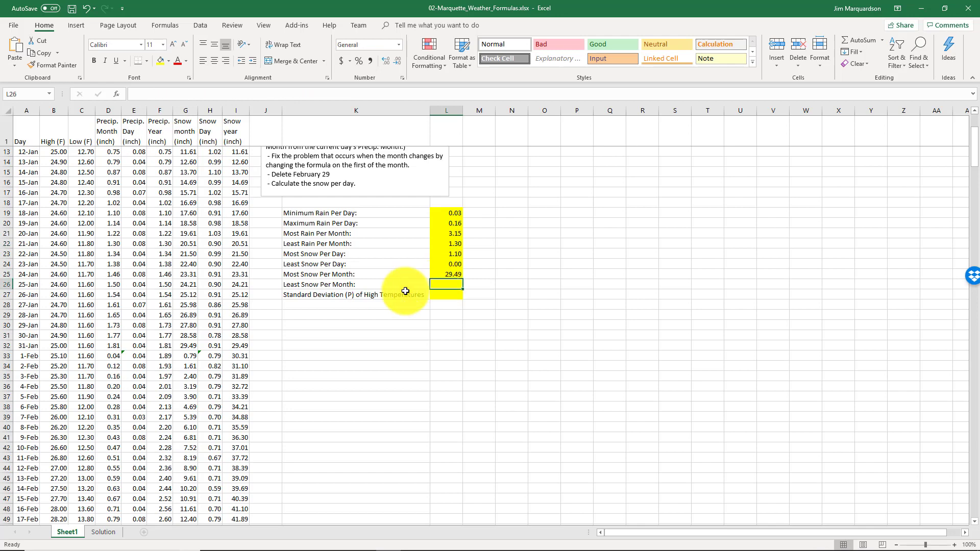
click(272, 92)
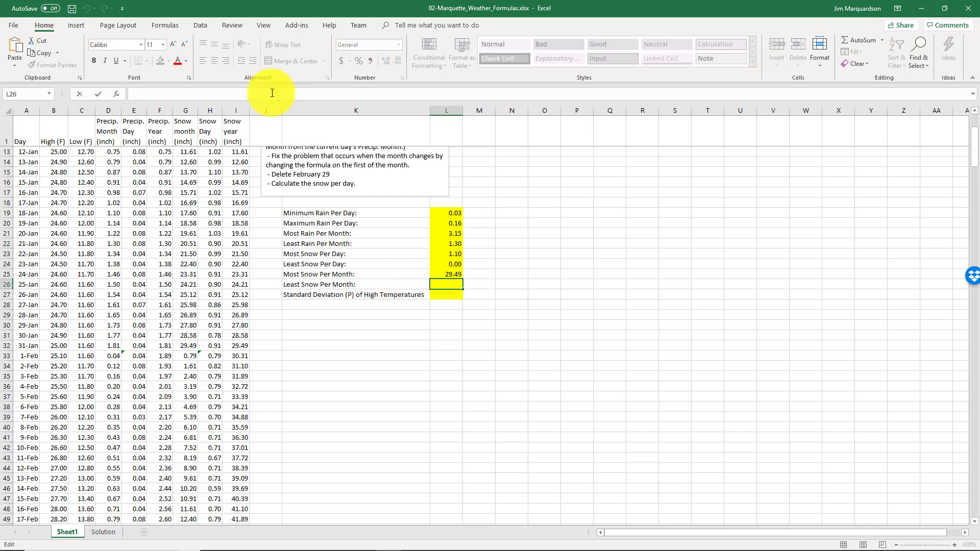
key(ctrl+v)
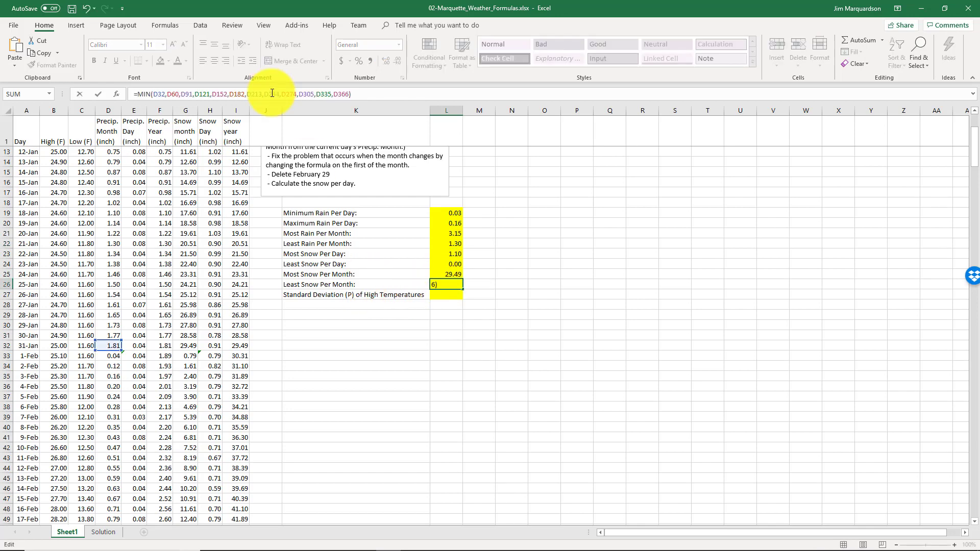
Rewrite the Least Snow Per Month formula in L26 to =MIN(G32,G60,G91,G121,G152,G182,G213,G244,G274,G305,G335,G366)
key(Left)
key(Left)
key(Left)
key(Left)
key(Left)
key(Left)
key(Left)
key(Left)
key(Left)
key(Left)
key(Left)
key(Left)
key(Left)
key(Left)
key(Left)
key(Left)
key(Left)
key(Left)
key(Left)
key(Left)
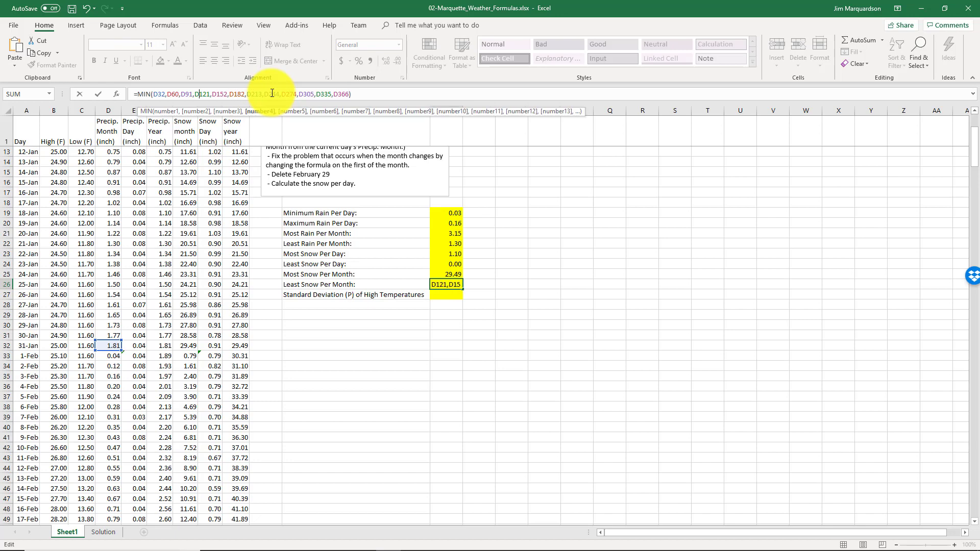
key(Left)
key(Left)
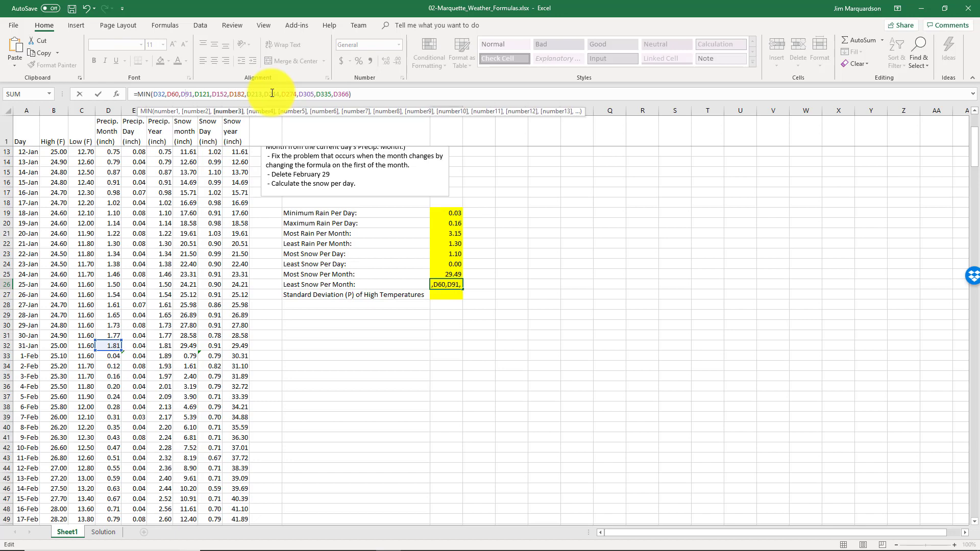
click(165, 95)
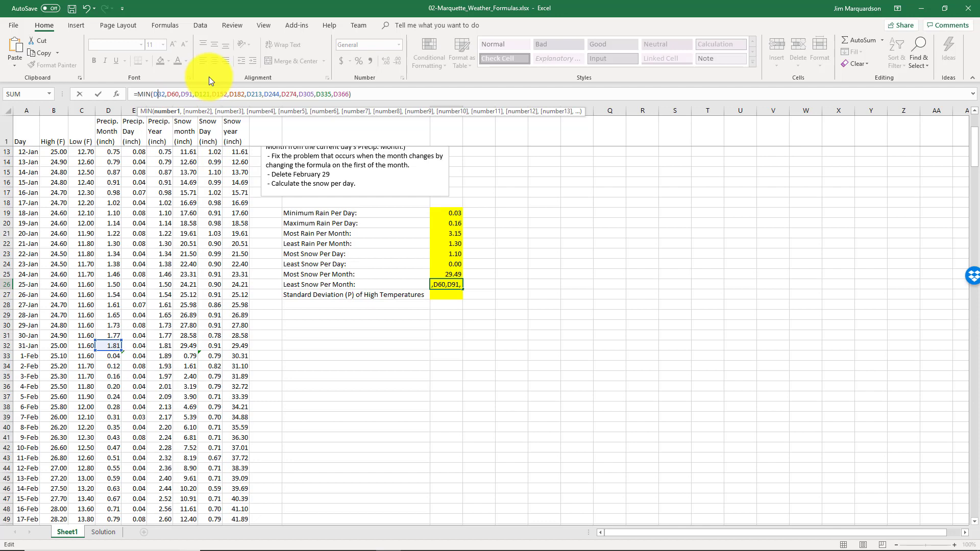
key(BackSpace)
text(G)
key(Right)
key(Right)
key(Right)
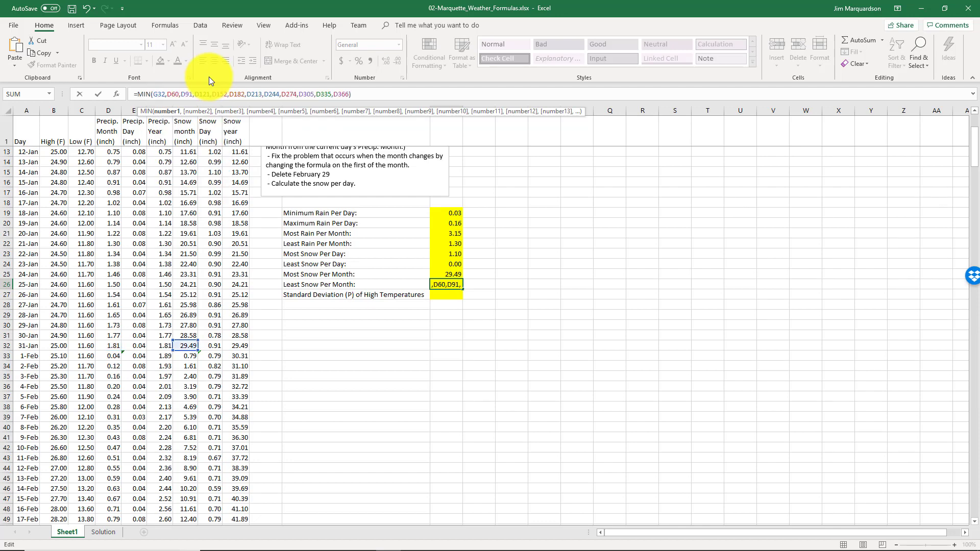
key(Delete)
text(G)
key(Right)
key(Right)
key(Right)
key(Delete)
text(G)
key(Right)
key(Right)
key(Right)
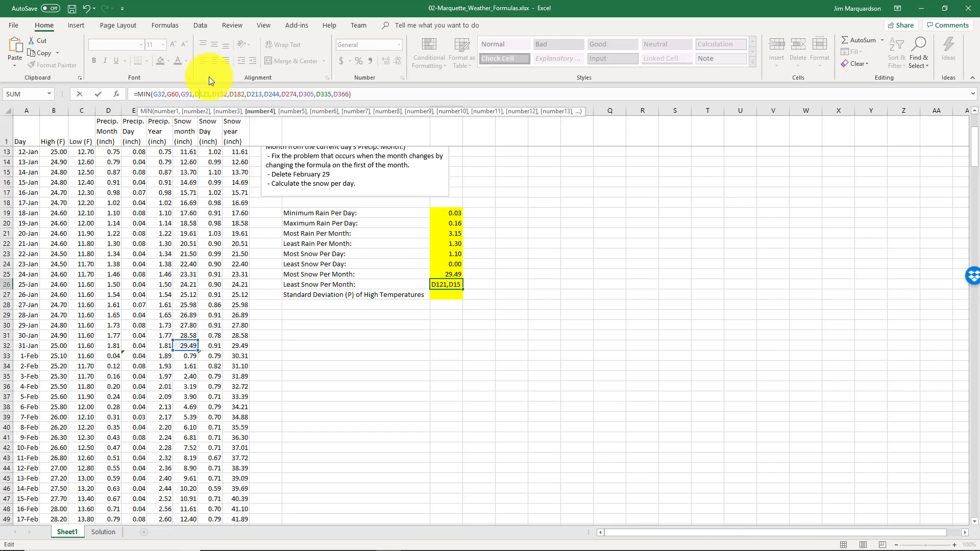
key(Delete)
text(G)
key(Right)
key(Right)
key(Right)
key(Right)
key(Delete)
text(G)
key(Right)
key(Right)
key(Right)
key(Right)
key(Delete)
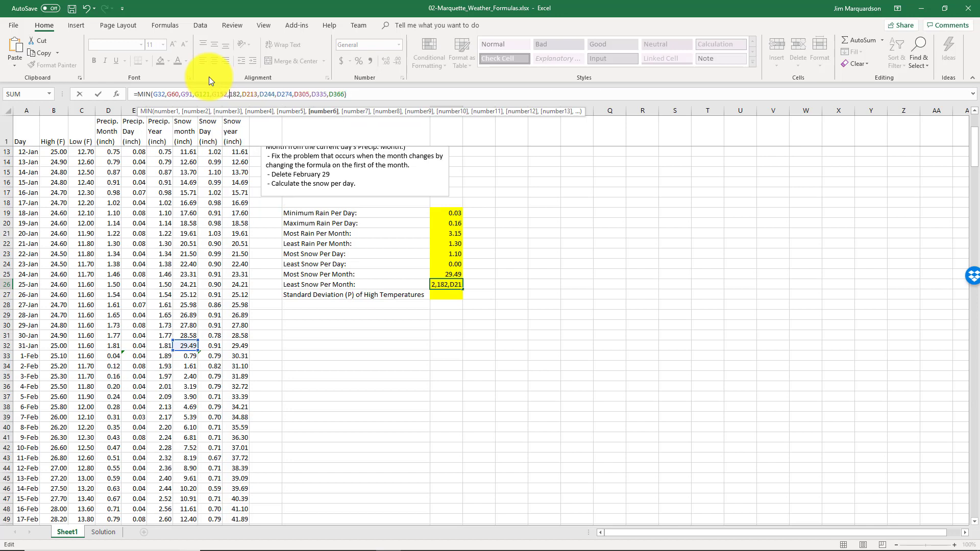
text(G)
key(Right)
key(Right)
key(Right)
key(Right)
key(Delete)
text(G)
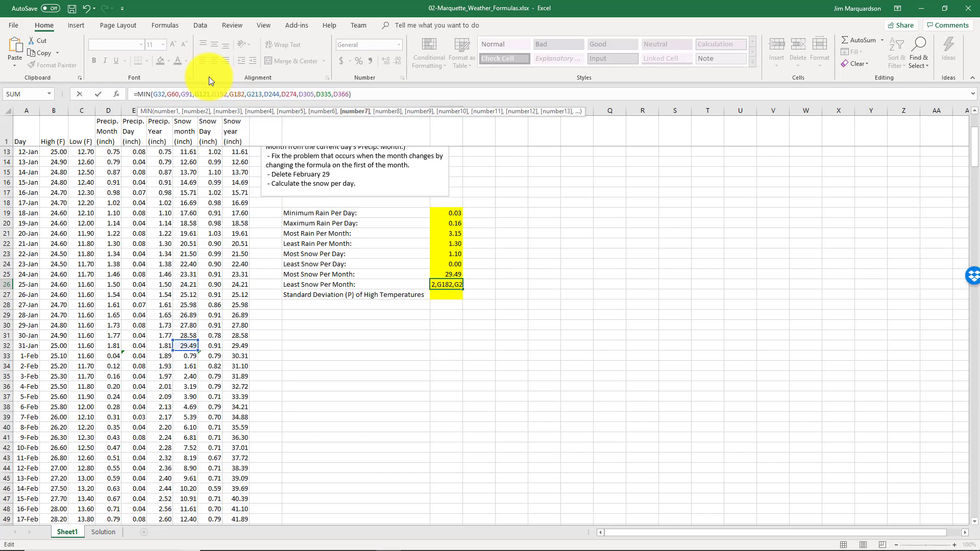
key(Right)
key(Right)
key(Right)
key(Right)
key(Delete)
text(G)
key(Right)
key(Right)
key(Right)
key(Right)
key(Delete)
text(G)
key(Right)
key(Right)
key(Right)
key(Right)
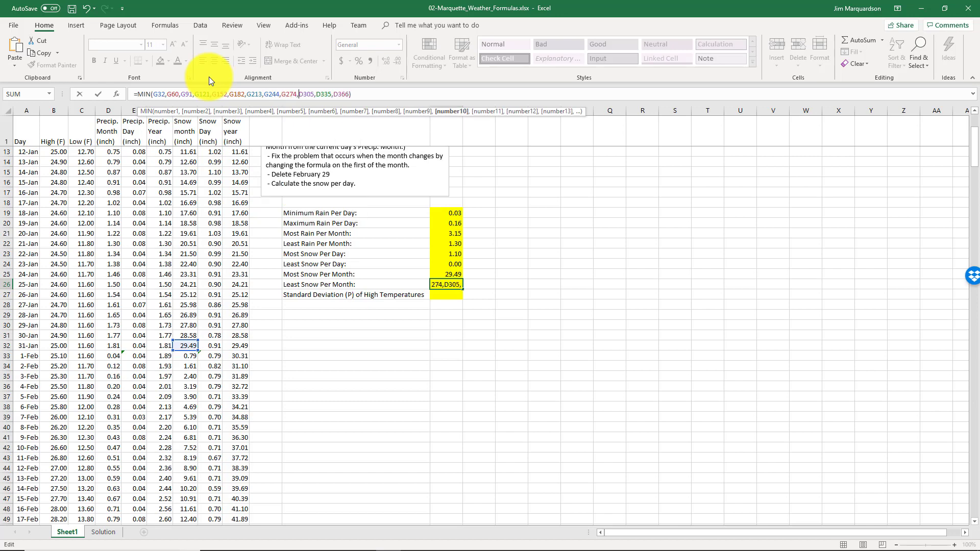
key(Delete)
text(G)
key(Right)
key(Right)
key(Right)
key(Right)
key(Delete)
text(G)
key(Right)
key(Right)
key(Right)
key(Right)
key(Delete)
text(G)
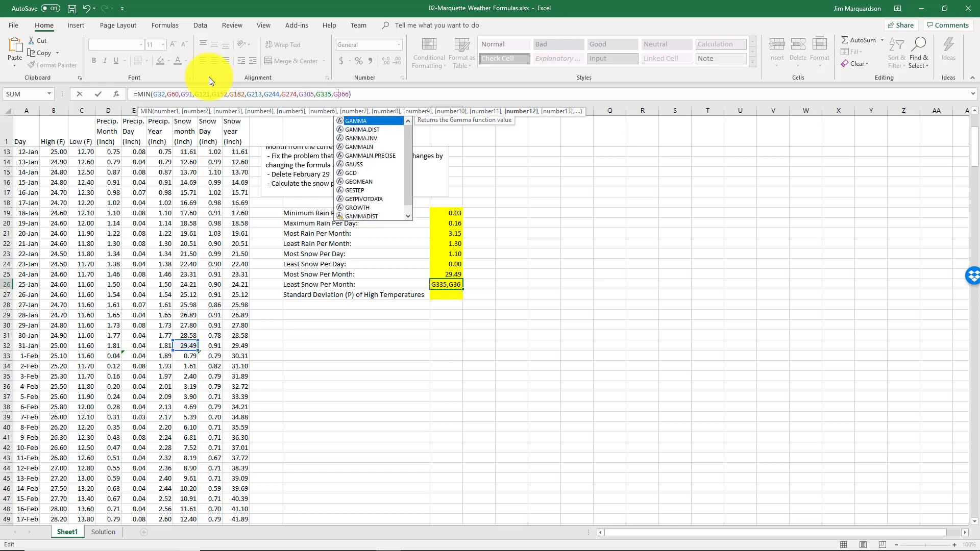
key(Return)
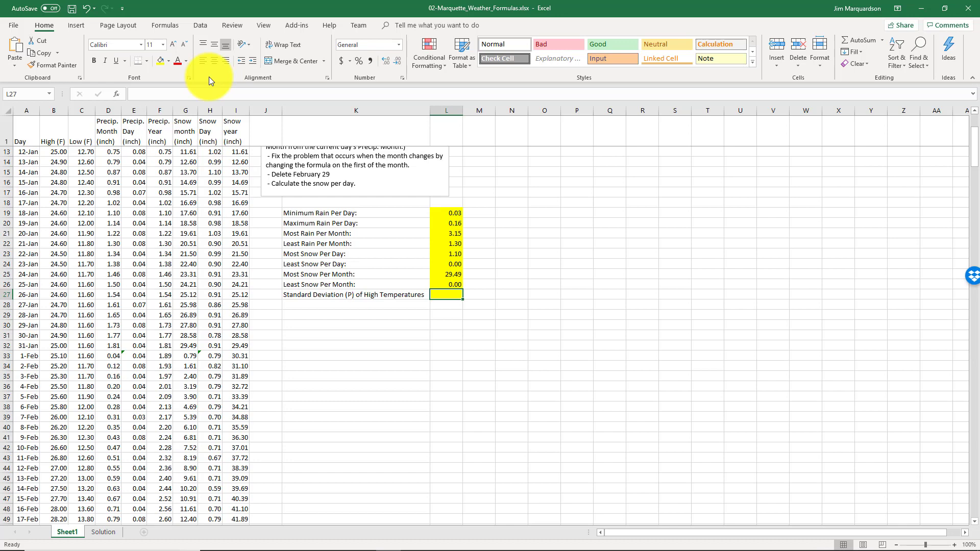
Calculate the Standard Deviation (P) of High Temperatures in L27 with =STDEV.P(B13:B366)
key(Left)
key(Right)
text(=)
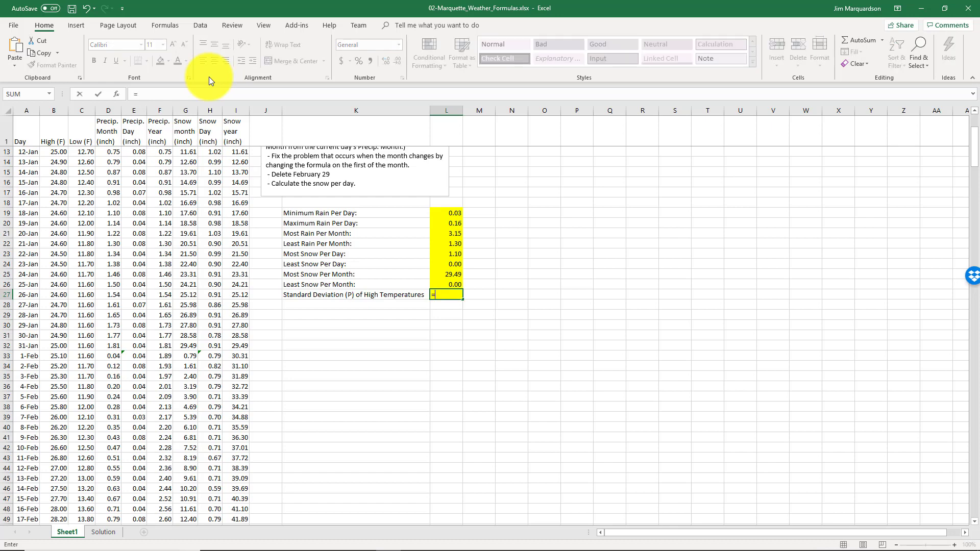
text(st)
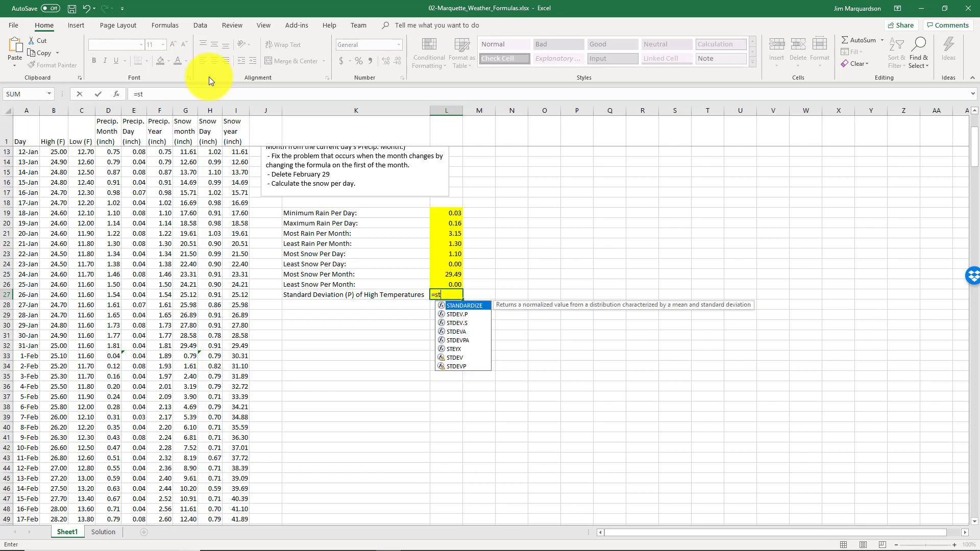
key(Down)
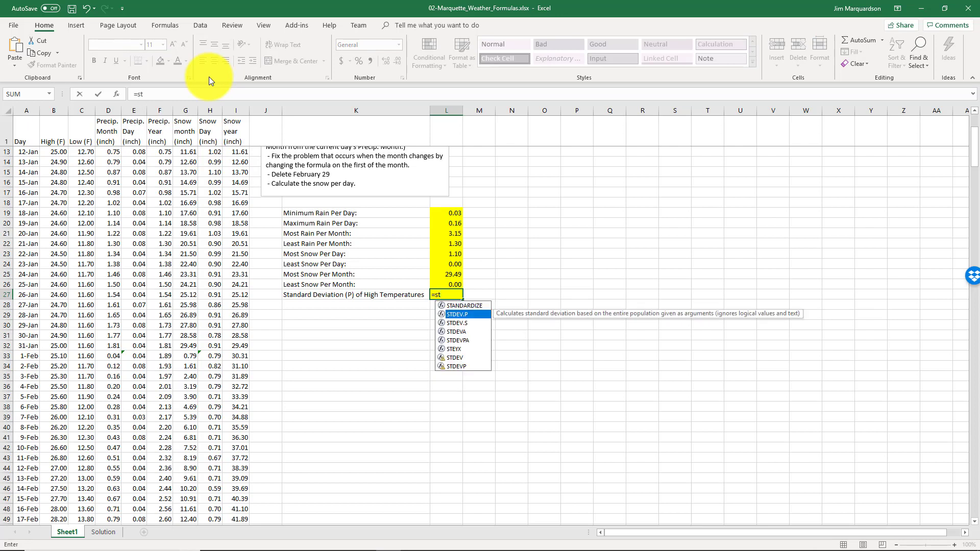
key(Tab)
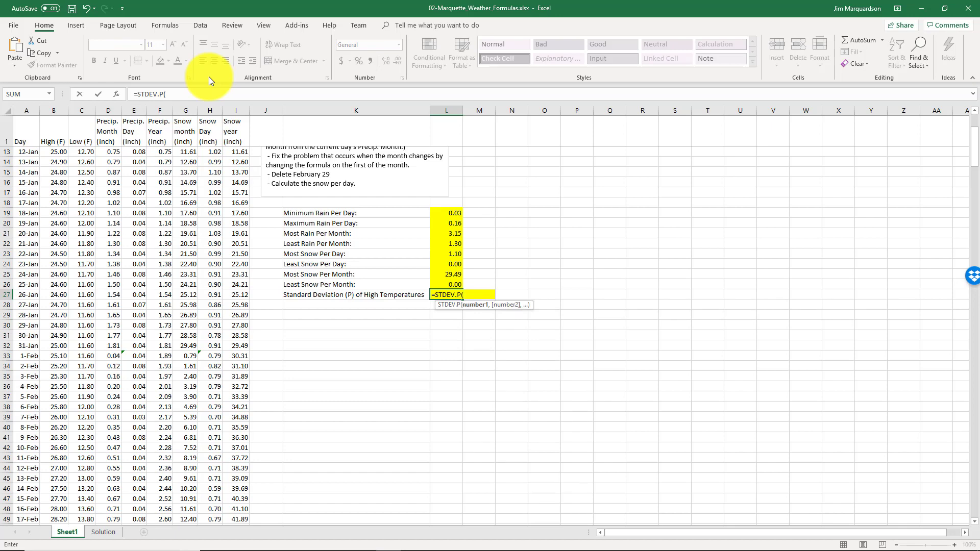
click(52, 153)
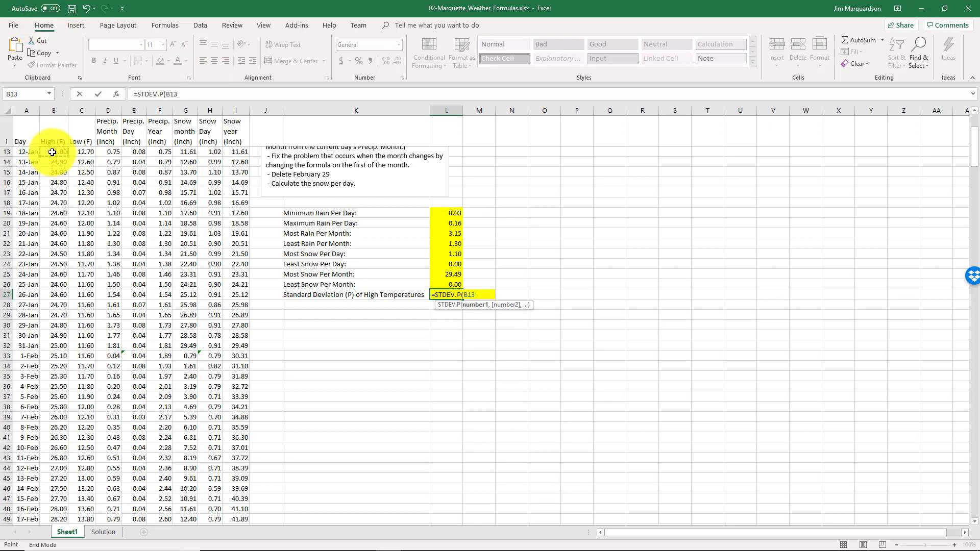
key(ctrl+shift+Down)
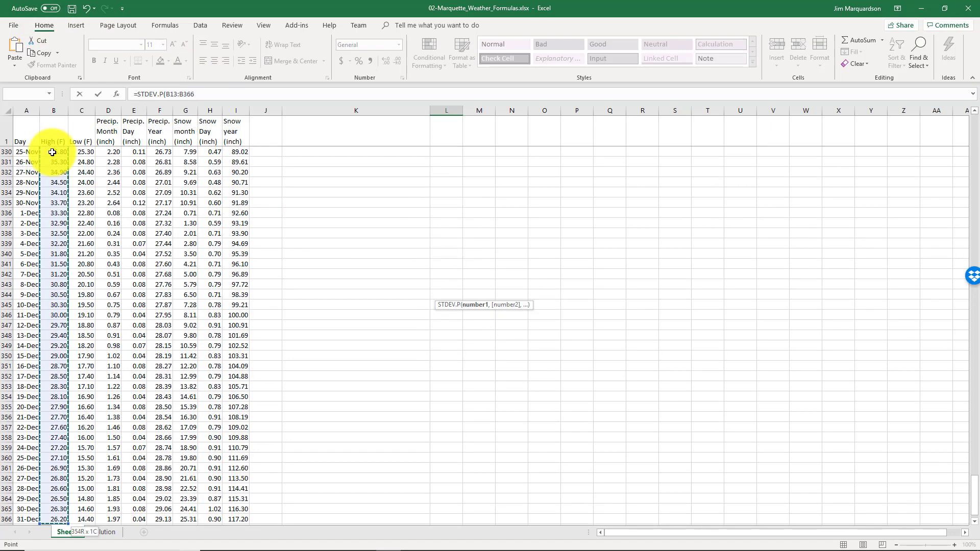
key(Return)
Reduce the standard deviation result in L27 to one decimal place
key(Up)
key(Up)
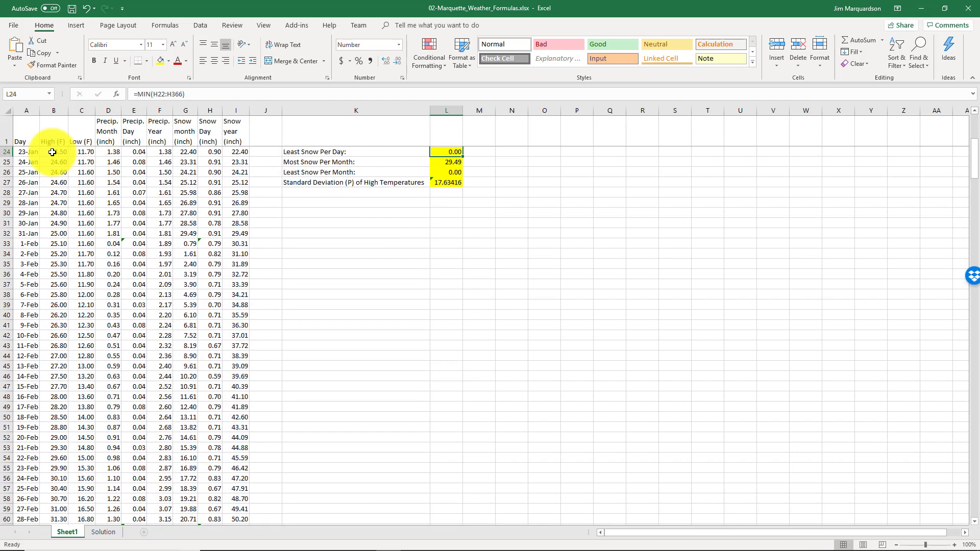
key(Down)
key(Down)
key(Down)
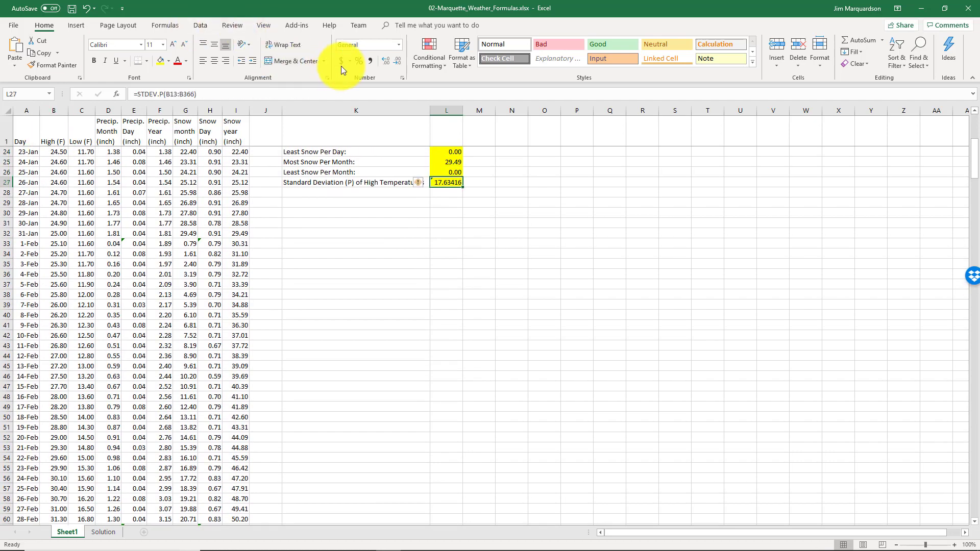
click(394, 61)
click(394, 61)
click(394, 61)
click(394, 61)
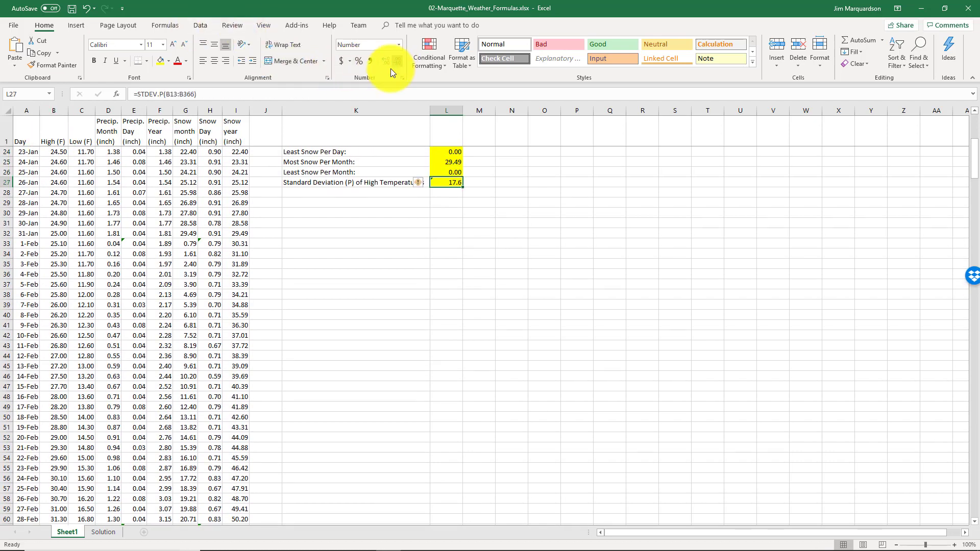
Clear the leftover formula in H367 at the bottom of the Snow Day column
scroll(341, 300, up, 4)
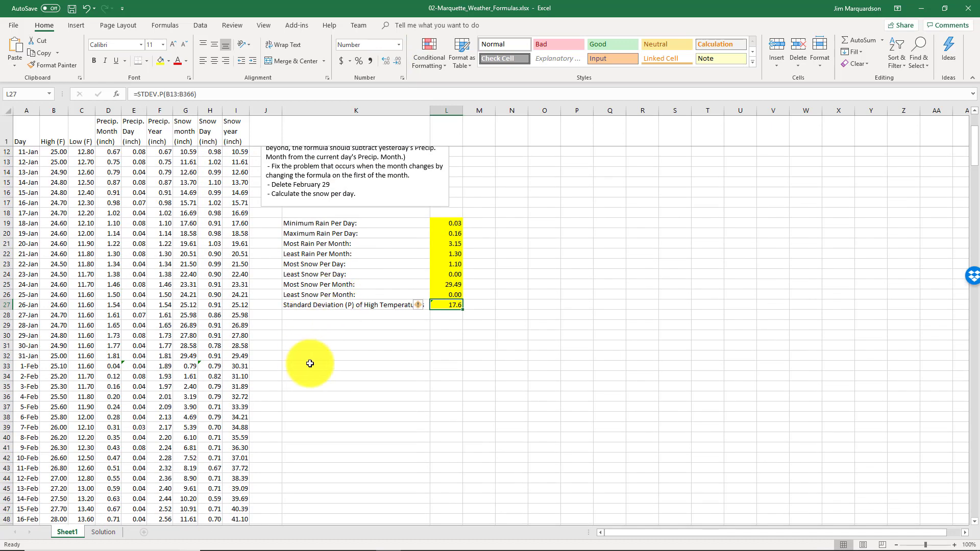
scroll(215, 347, down, 20)
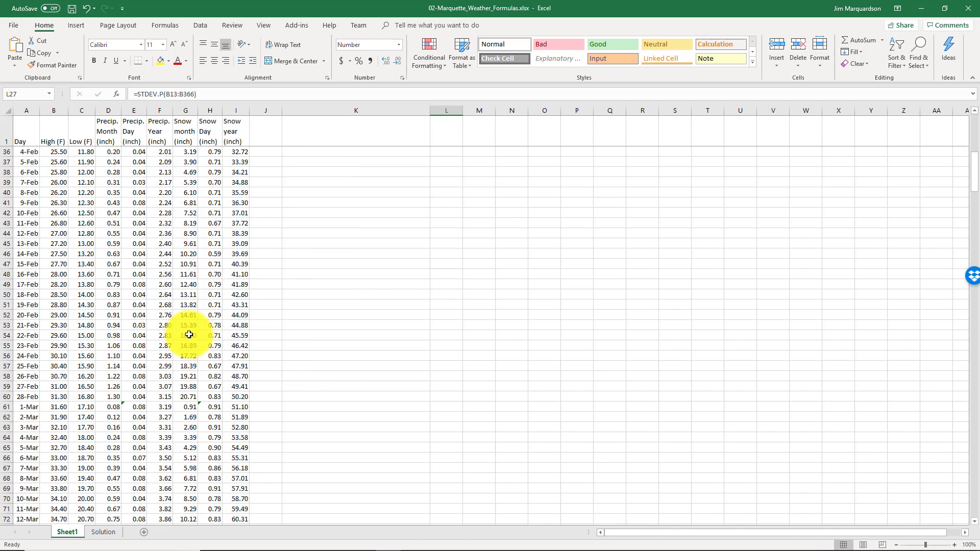
scroll(167, 328, down, 20)
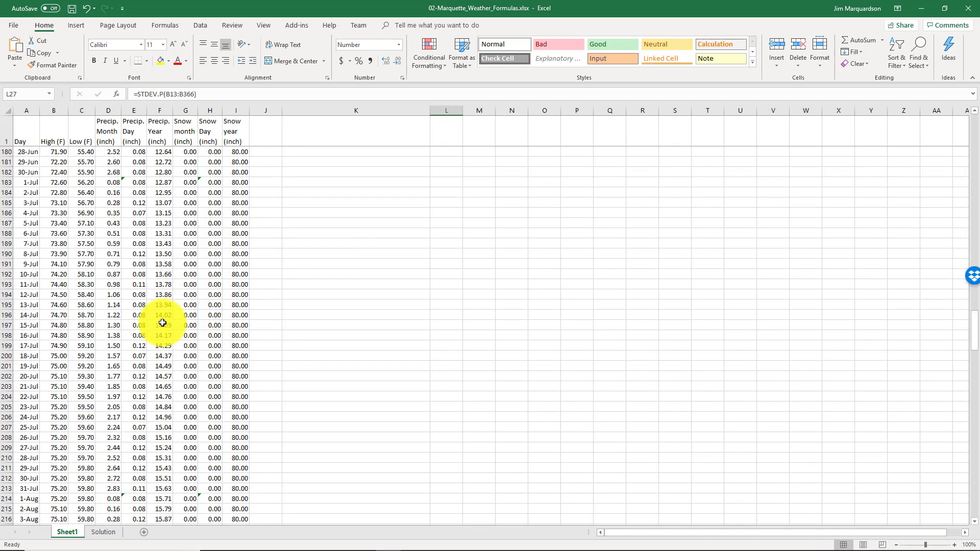
scroll(160, 321, down, 20)
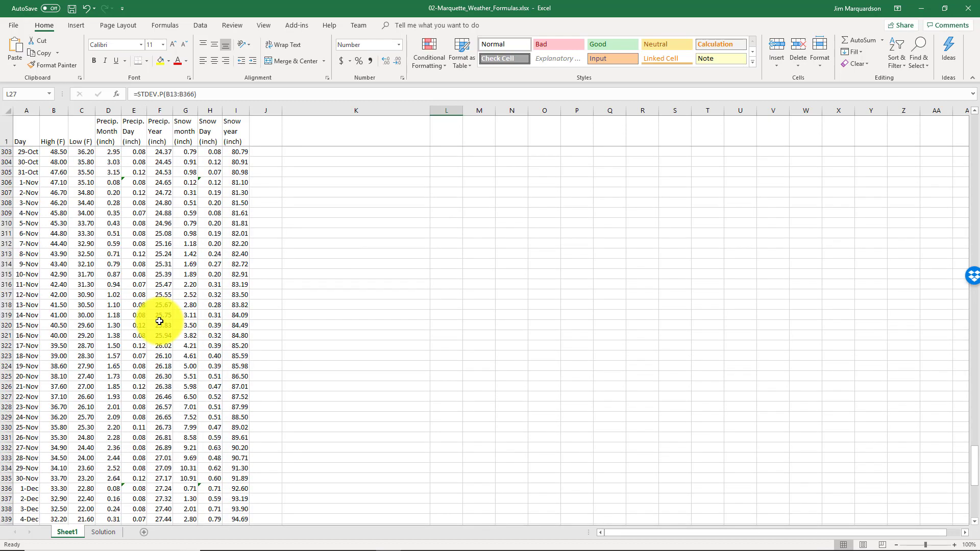
click(159, 326)
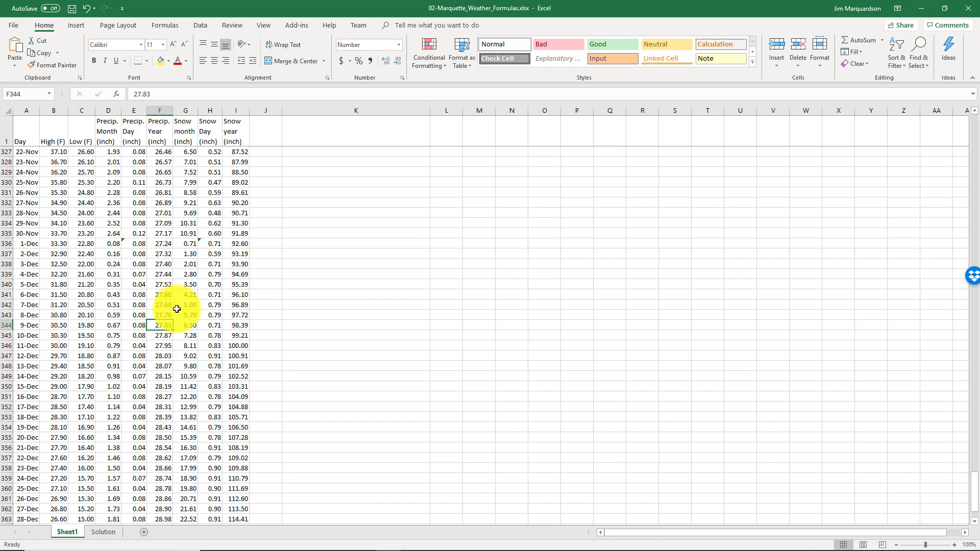
key(Down)
key(Down)
key(Down)
key(Down)
key(Down)
key(Down)
key(Down)
key(Down)
key(Down)
key(Down)
key(Down)
key(Down)
key(Down)
key(Down)
key(Down)
key(Down)
key(Down)
key(Down)
key(Down)
key(Down)
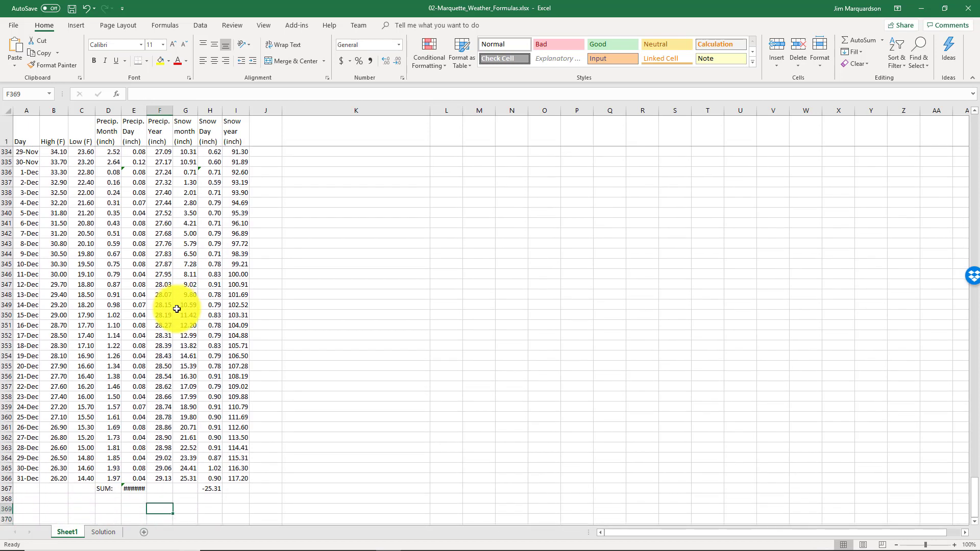
key(Up)
key(Up)
key(Right)
key(Right)
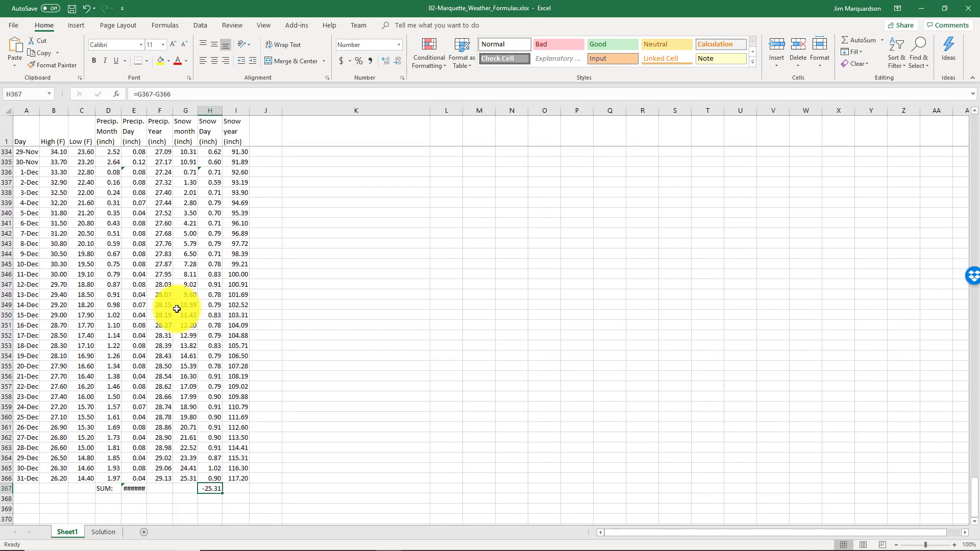
key(Delete)
Change the formula in E367 to =E367-E366
key(Left)
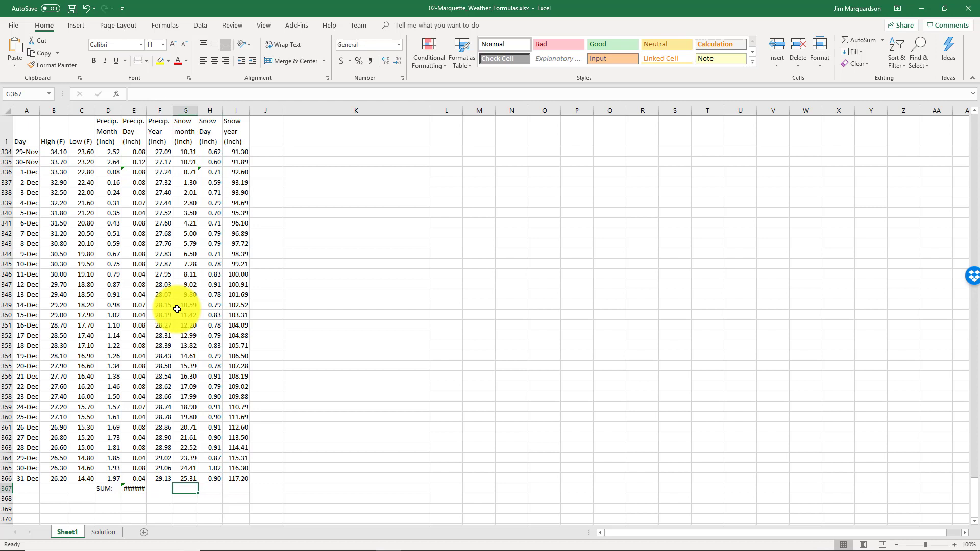
key(Left)
key(Left)
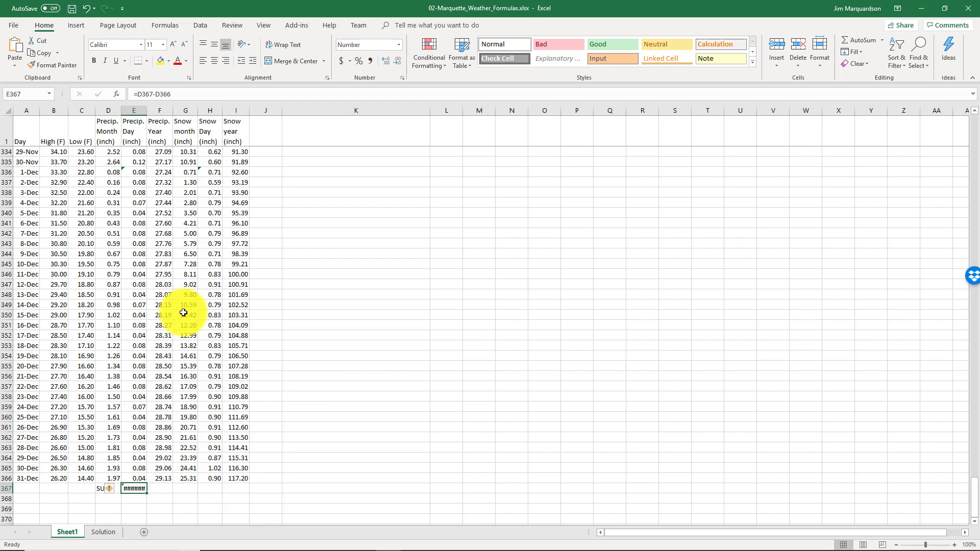
click(145, 93)
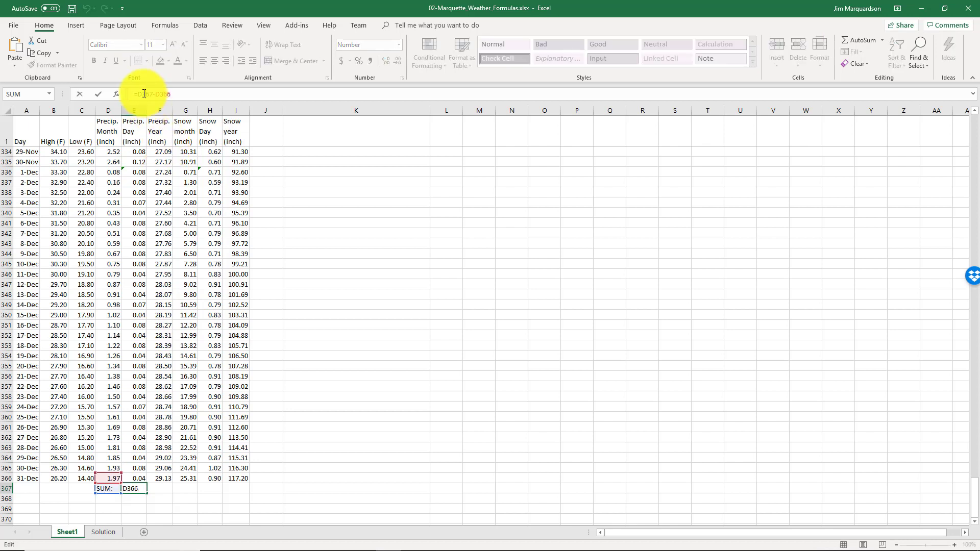
key(BackSpace)
text(E)
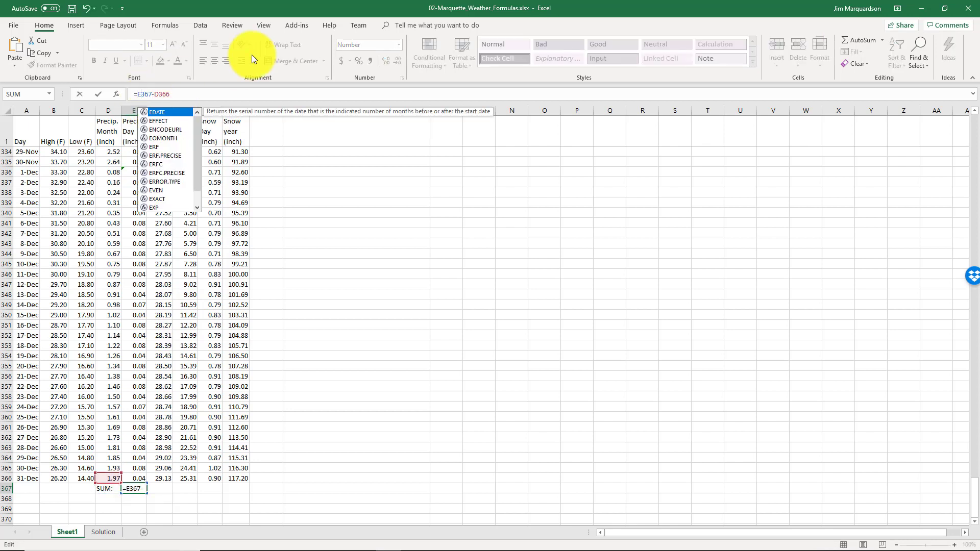
key(Right)
key(Right)
key(Right)
key(Right)
key(Delete)
text(E)
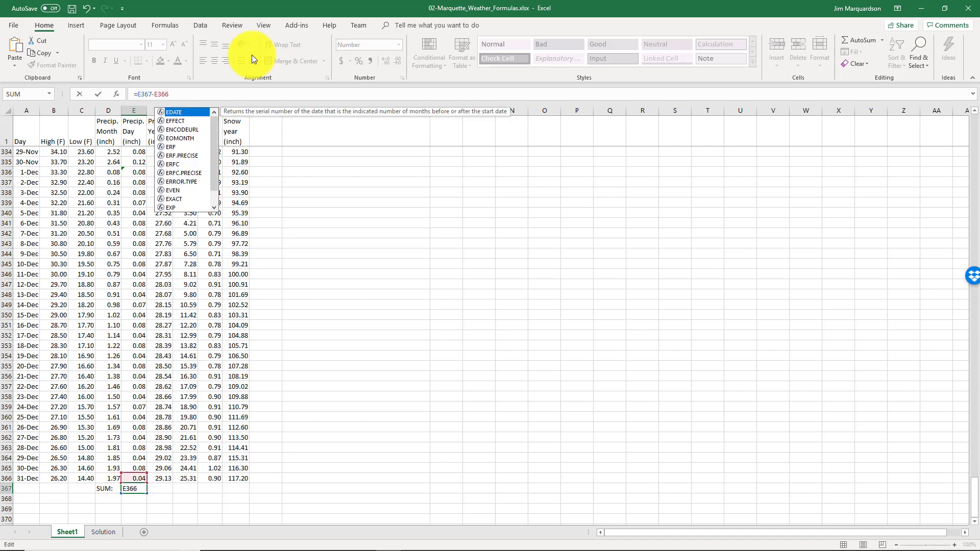
key(Return)
key(Return)
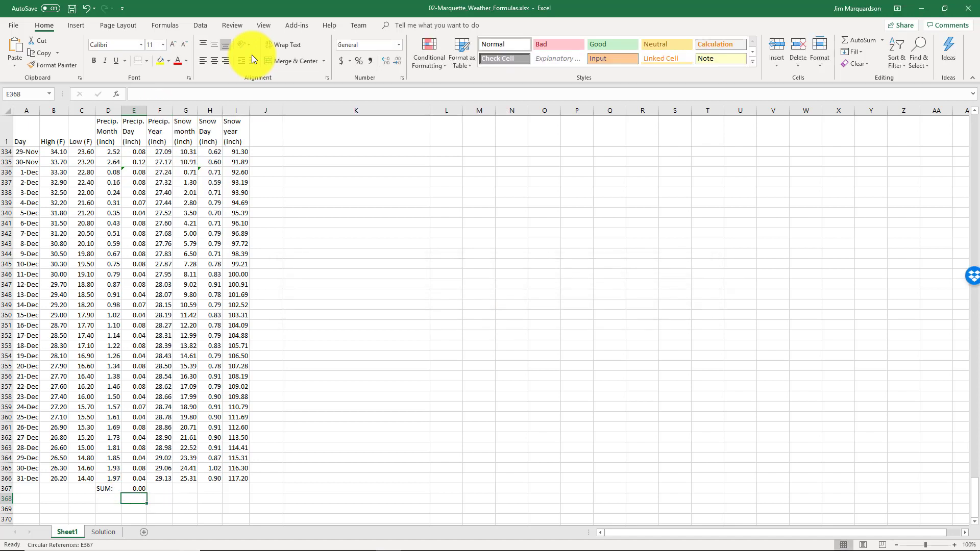
Replace the formula in E367 with =SUM(E2:E366) to total the daily precipitation
click(138, 489)
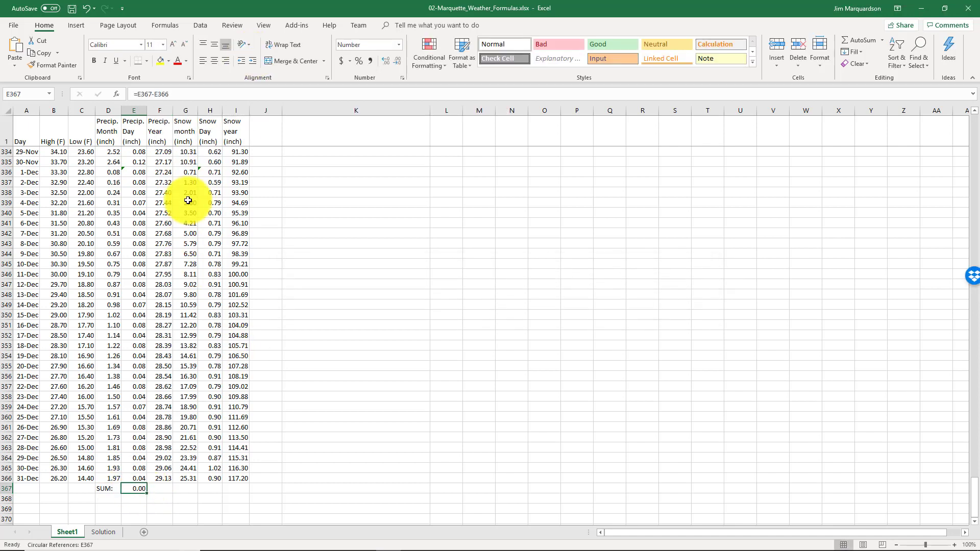
click(182, 97)
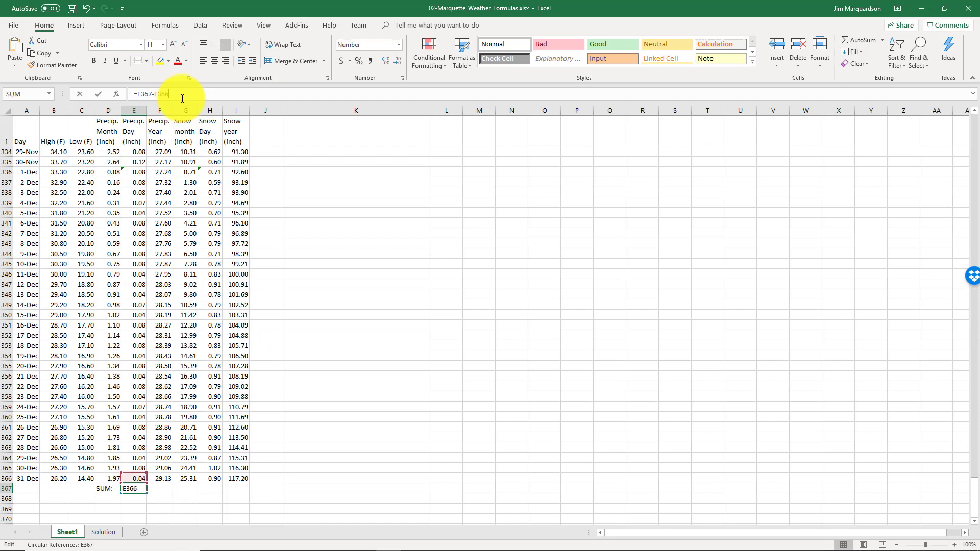
triple_click(216, 94)
text(=sum()
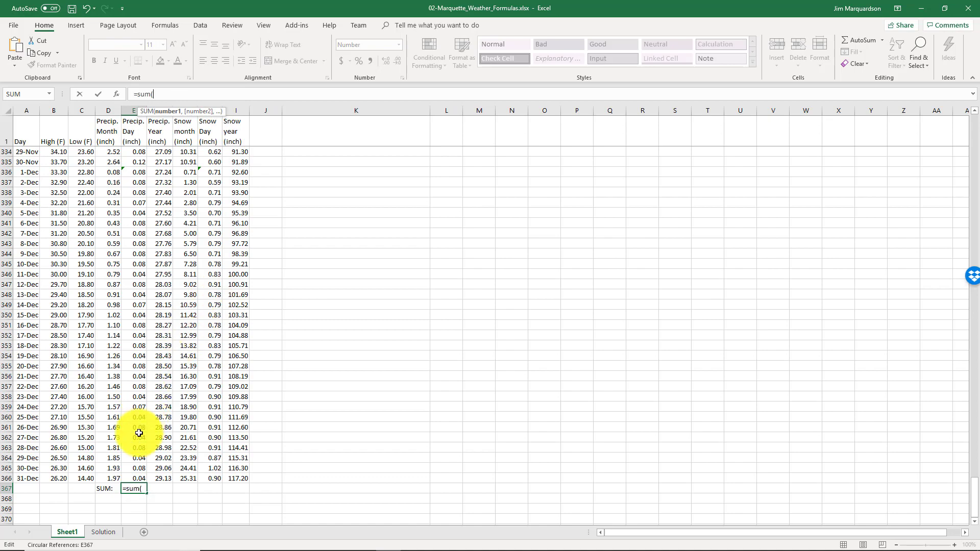
click(135, 477)
drag(136, 477, 140, 468)
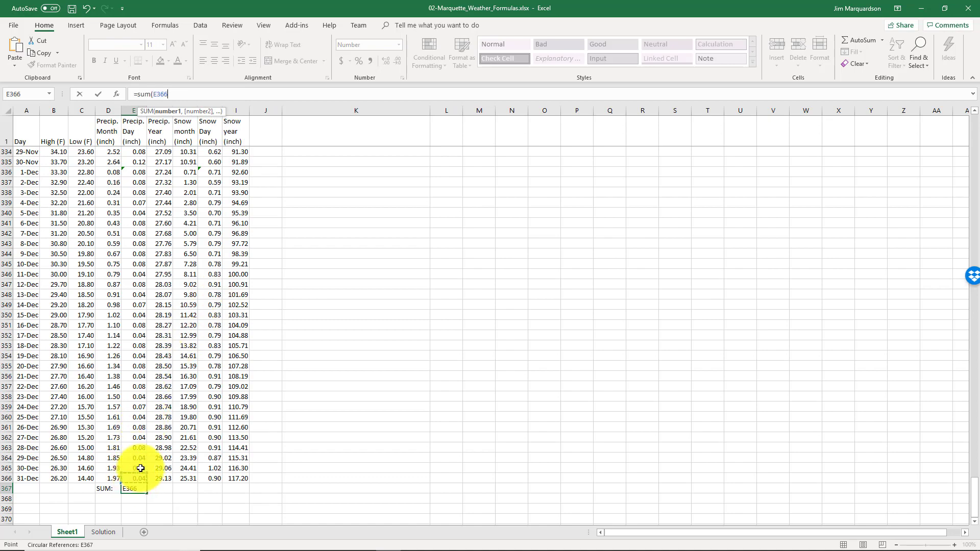
key(ctrl+shift+Up)
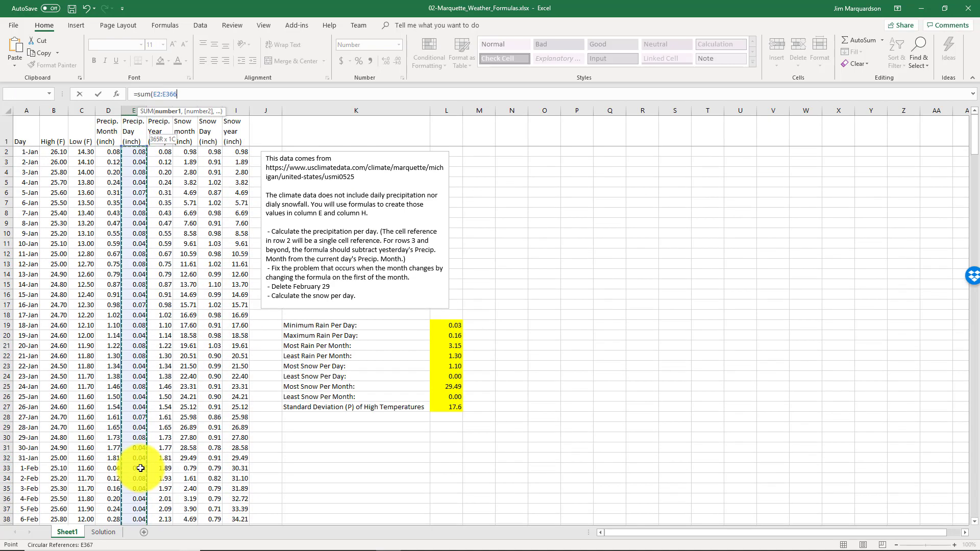
key(Return)
key(Up)
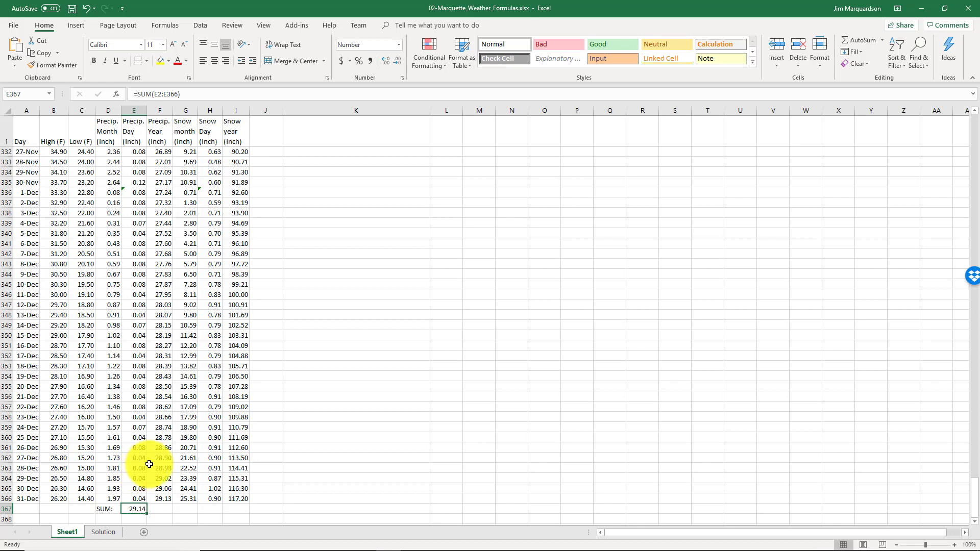
key(ctrl+Home)
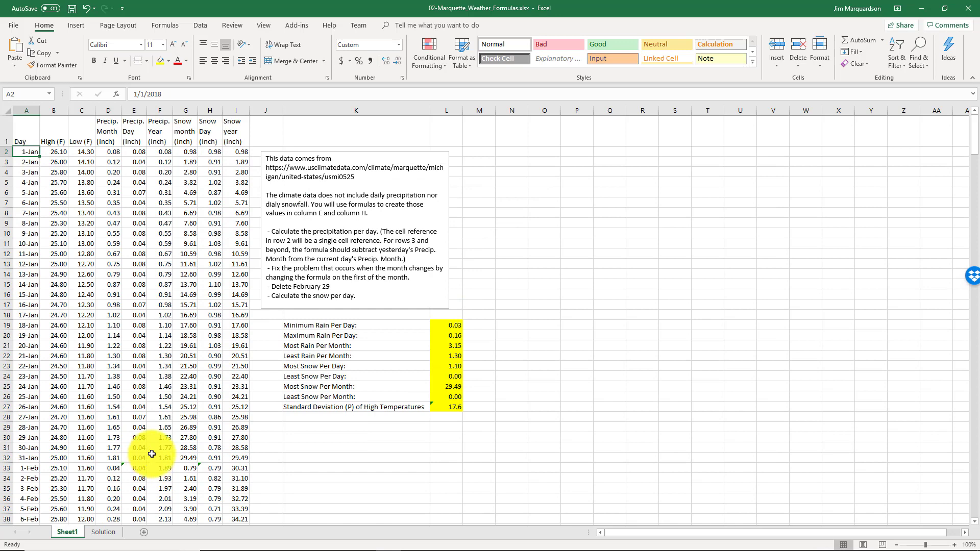